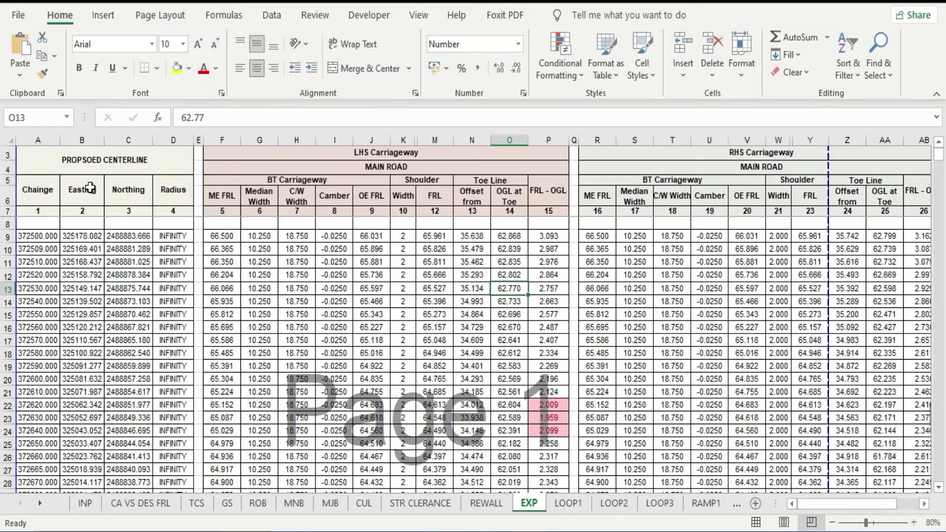
# - Scroll down through the EXP sheet's printed page areas and back up, then switch to Page Layout
pyautogui.scroll(-7, 272, 320)
pyautogui.scroll(-8, 273, 324)
pyautogui.scroll(-12, 273, 324)
pyautogui.scroll(-6, 273, 326)
pyautogui.scroll(-6, 273, 329)
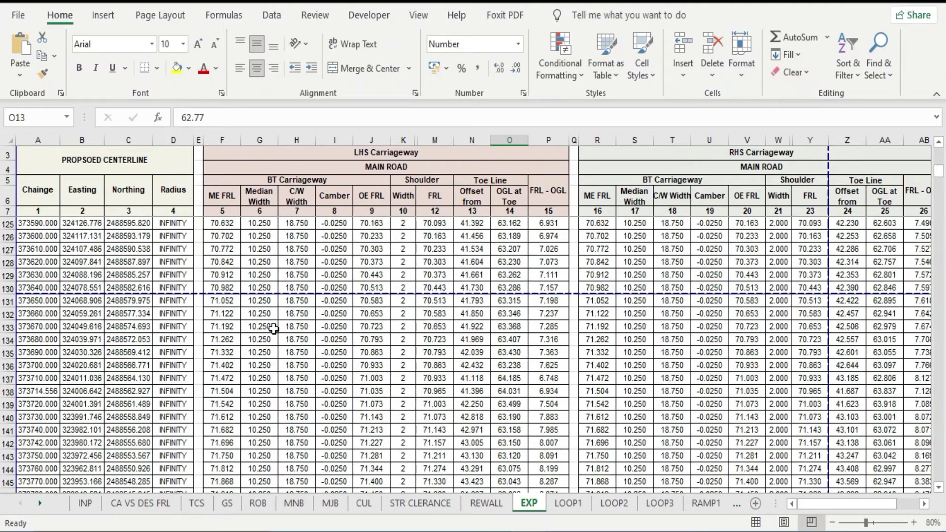
pyautogui.scroll(-8, 274, 329)
pyautogui.scroll(13, 274, 328)
pyautogui.scroll(13, 273, 329)
pyautogui.scroll(13, 273, 328)
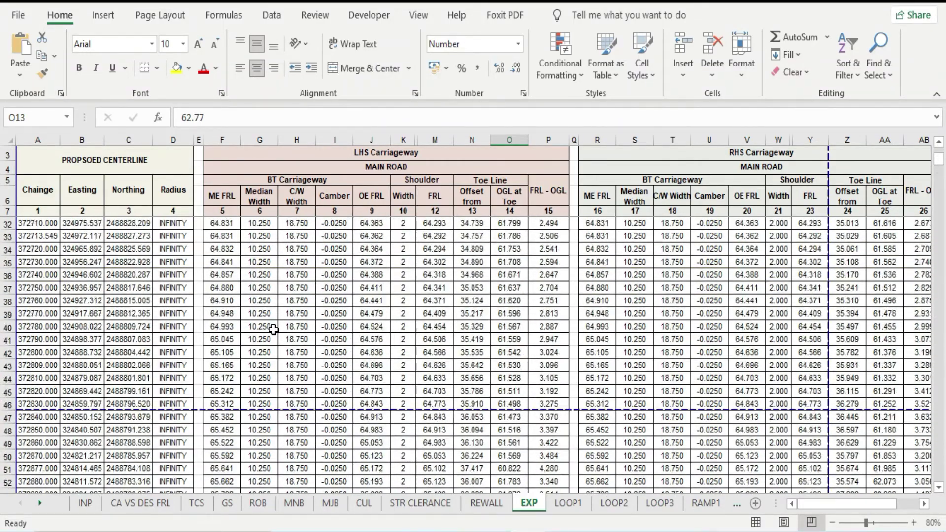
pyautogui.scroll(8, 274, 329)
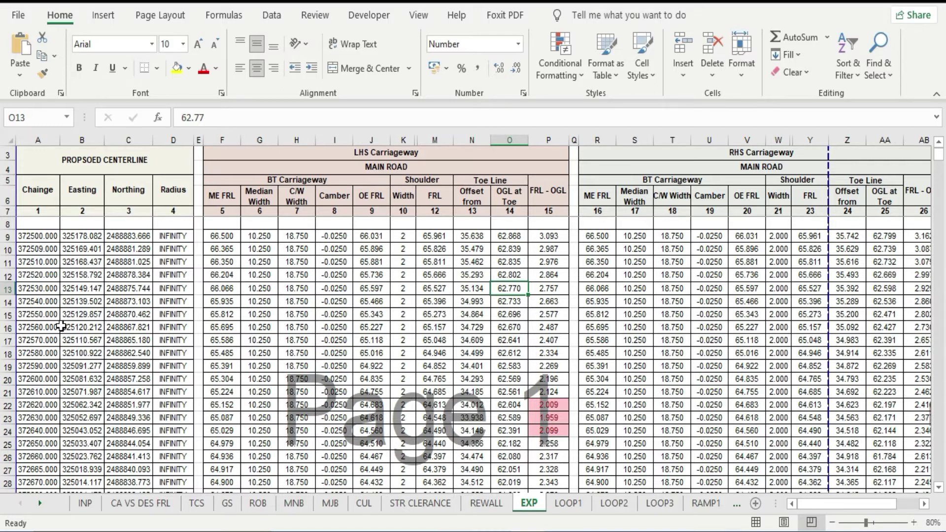
pyautogui.moveTo(812, 505); pyautogui.dragTo(812, 505)
pyautogui.click(153, 25)
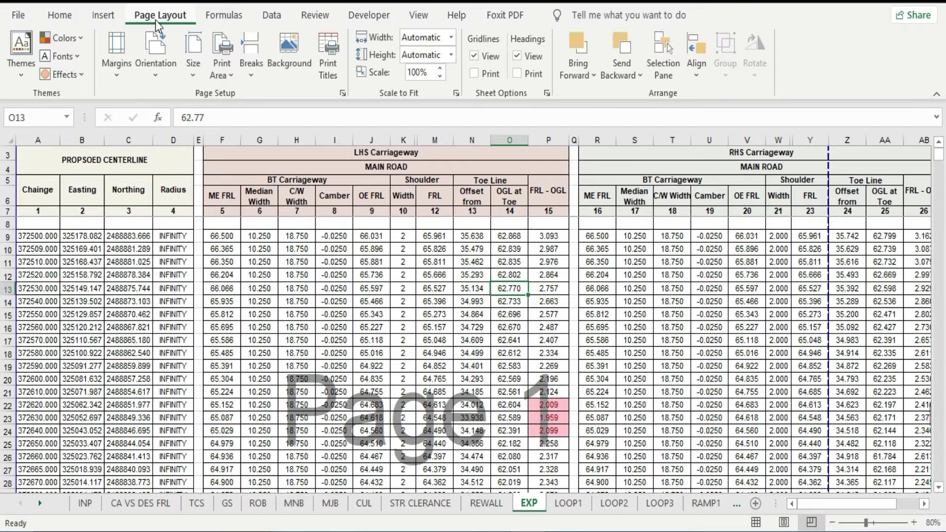
pyautogui.rightClick(164, 19)
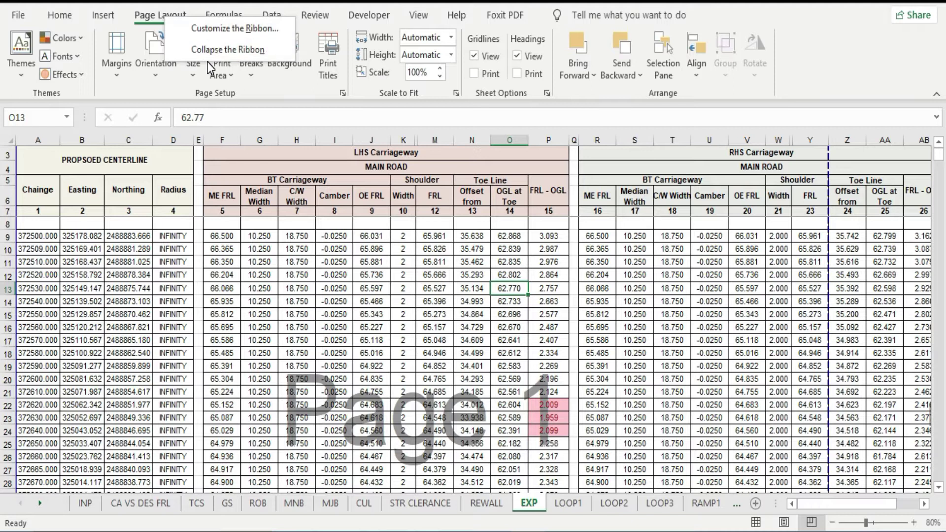
pyautogui.click(216, 34)
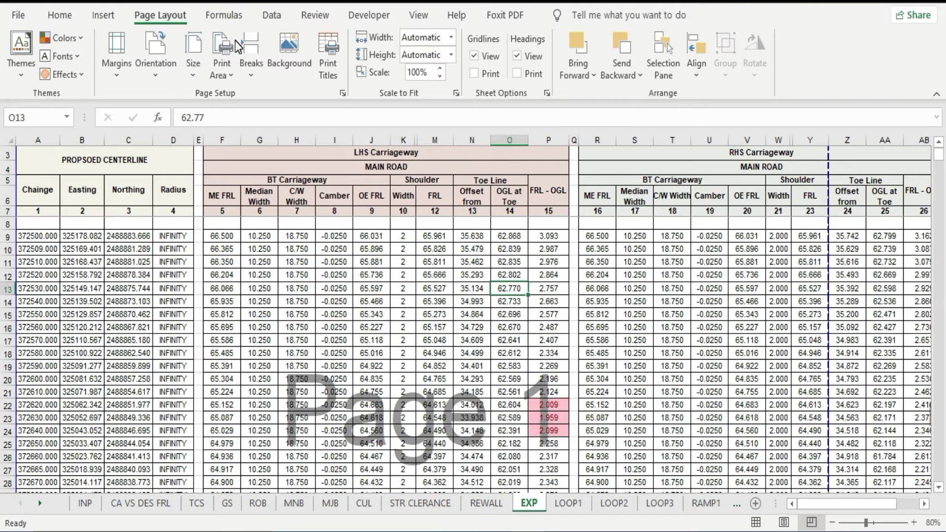
pyautogui.rightClick(170, 22)
pyautogui.press('r')
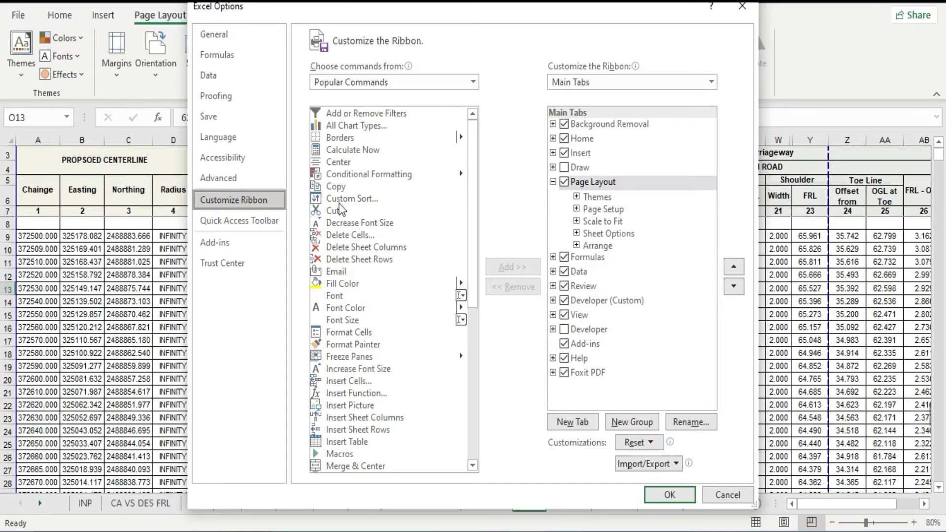
pyautogui.click(400, 82)
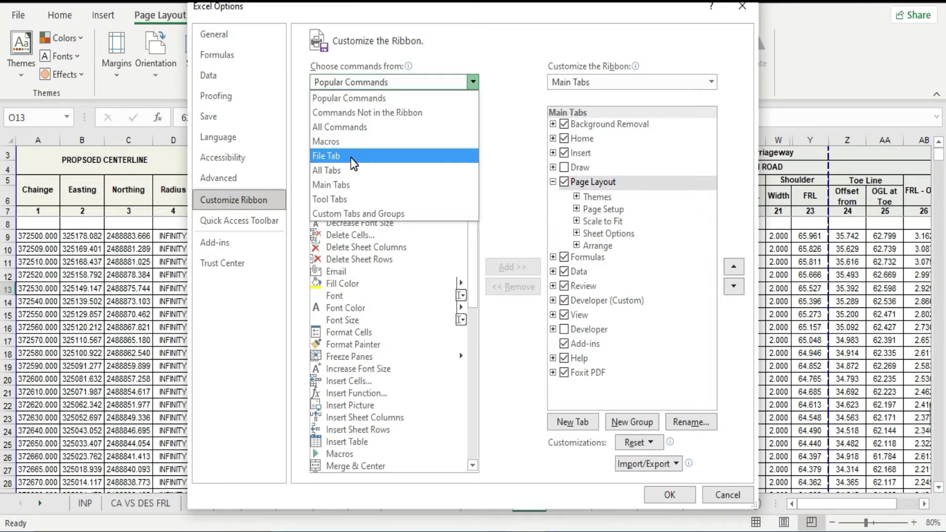
pyautogui.click(348, 170)
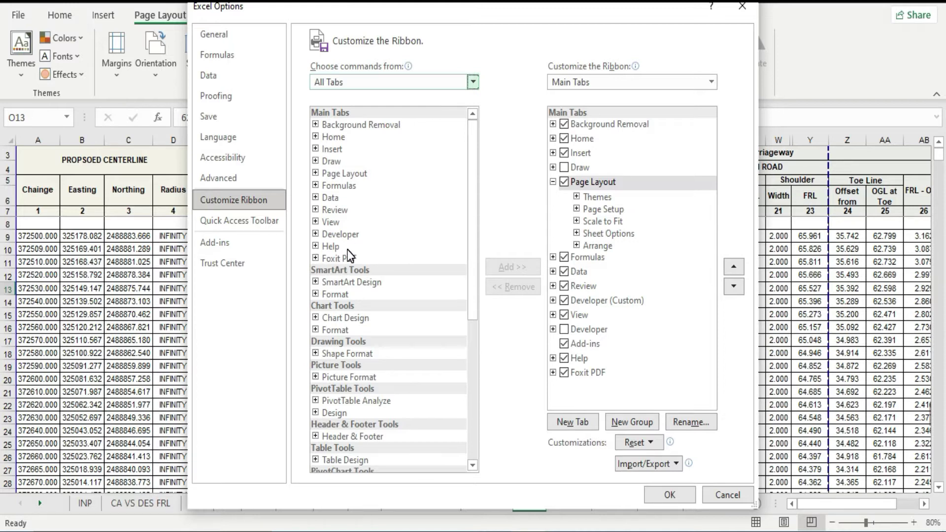
pyautogui.click(338, 174)
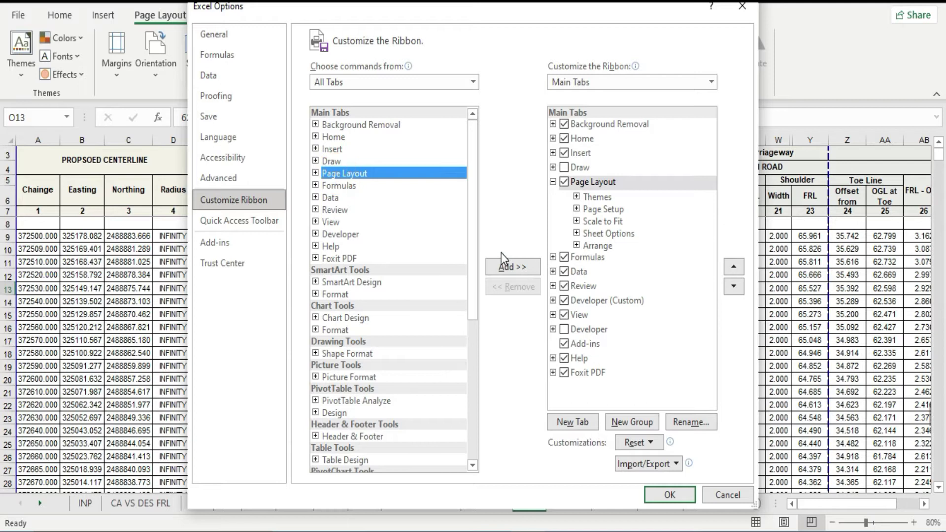
pyautogui.click(508, 270)
pyautogui.click(728, 495)
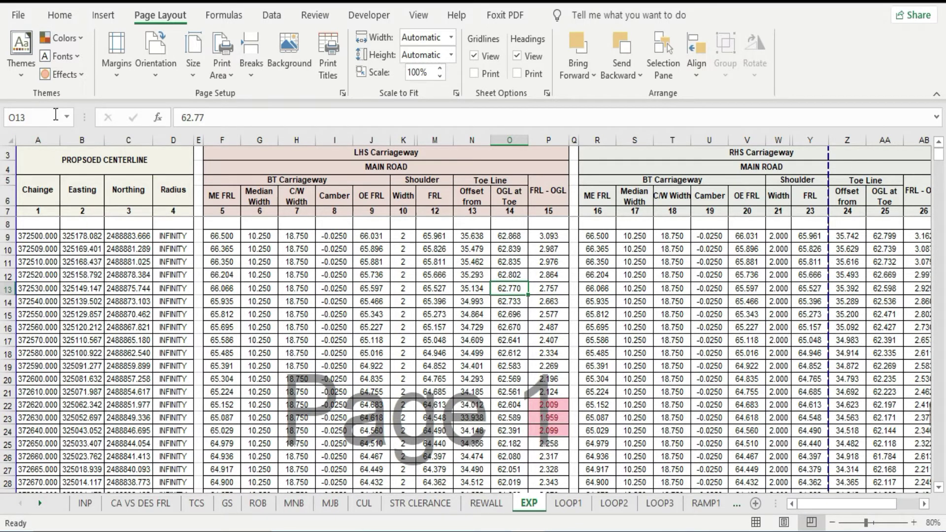
# - Apply the Slice theme to the workbook from the Themes gallery
pyautogui.click(22, 77)
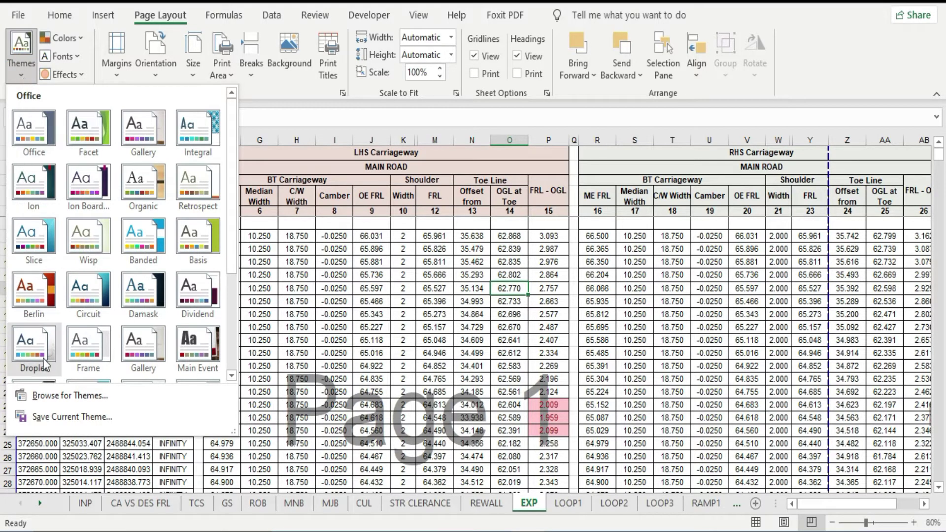
pyautogui.moveTo(232, 253)
pyautogui.mouseDown()
pyautogui.moveTo(239, 354)
pyautogui.moveTo(242, 202)
pyautogui.mouseUp()
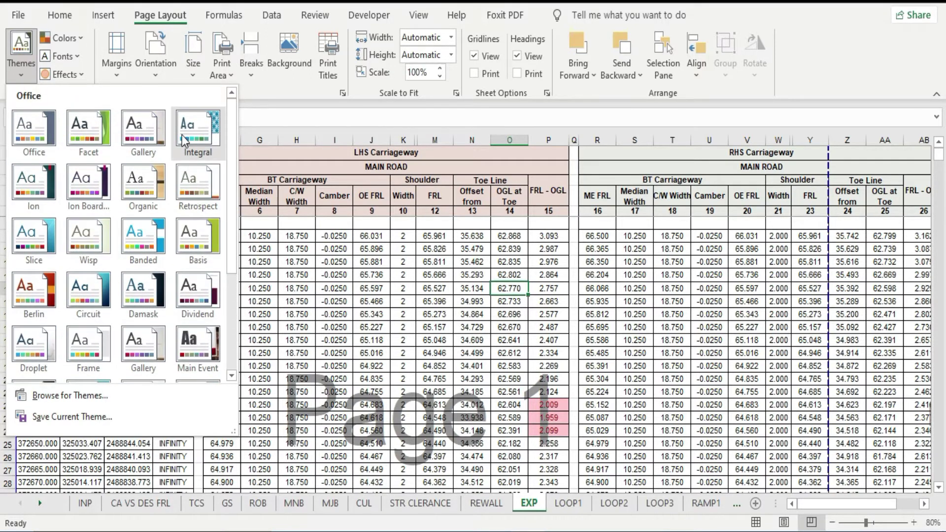
pyautogui.press('Escape')
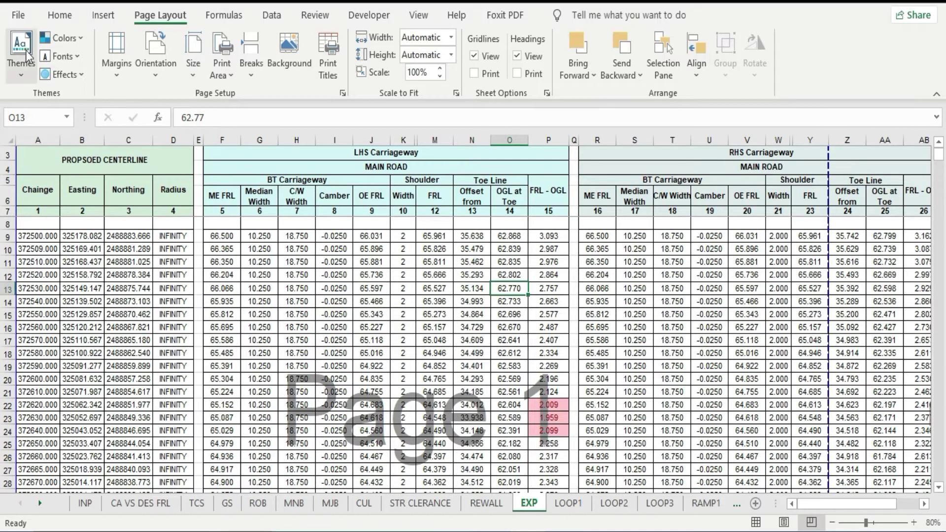
pyautogui.click(31, 75)
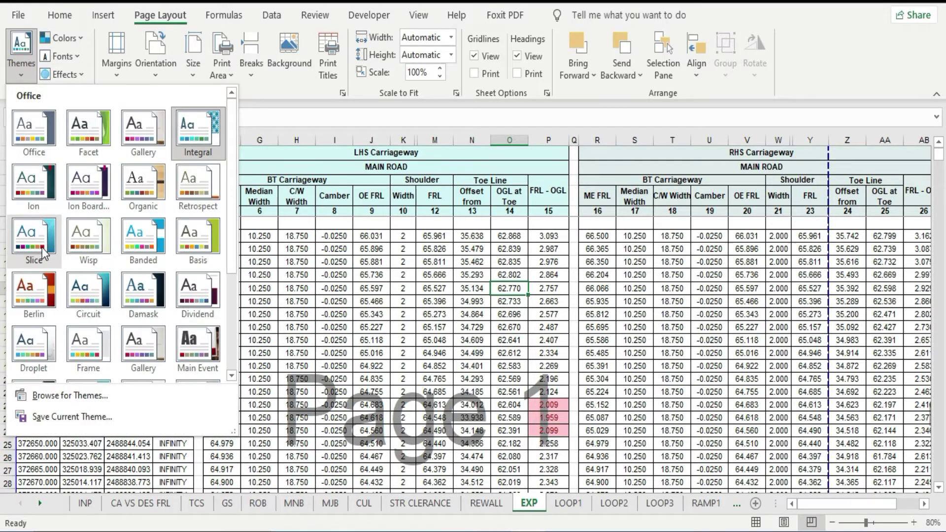
pyautogui.click(206, 246)
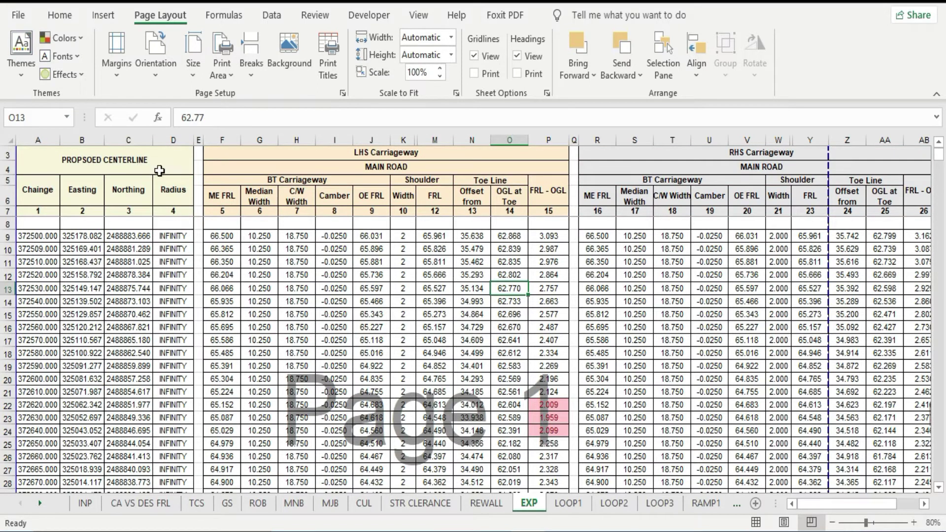
# - Browse the theme Colors, Fonts and Effects galleries, closing each without changes
pyautogui.click(78, 42)
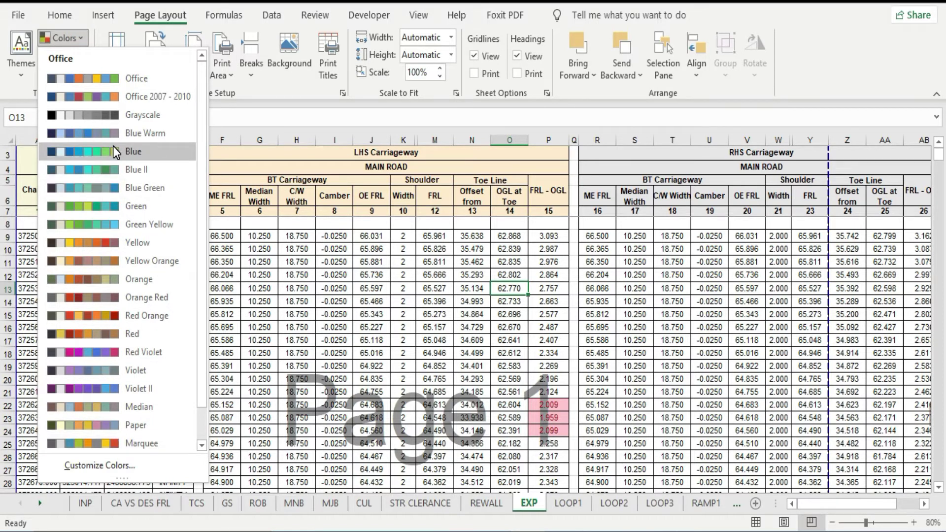
pyautogui.click(59, 15)
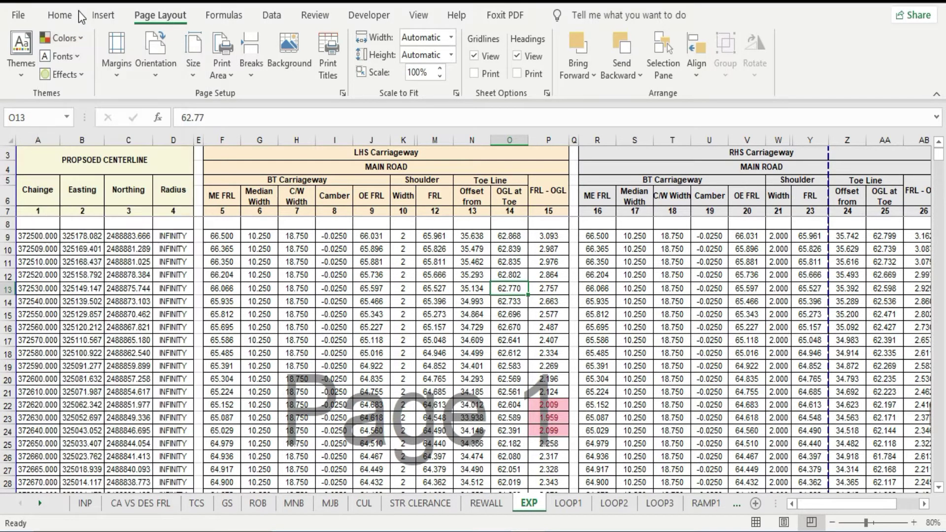
pyautogui.click(59, 15)
pyautogui.click(160, 15)
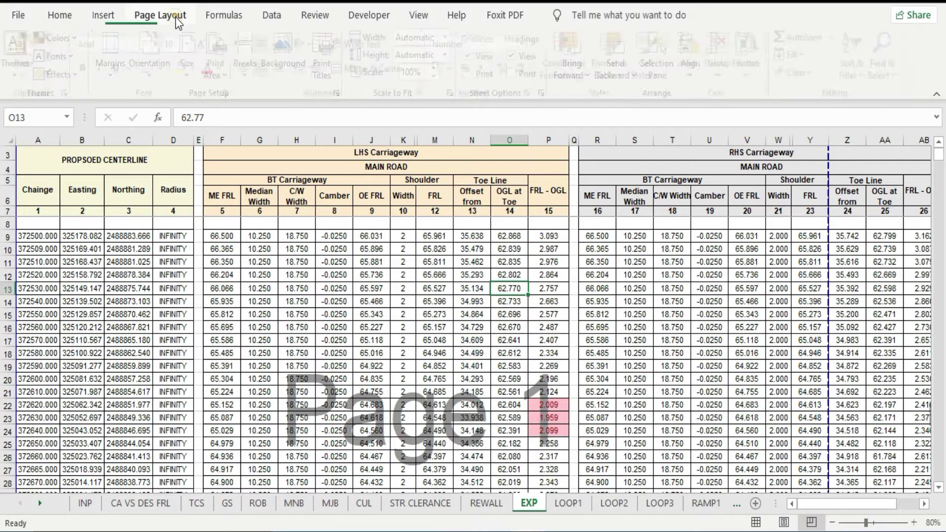
pyautogui.click(74, 56)
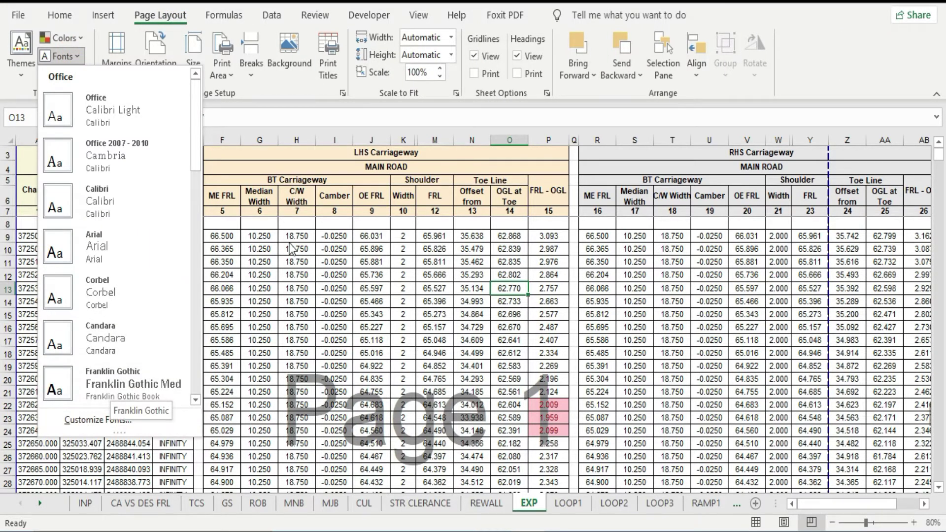
pyautogui.click(61, 55)
pyautogui.click(78, 75)
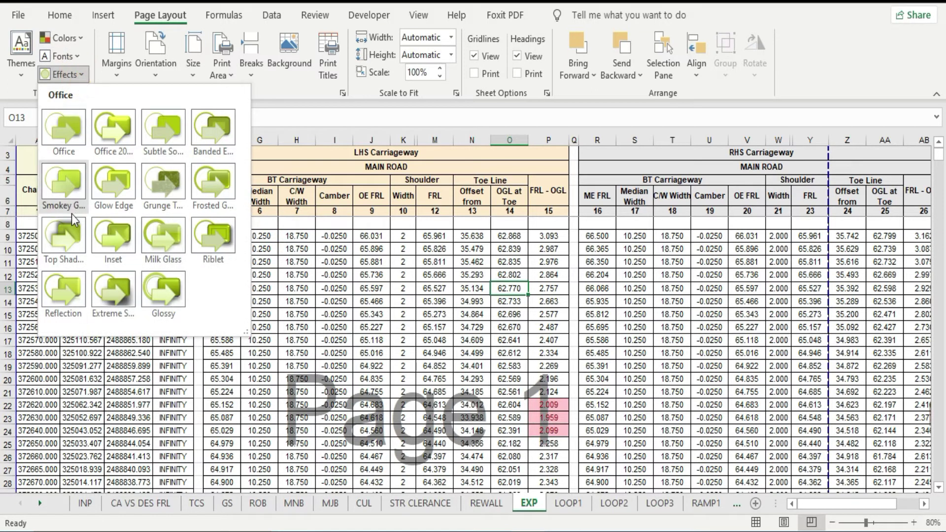
pyautogui.click(61, 74)
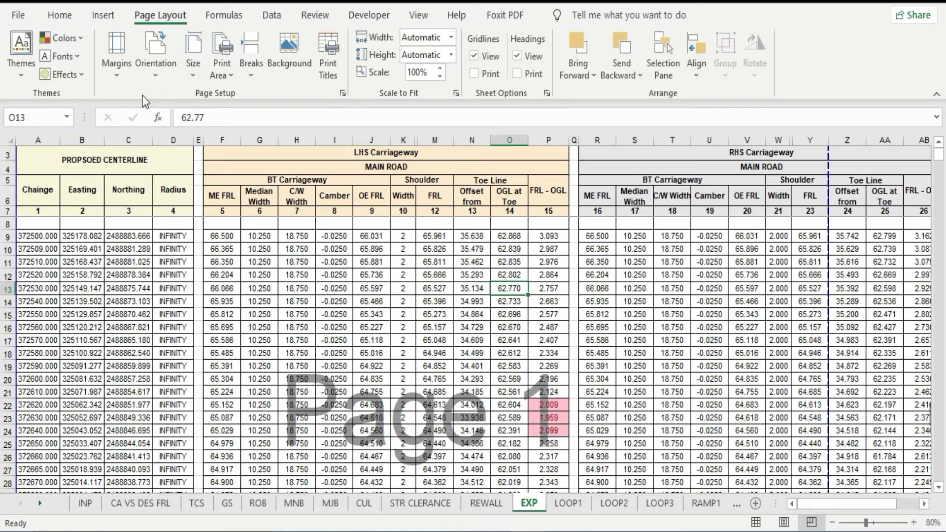
# - Review the custom margins (0.5 left and right, centred horizontally) and open the print preview
pyautogui.click(117, 87)
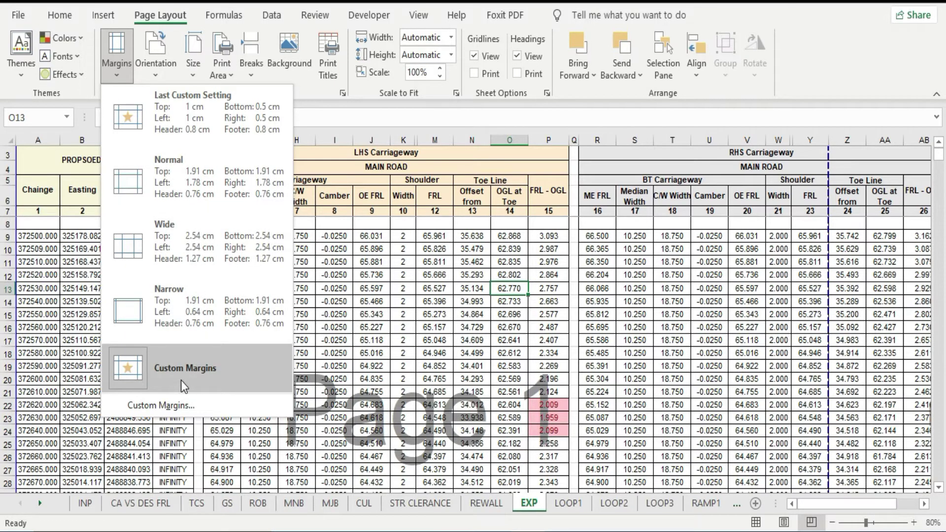
pyautogui.click(148, 407)
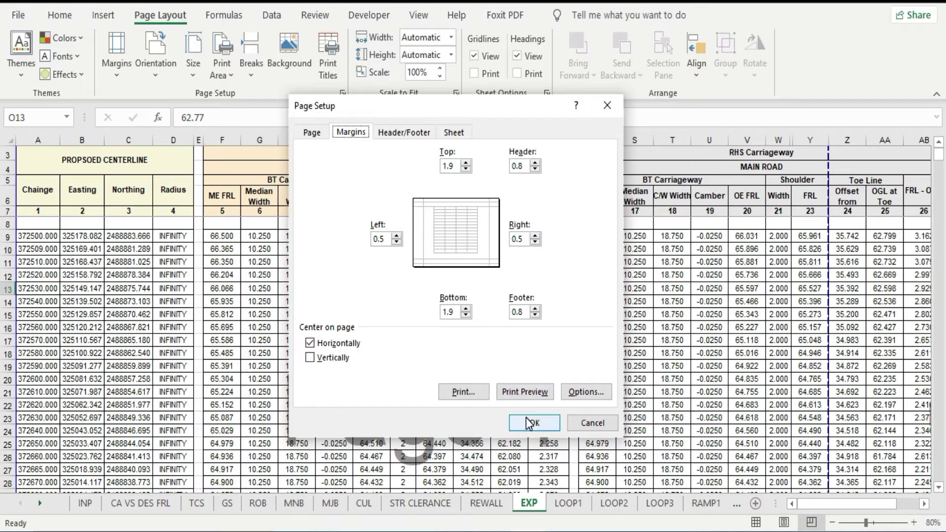
pyautogui.click(524, 392)
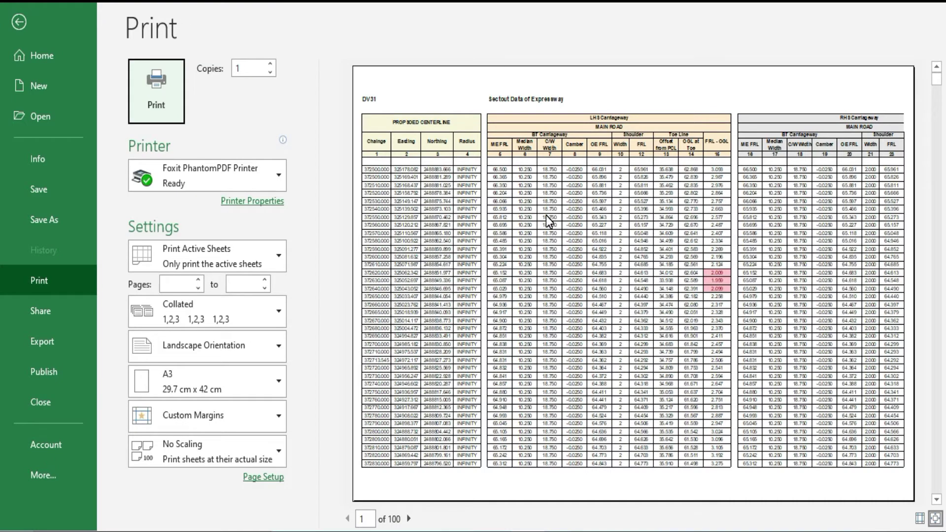
# - Keep the Foxit PhantomPDF Printer and active sheets, and review the page range fields
pyautogui.click(278, 175)
pyautogui.click(277, 175)
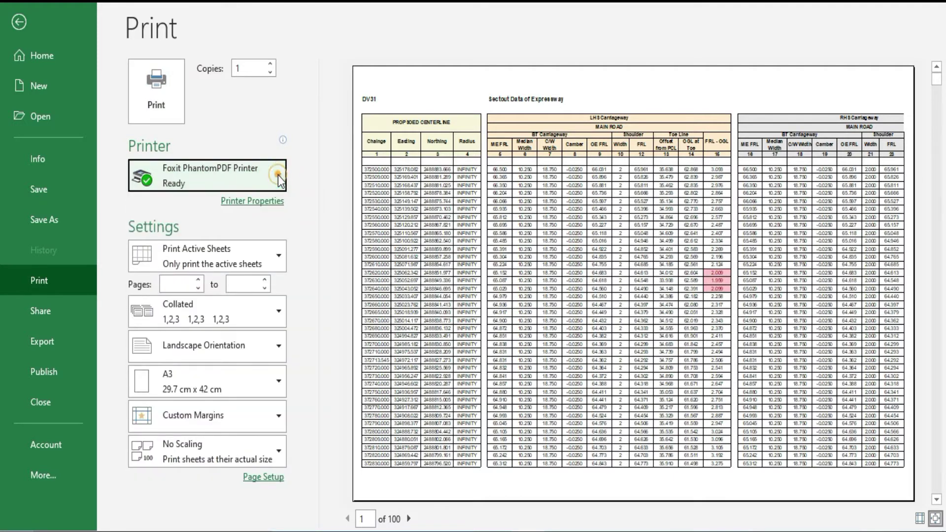
pyautogui.click(266, 259)
pyautogui.click(266, 259)
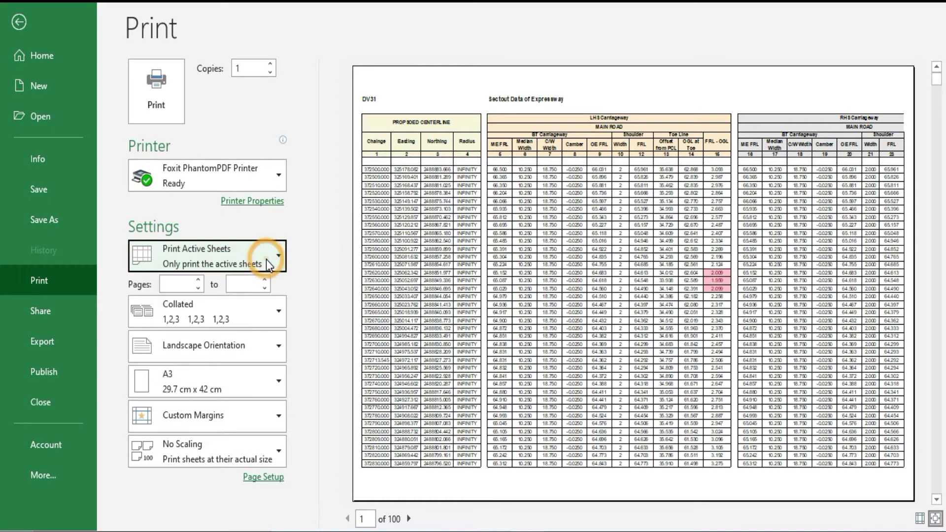
pyautogui.click(173, 284)
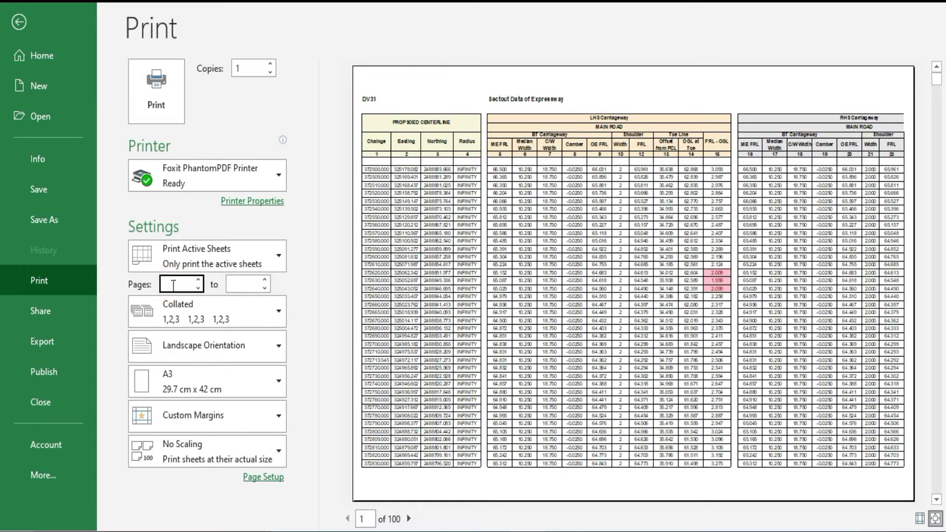
pyautogui.click(238, 285)
pyautogui.click(173, 284)
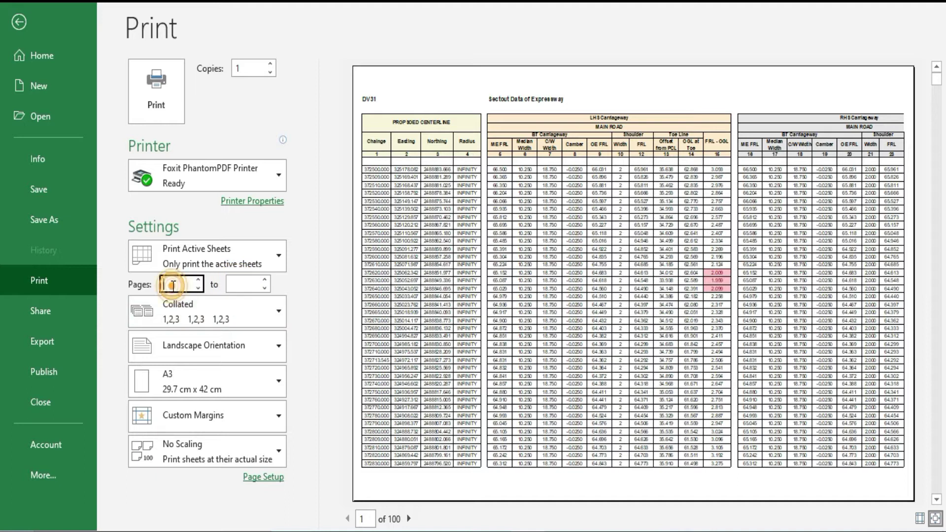
pyautogui.click(237, 283)
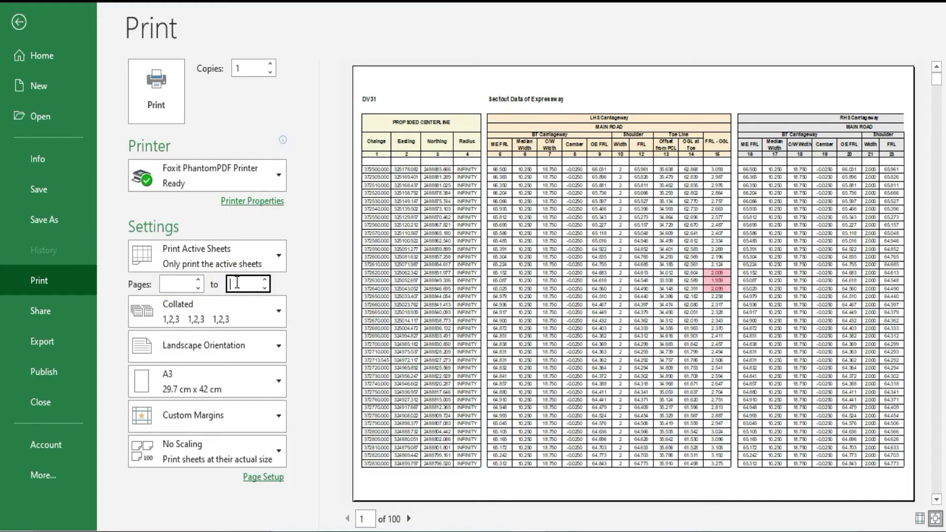
# - Keep landscape orientation, A3 paper size and the custom margins
pyautogui.click(238, 351)
pyautogui.click(238, 351)
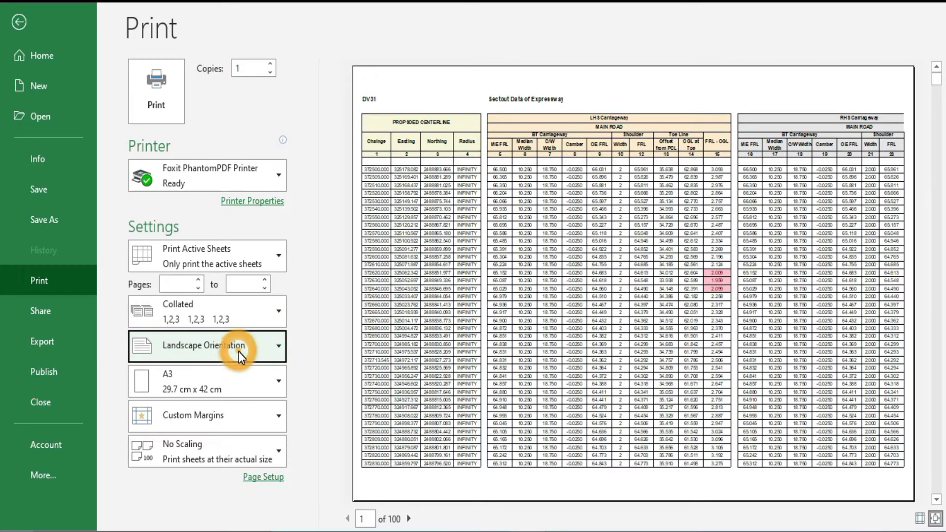
pyautogui.click(242, 380)
pyautogui.click(241, 380)
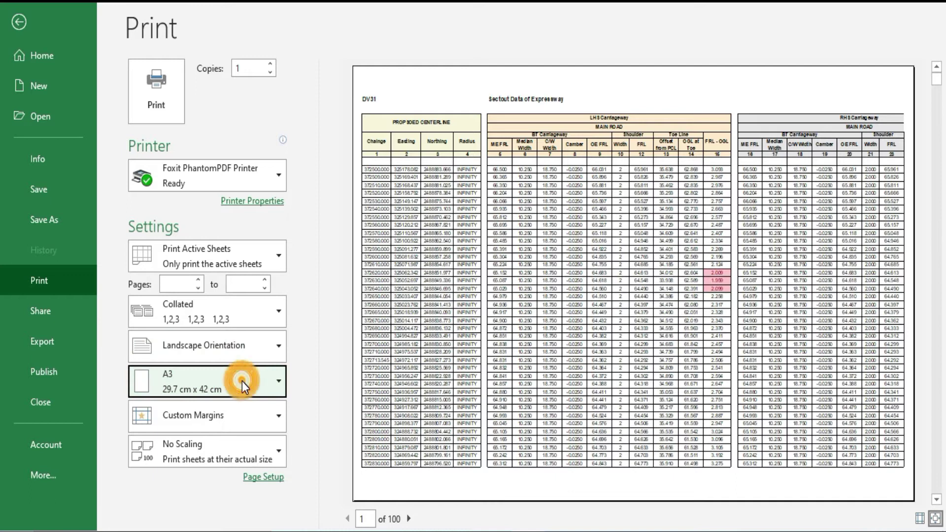
pyautogui.click(244, 419)
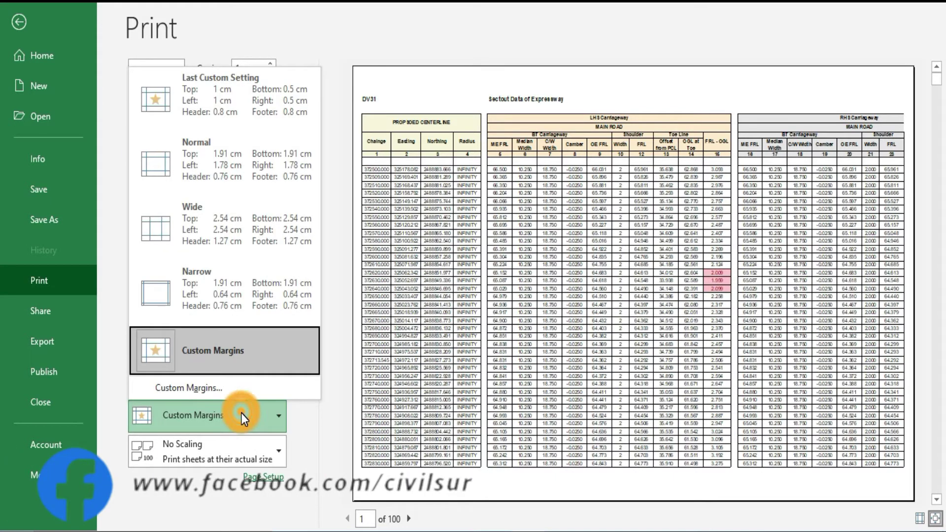
pyautogui.click(241, 413)
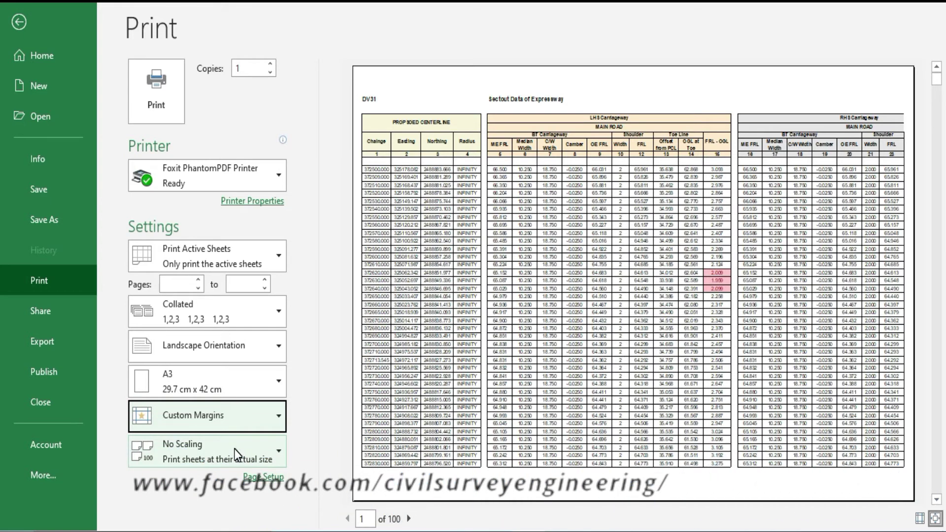
# - Return to the worksheet and look over the page orientation choices
pyautogui.click(27, 25)
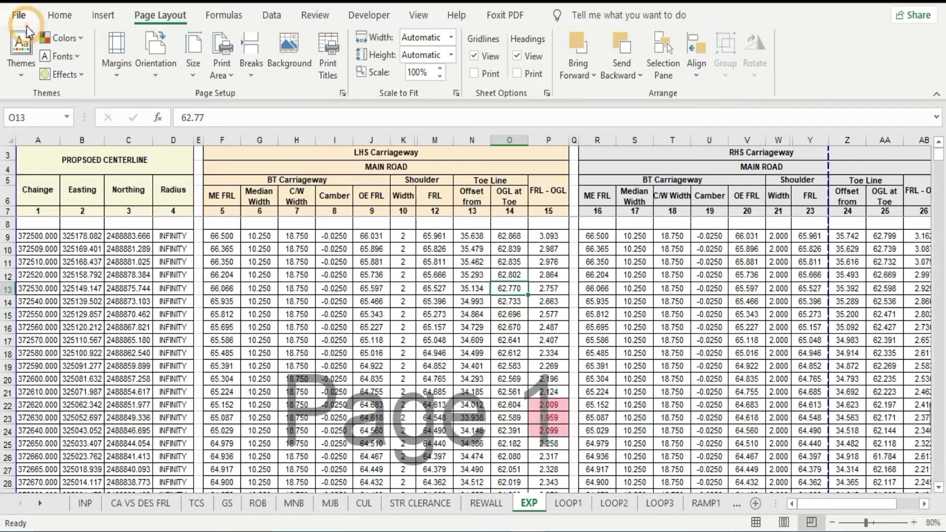
pyautogui.click(156, 74)
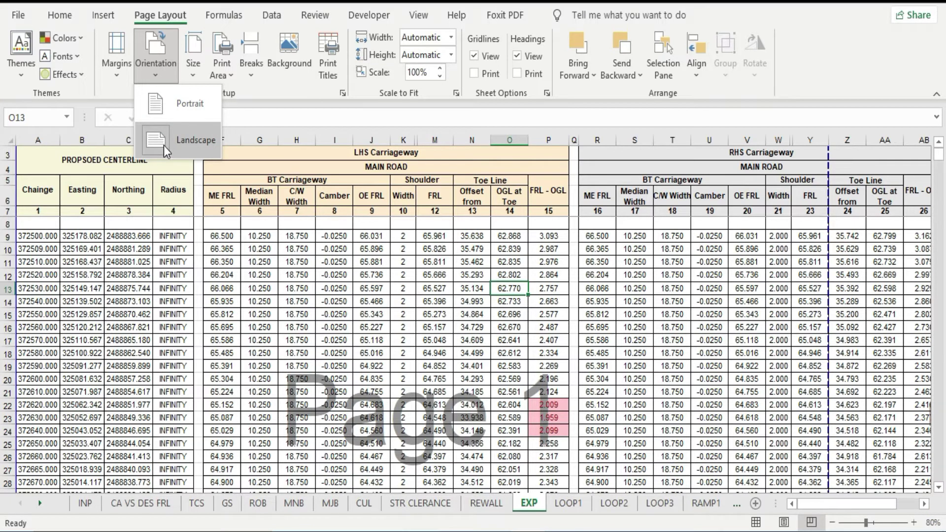
pyautogui.click(194, 68)
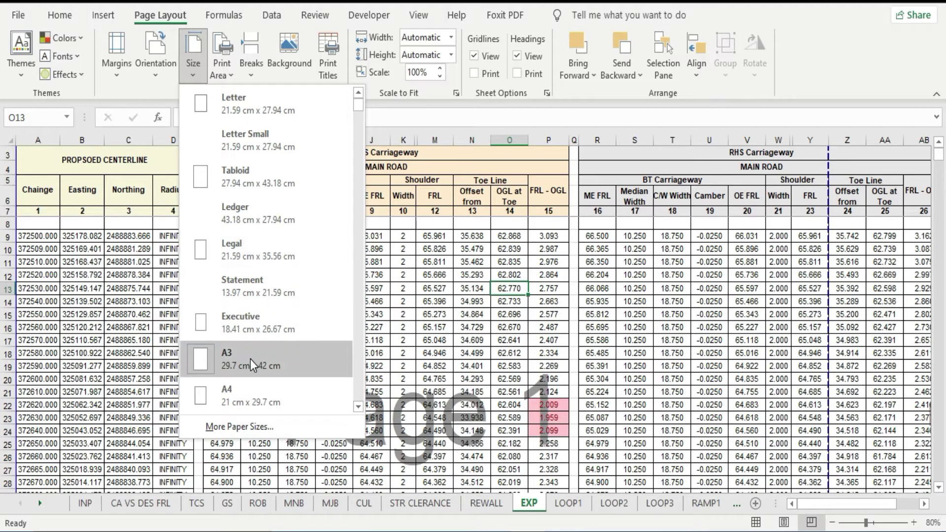
# - Scroll through the paper size list and close it, keeping A3
pyautogui.scroll(-2, 246, 364)
pyautogui.scroll(-4, 247, 364)
pyautogui.scroll(-7, 246, 364)
pyautogui.scroll(-4, 245, 361)
pyautogui.scroll(-4, 246, 361)
pyautogui.scroll(-4, 247, 360)
pyautogui.scroll(-4, 247, 361)
pyautogui.scroll(7, 247, 361)
pyautogui.scroll(7, 248, 361)
pyautogui.scroll(7, 247, 360)
pyautogui.scroll(7, 247, 361)
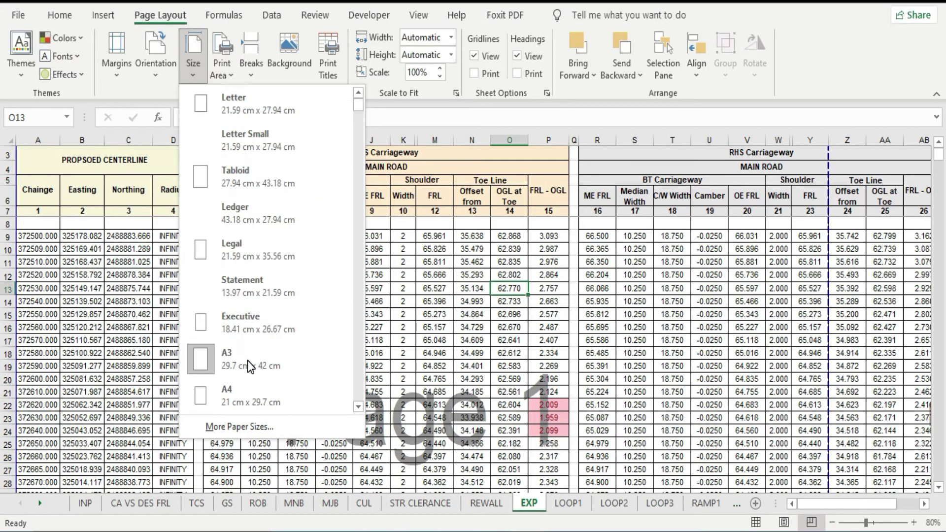
pyautogui.click(247, 361)
pyautogui.click(230, 78)
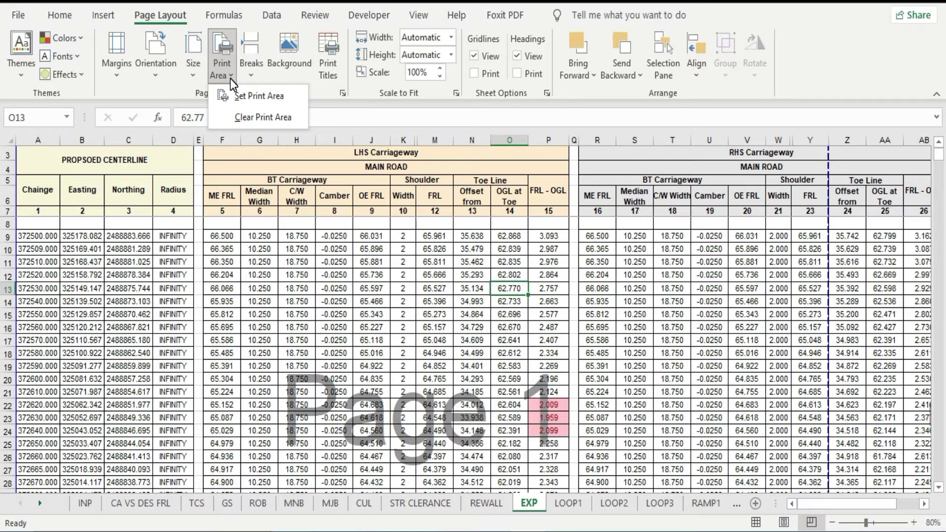
# - Select F9:P24 and set it as the EXP sheet's print area
pyautogui.click(236, 251)
pyautogui.moveTo(222, 237)
pyautogui.mouseDown()
pyautogui.moveTo(321, 248)
pyautogui.moveTo(526, 375)
pyautogui.moveTo(541, 430)
pyautogui.mouseUp()
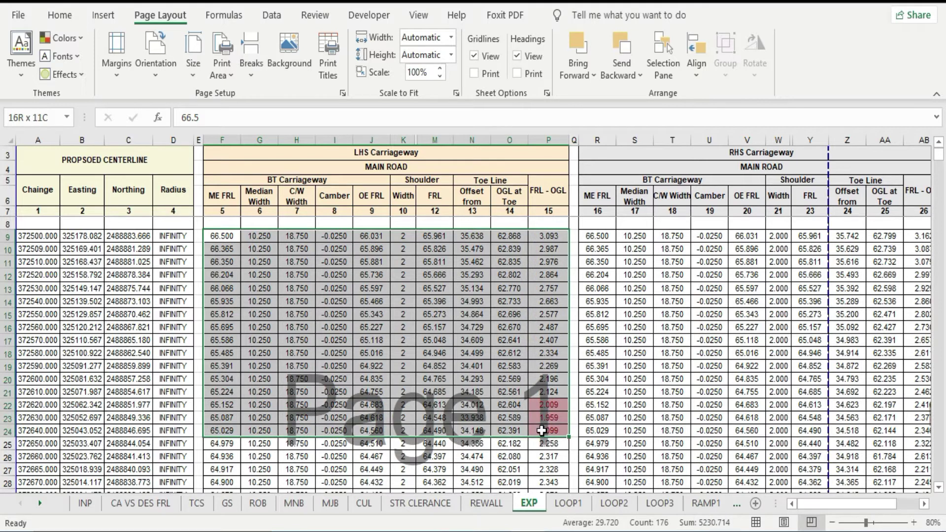
pyautogui.click(224, 69)
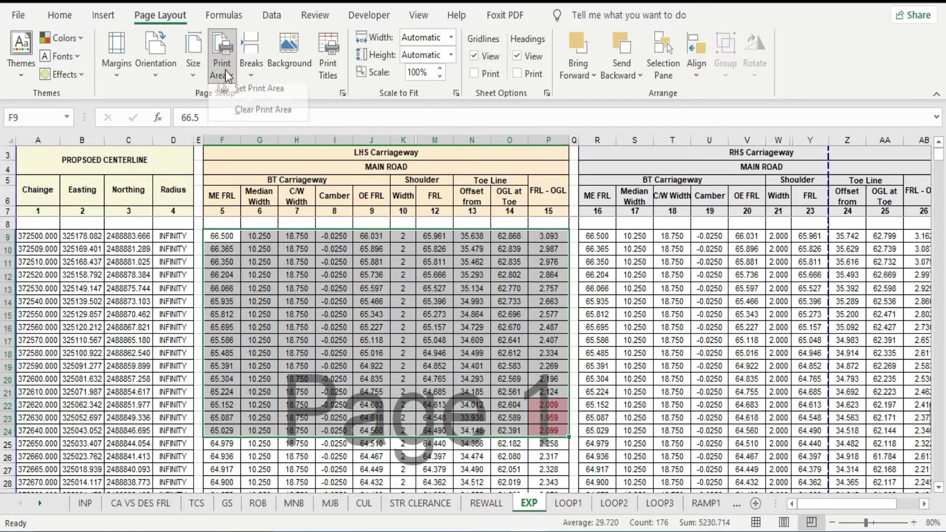
pyautogui.click(261, 89)
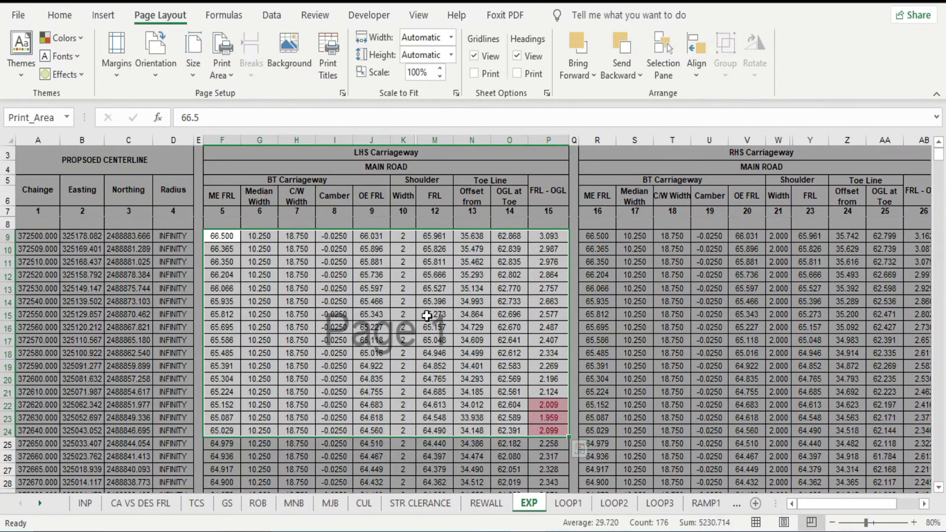
pyautogui.click(382, 339)
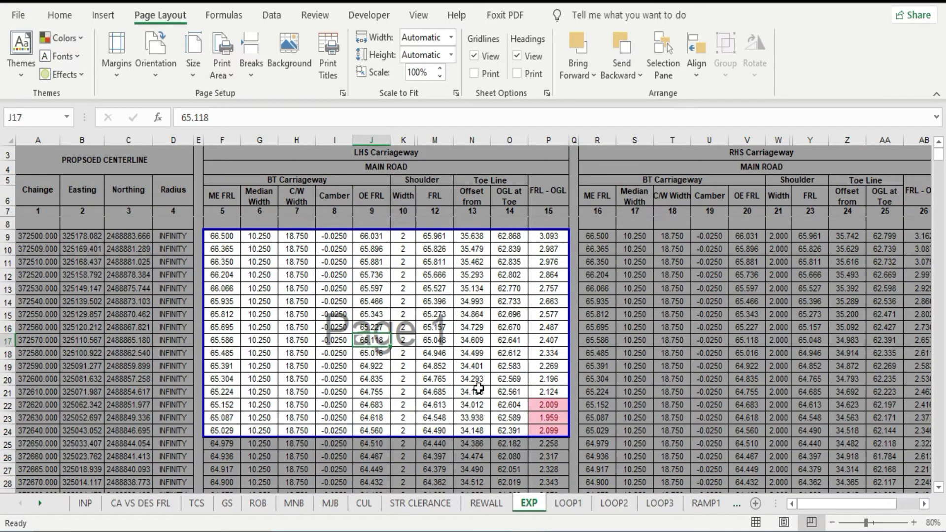
pyautogui.click(22, 18)
pyautogui.click(51, 281)
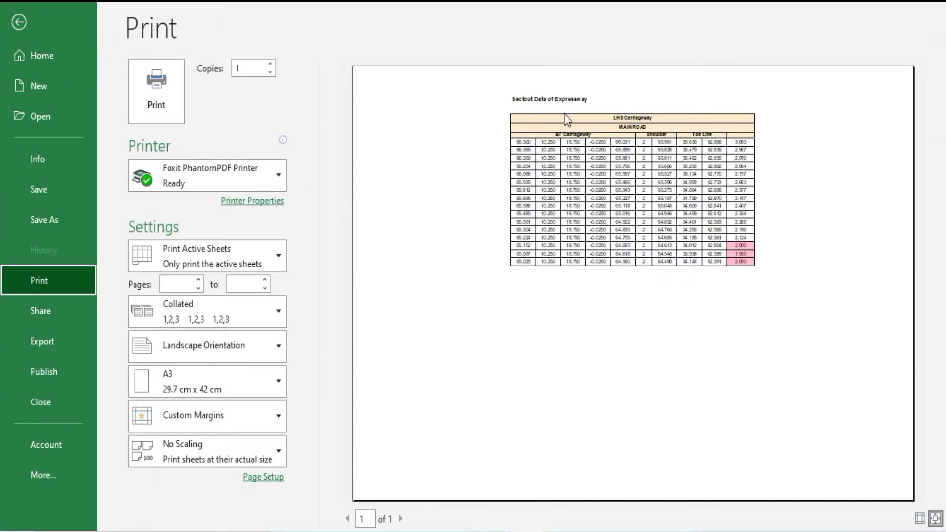
pyautogui.click(364, 519)
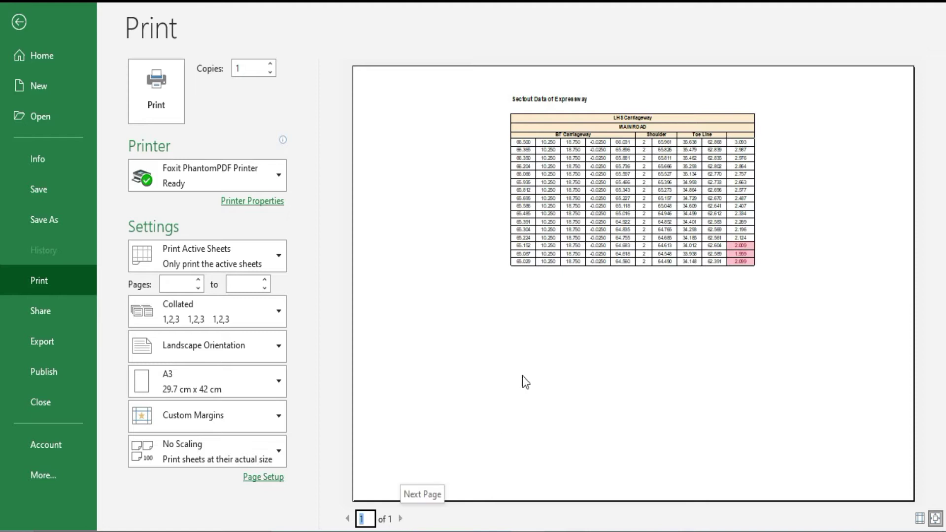
# - Return to the worksheet and clear the F9:P24 print area
pyautogui.click(19, 22)
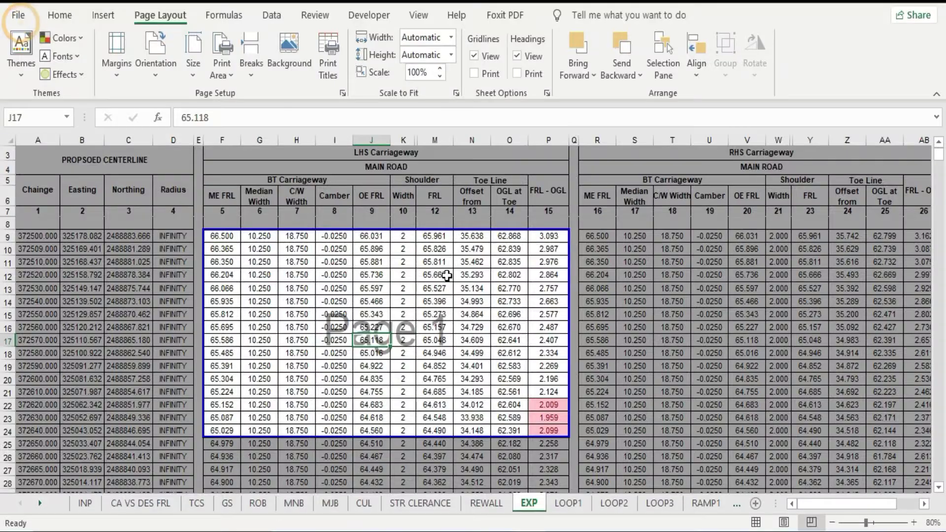
pyautogui.click(224, 73)
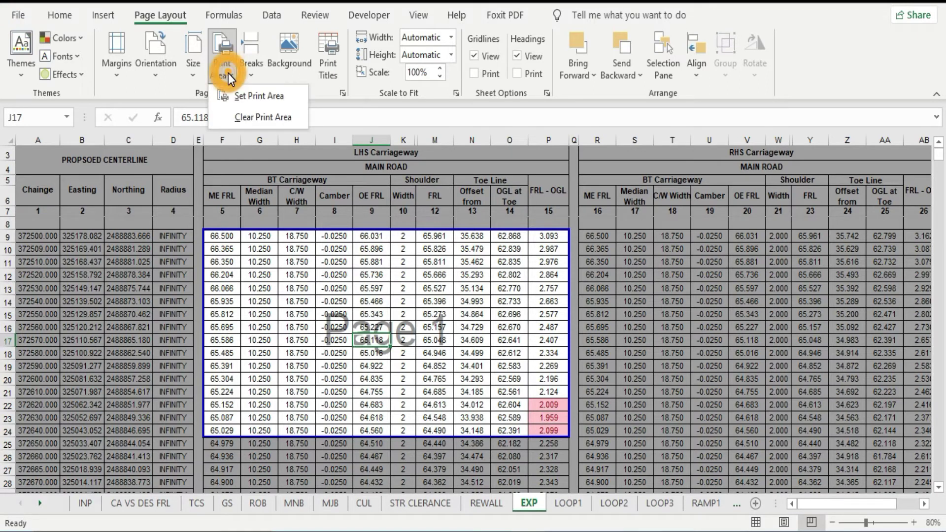
pyautogui.click(248, 118)
pyautogui.click(256, 70)
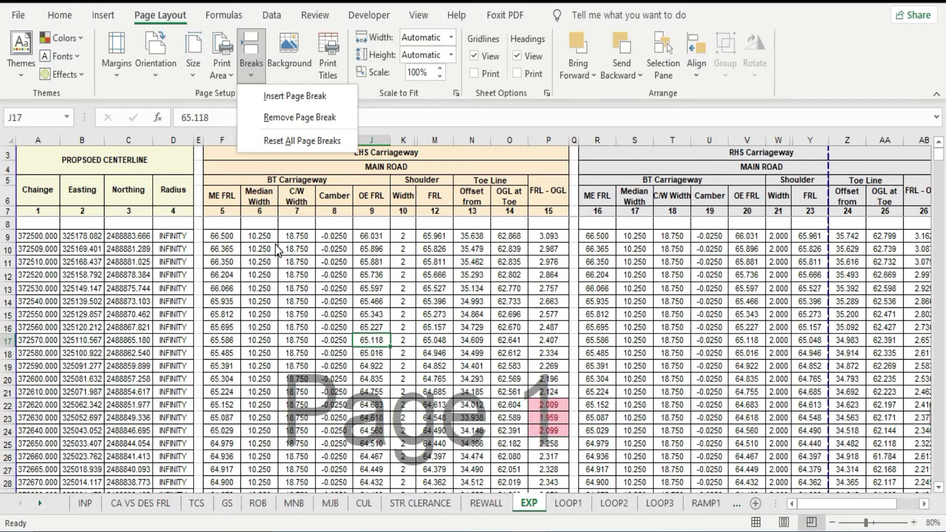
pyautogui.click(281, 276)
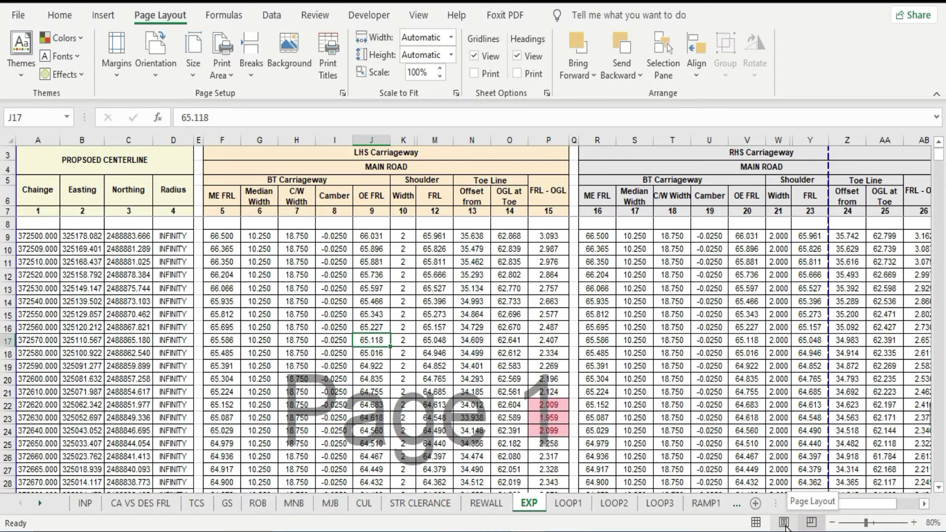
pyautogui.click(785, 523)
pyautogui.click(508, 305)
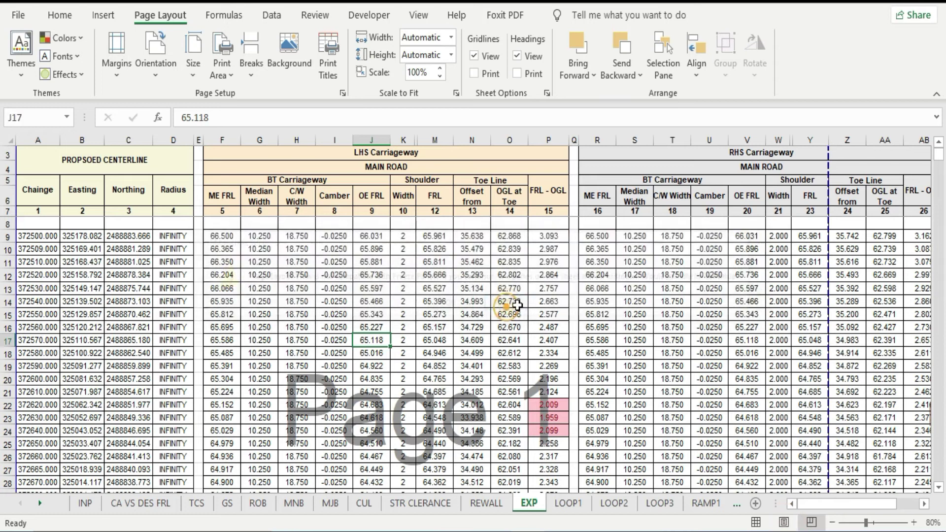
pyautogui.moveTo(862, 504); pyautogui.dragTo(885, 499)
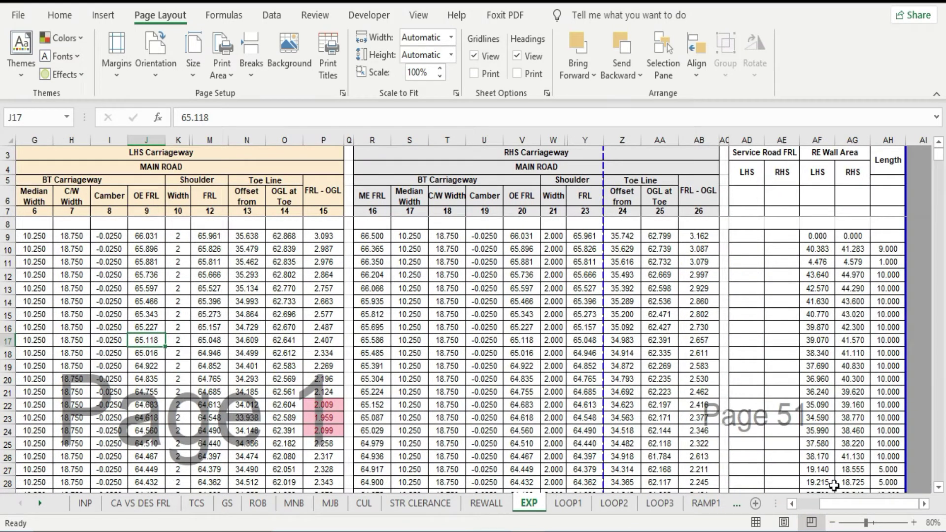
pyautogui.moveTo(858, 504); pyautogui.dragTo(833, 503)
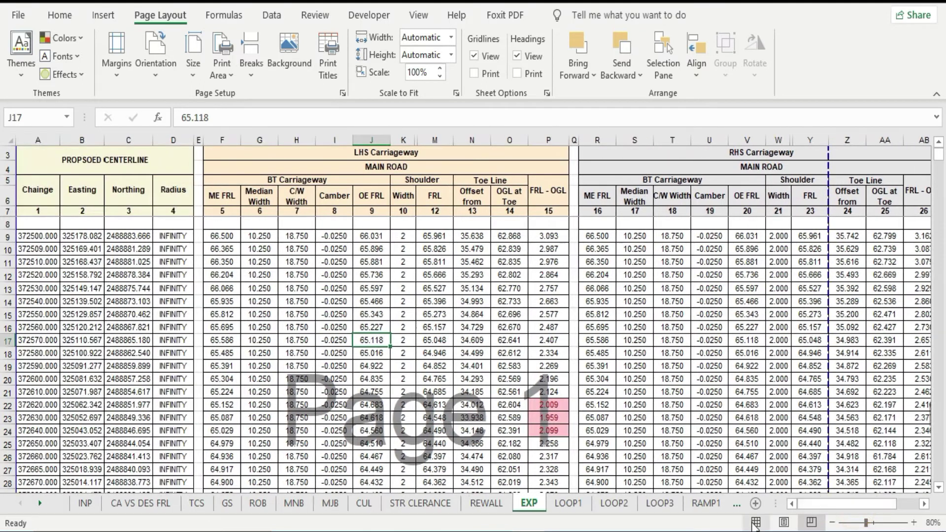
pyautogui.click(755, 522)
pyautogui.moveTo(839, 500)
pyautogui.mouseDown()
pyautogui.moveTo(922, 503)
pyautogui.moveTo(839, 504)
pyautogui.mouseUp()
pyautogui.click(249, 70)
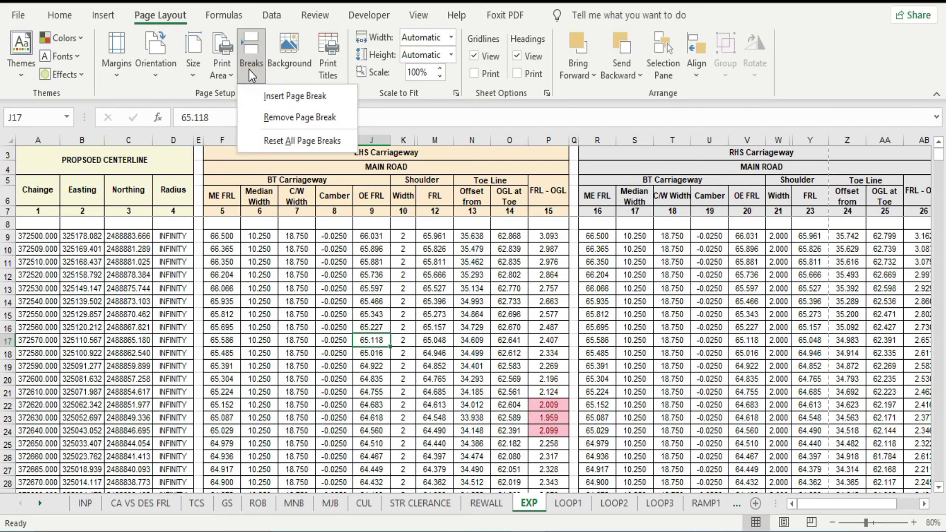
pyautogui.click(809, 523)
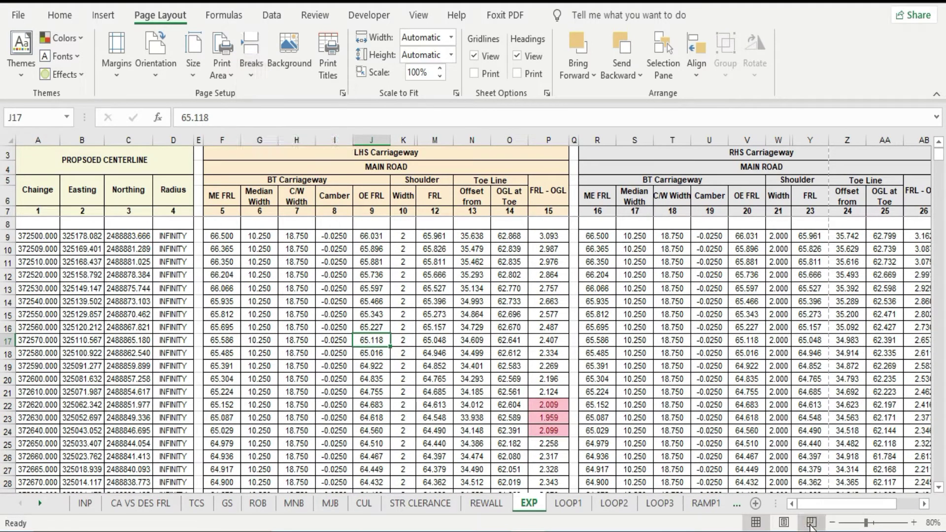
pyautogui.moveTo(826, 502)
pyautogui.mouseDown()
pyautogui.moveTo(852, 503)
pyautogui.moveTo(817, 504)
pyautogui.mouseUp()
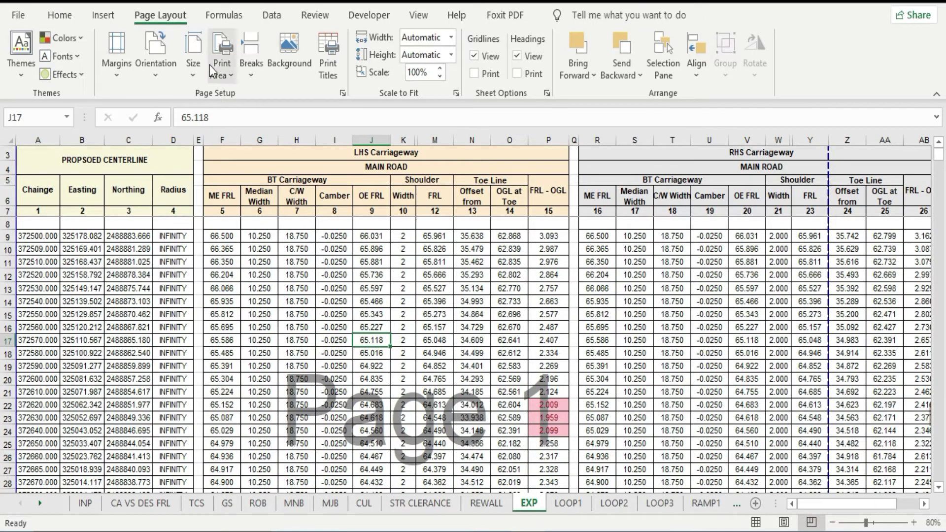
pyautogui.click(249, 62)
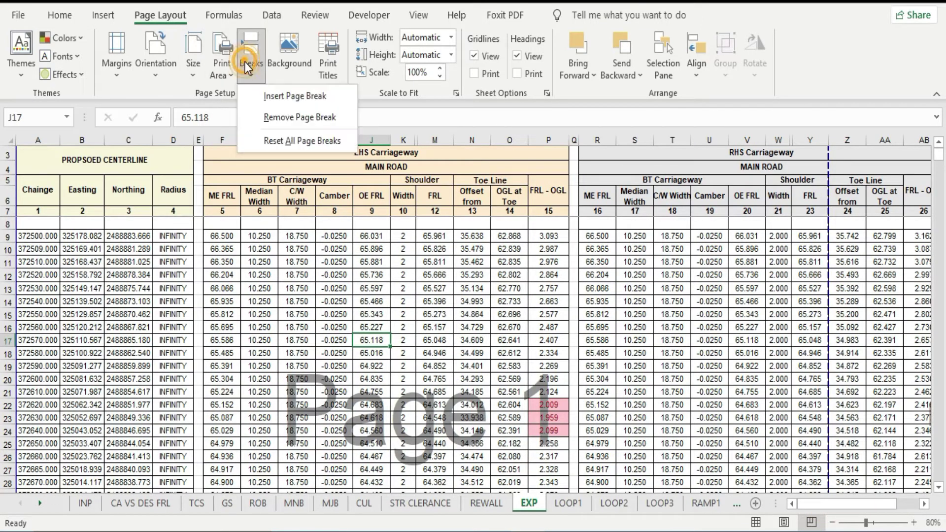
pyautogui.click(282, 118)
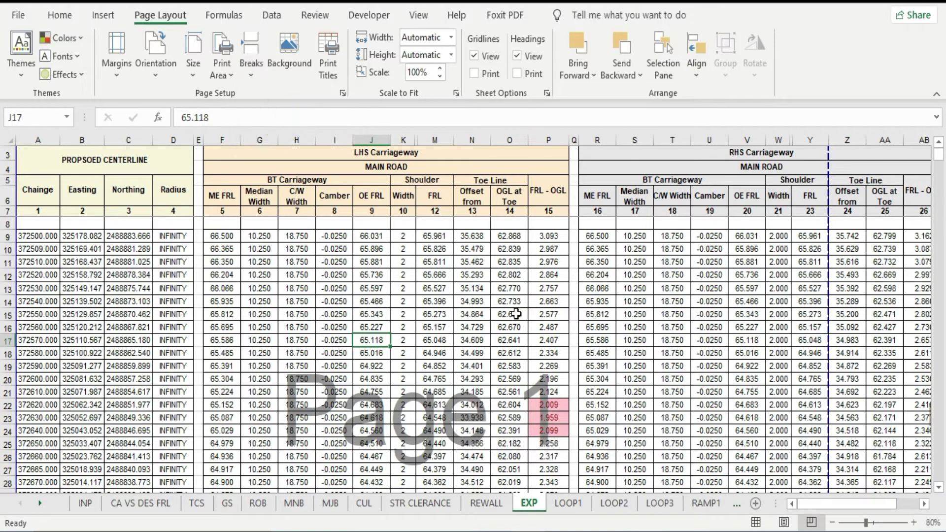
pyautogui.moveTo(848, 506); pyautogui.dragTo(815, 499)
pyautogui.moveTo(828, 303); pyautogui.dragTo(568, 304)
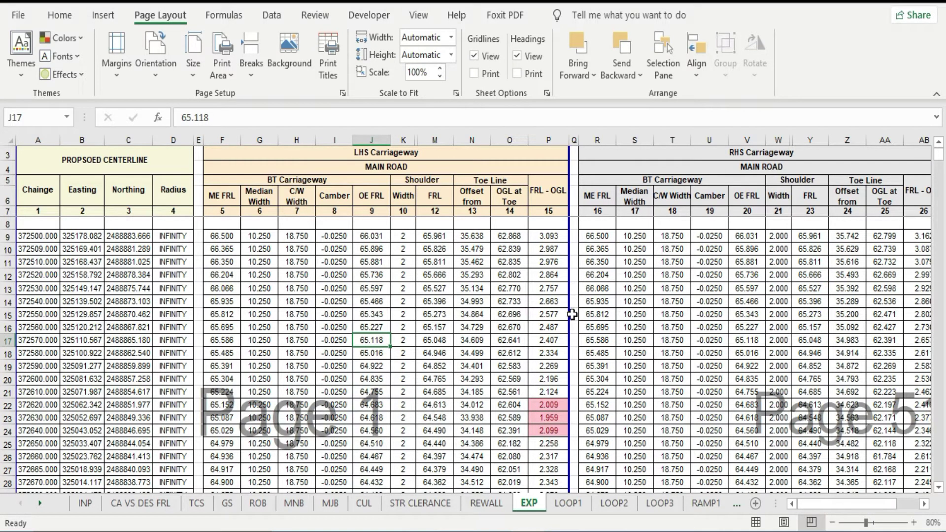
pyautogui.click(574, 141)
pyautogui.click(249, 73)
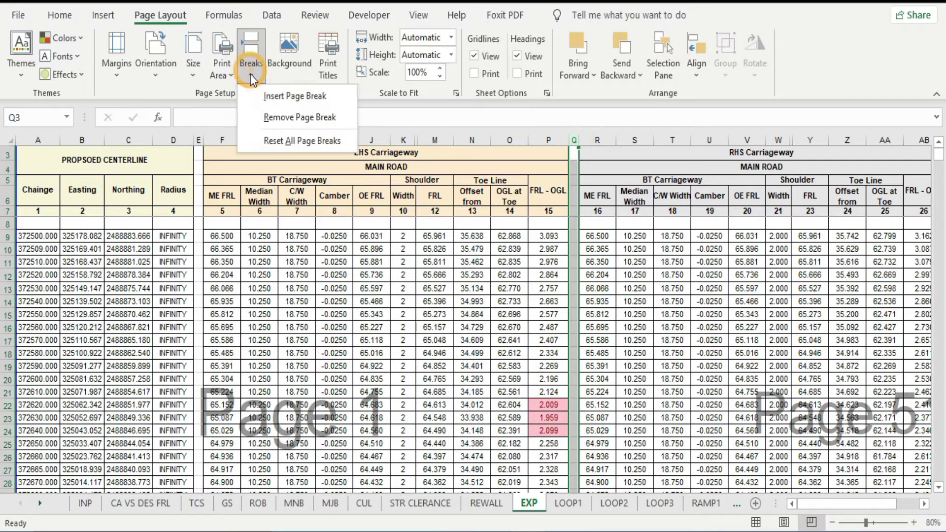
pyautogui.click(265, 120)
pyautogui.click(696, 302)
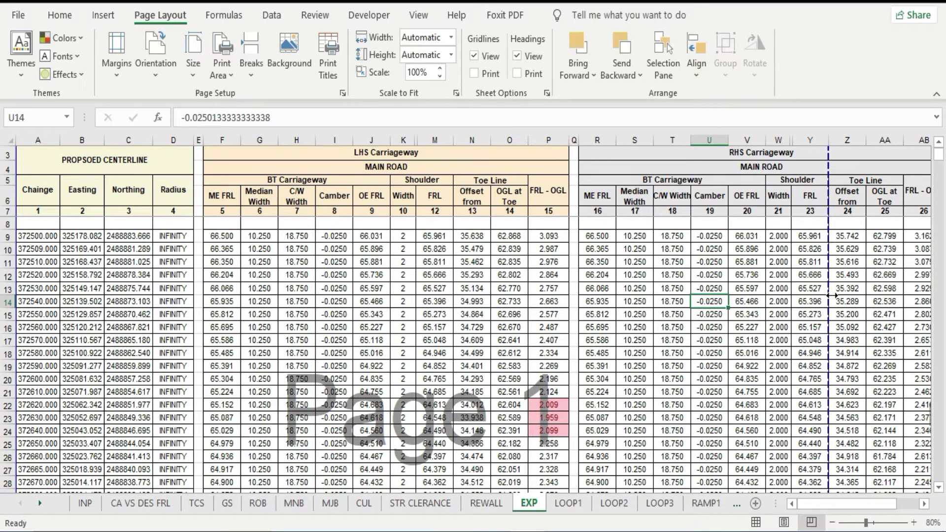
pyautogui.click(286, 52)
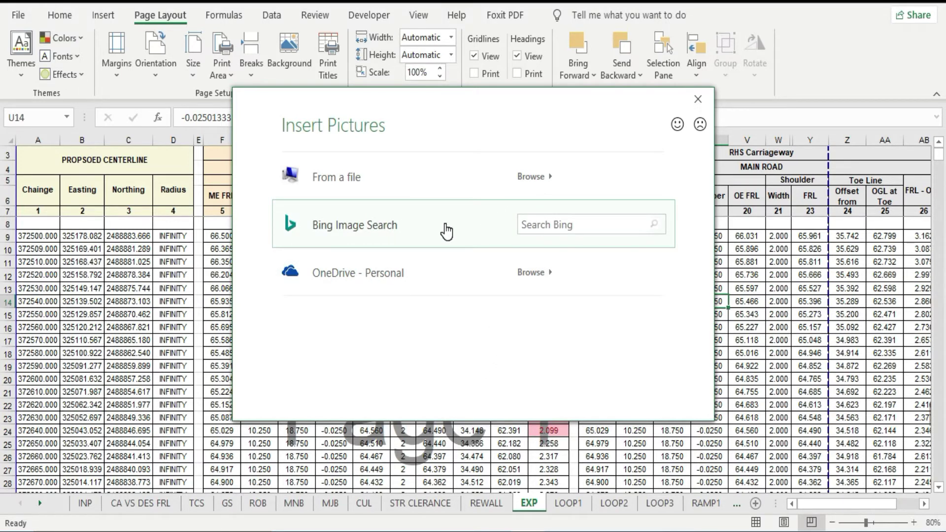
pyautogui.click(697, 99)
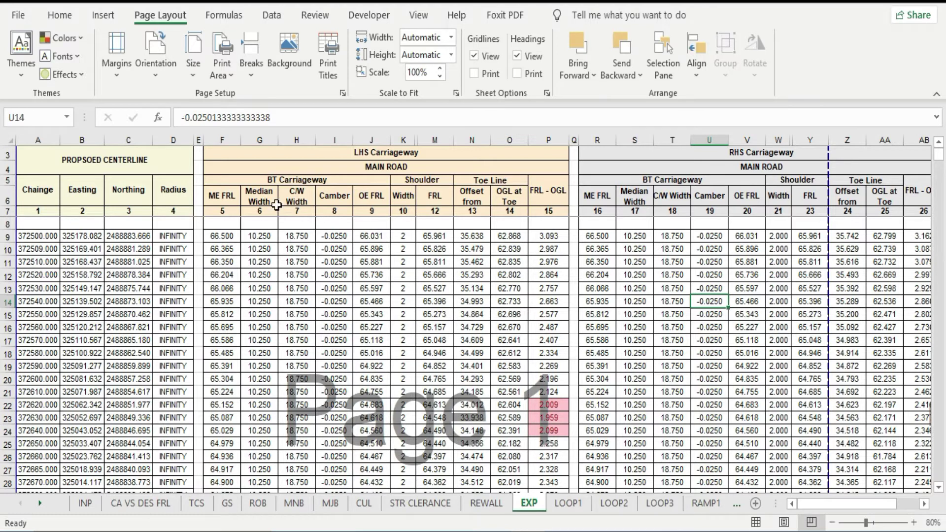
pyautogui.click(290, 54)
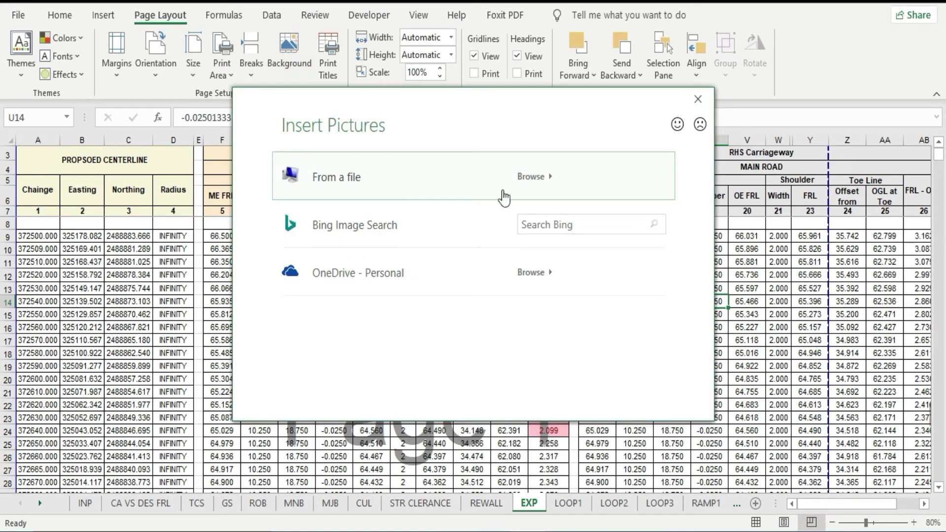
# - Close the background picture chooser and open the sheet's print preview
pyautogui.click(697, 100)
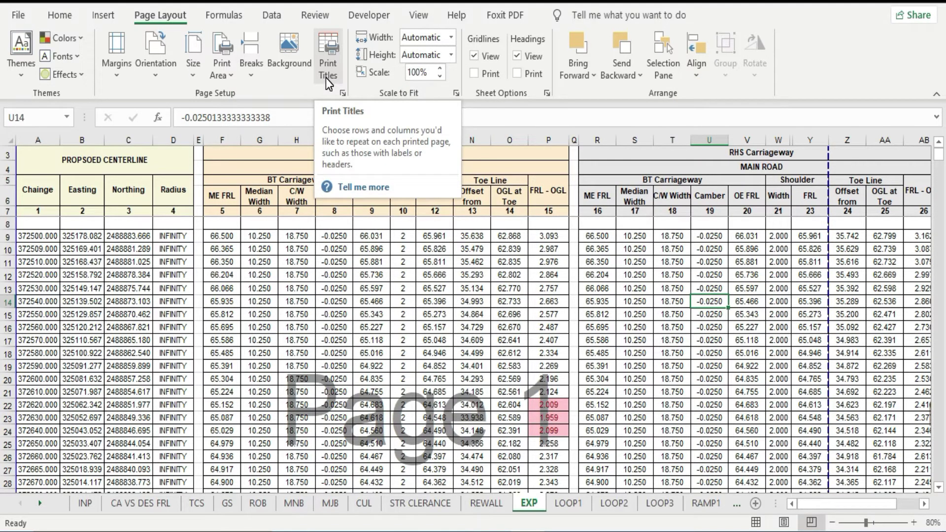
pyautogui.click(339, 260)
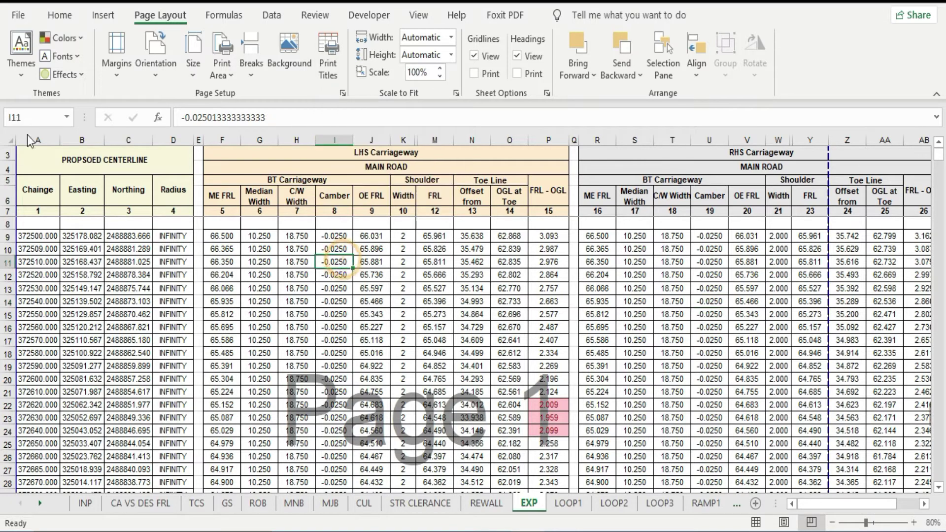
pyautogui.click(18, 15)
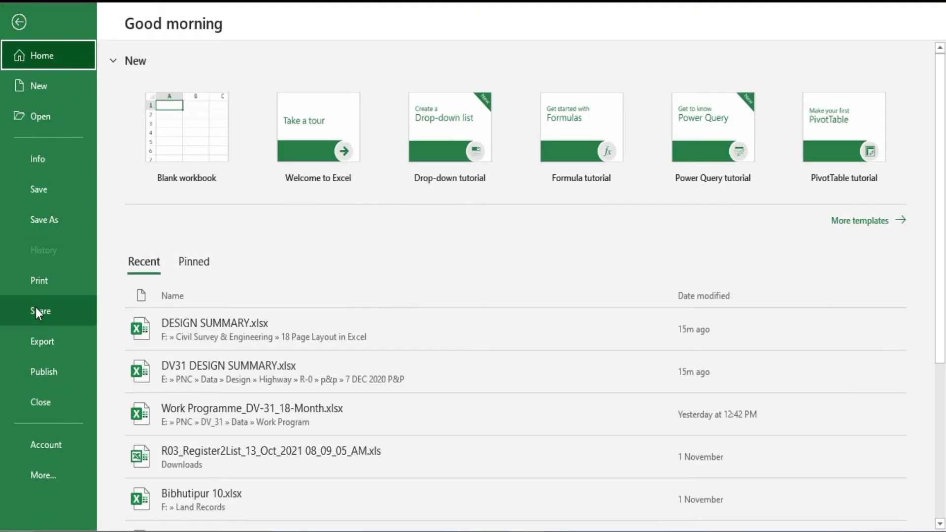
pyautogui.click(45, 284)
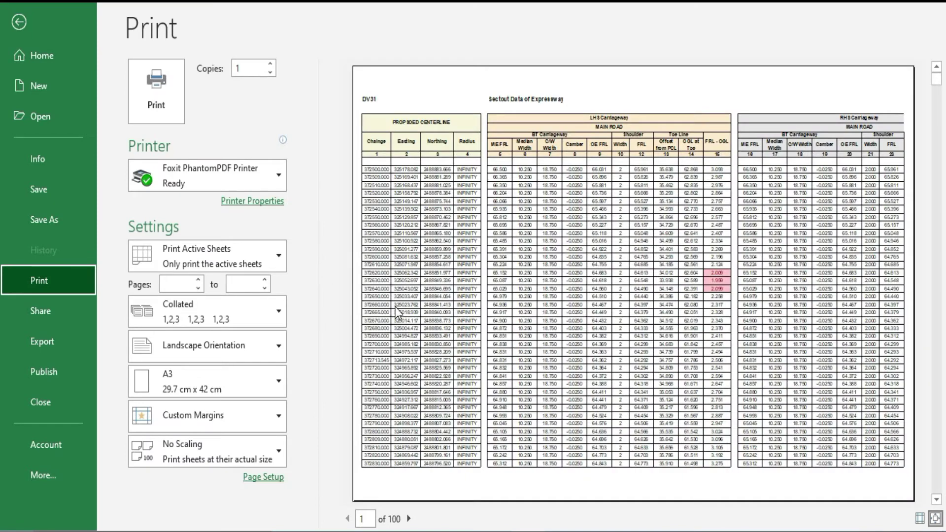
# - Page forward and back through the 100-page preview, ending on page 4
pyautogui.click(409, 518)
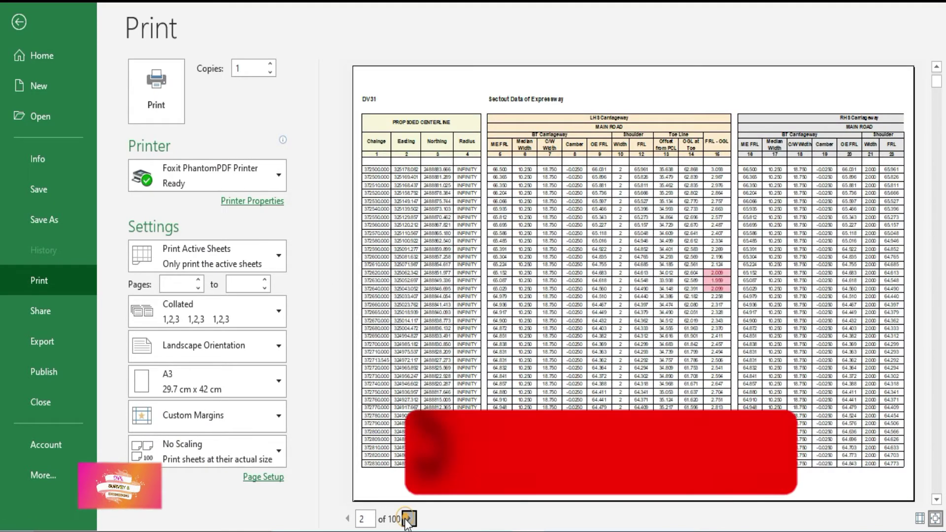
pyautogui.click(409, 519)
pyautogui.click(409, 519)
pyautogui.click(408, 518)
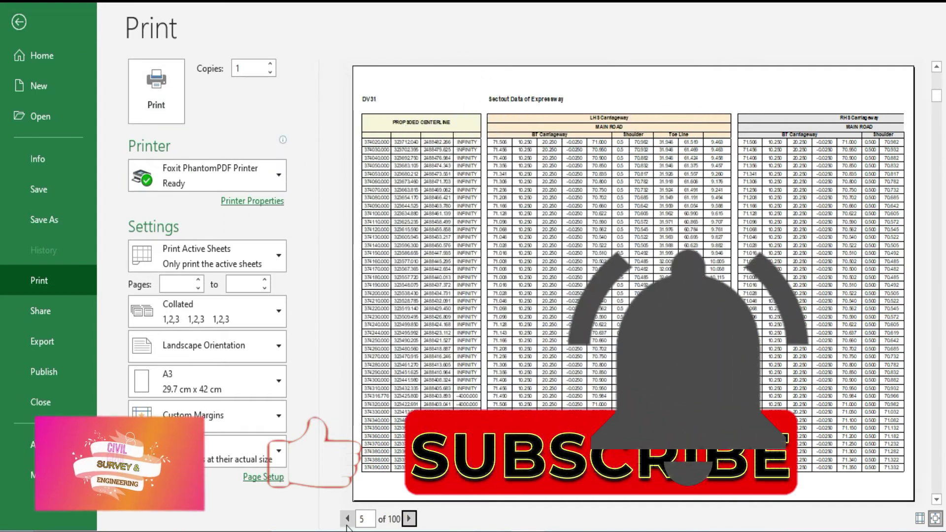
pyautogui.click(347, 518)
pyautogui.click(347, 519)
pyautogui.click(347, 519)
pyautogui.click(347, 519)
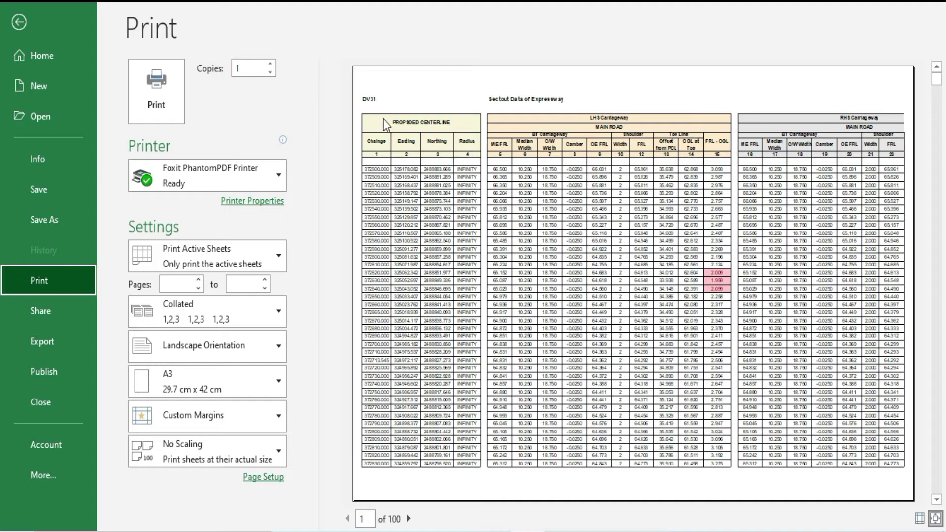
pyautogui.click(408, 518)
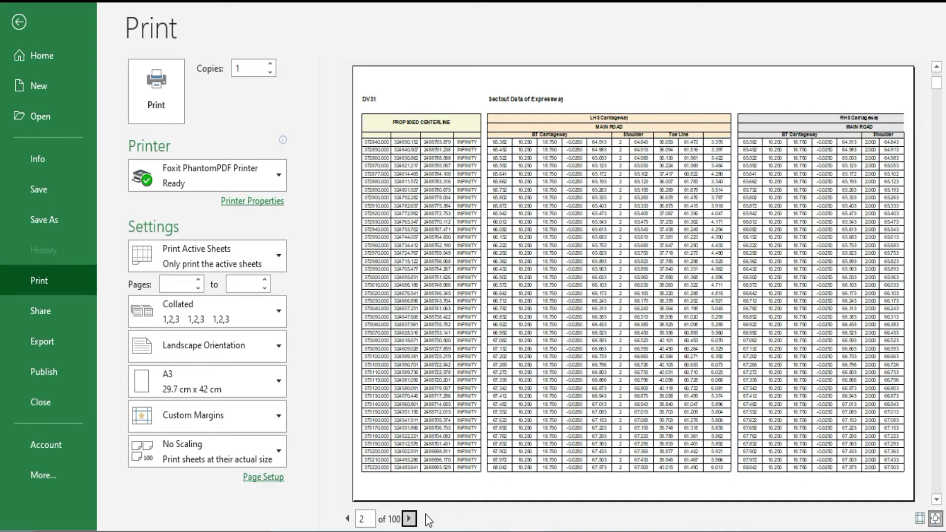
pyautogui.click(409, 519)
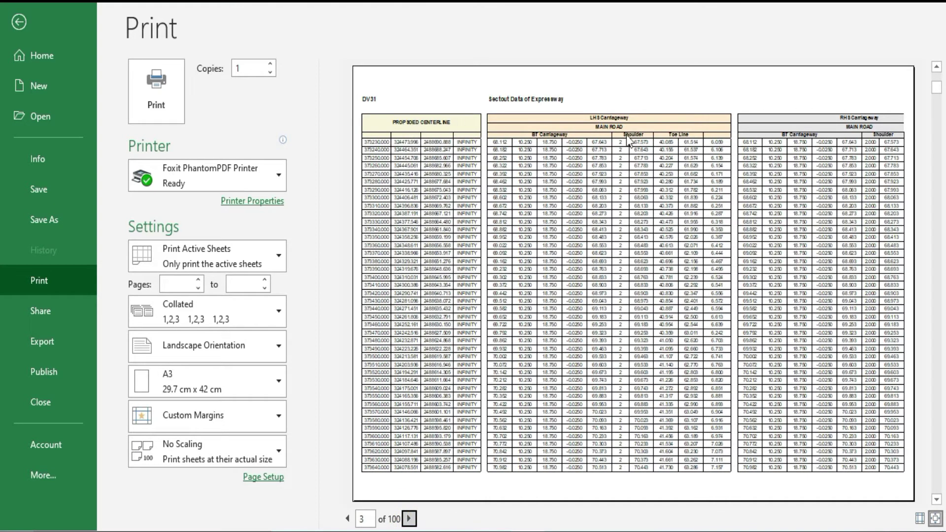
pyautogui.click(410, 519)
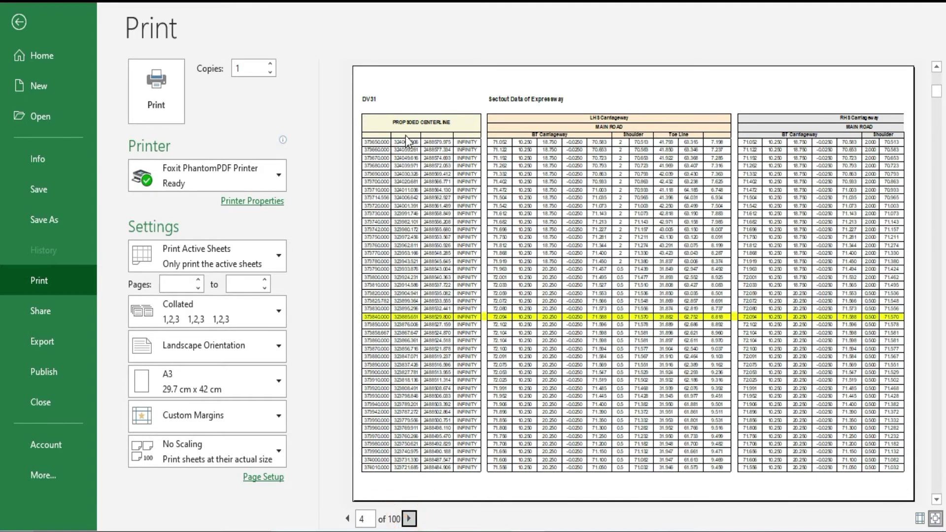
# - Clear the $1:$5 'Rows to repeat at top' setting in Page Setup
pyautogui.click(20, 22)
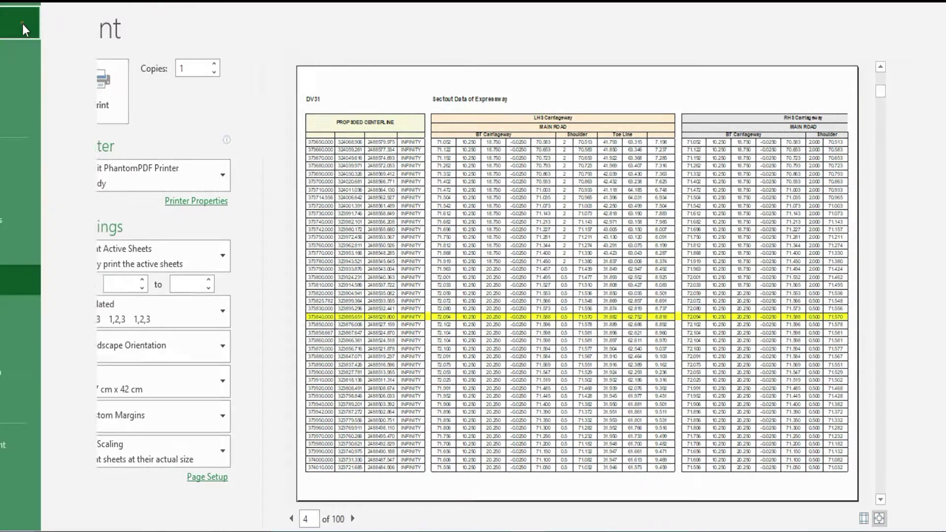
pyautogui.click(328, 57)
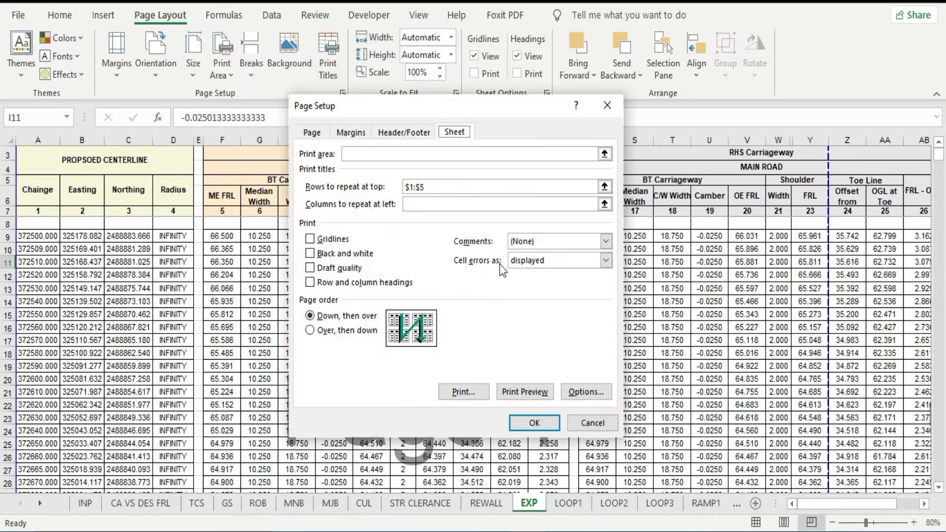
pyautogui.click(499, 192)
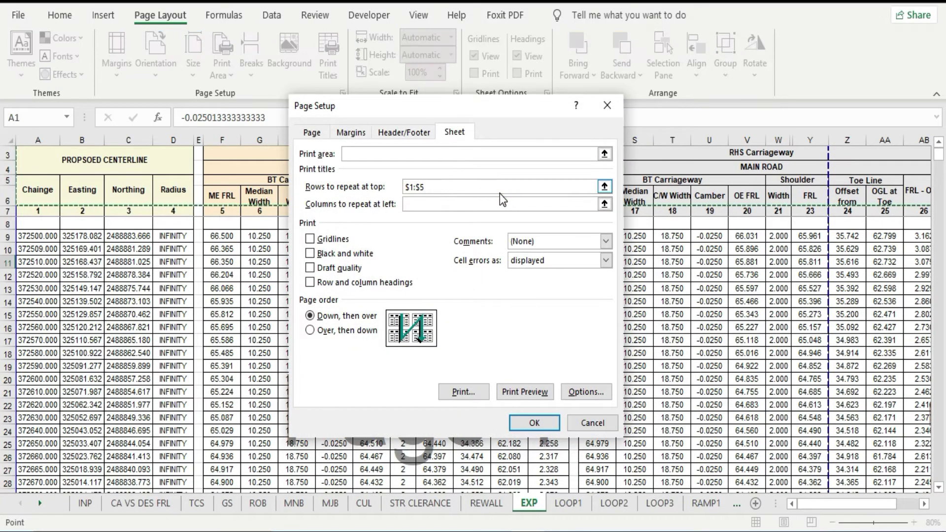
pyautogui.press('BackSpace')
pyautogui.press('BackSpace')
pyautogui.press('BackSpace')
pyautogui.press('BackSpace')
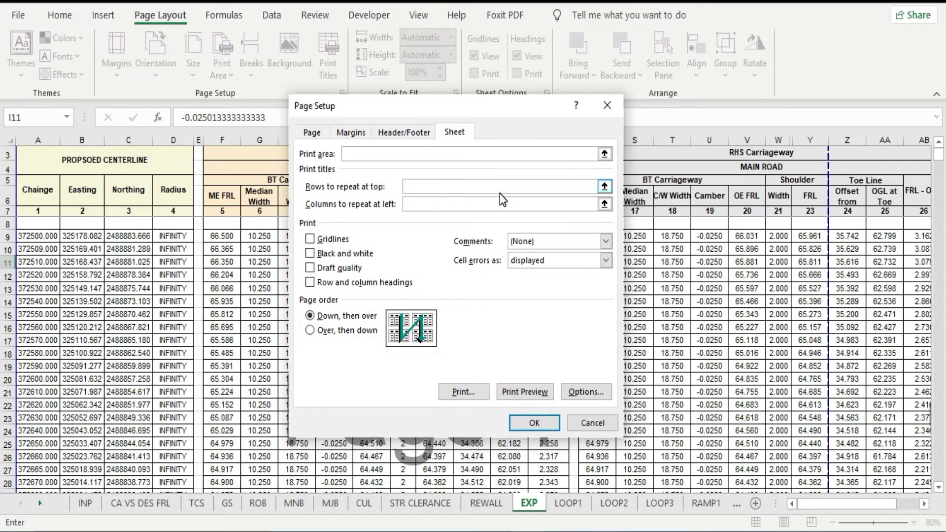
pyautogui.click(522, 426)
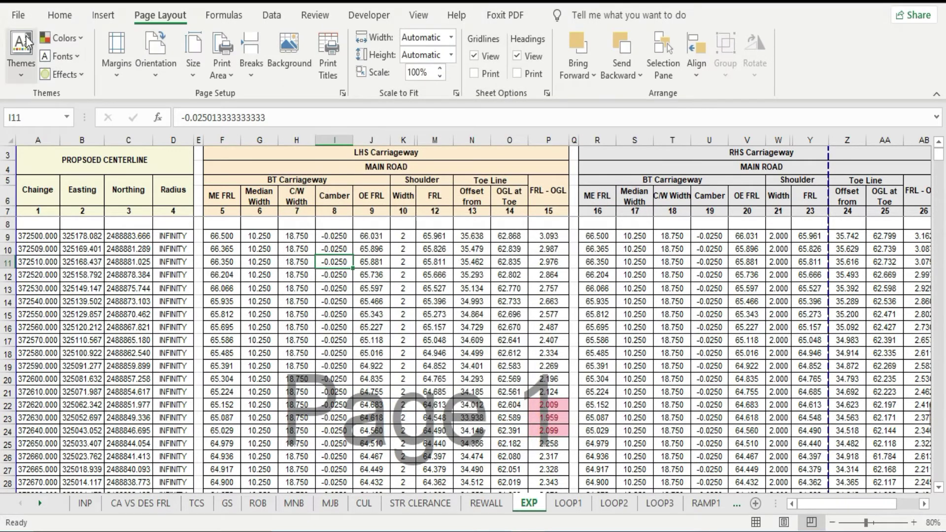
# - Page through the 90-page print preview, then return to the worksheet
pyautogui.click(20, 20)
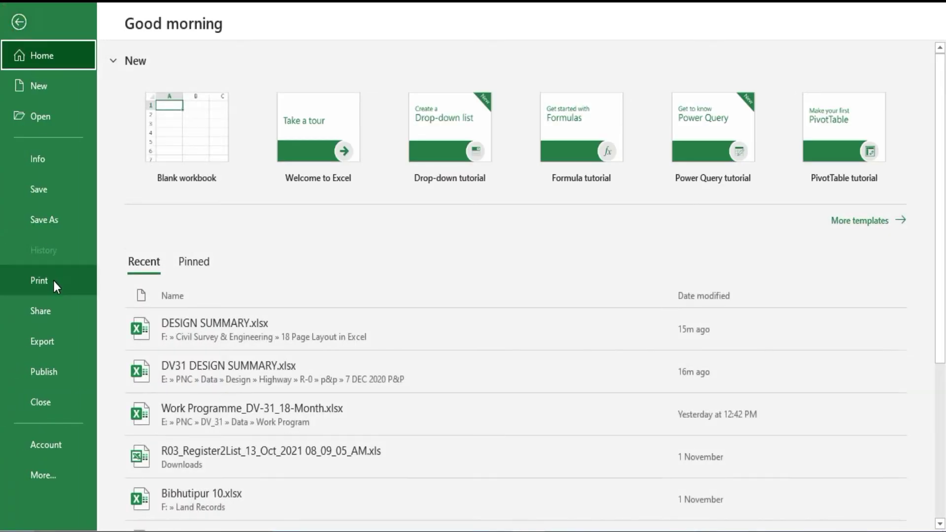
pyautogui.click(55, 281)
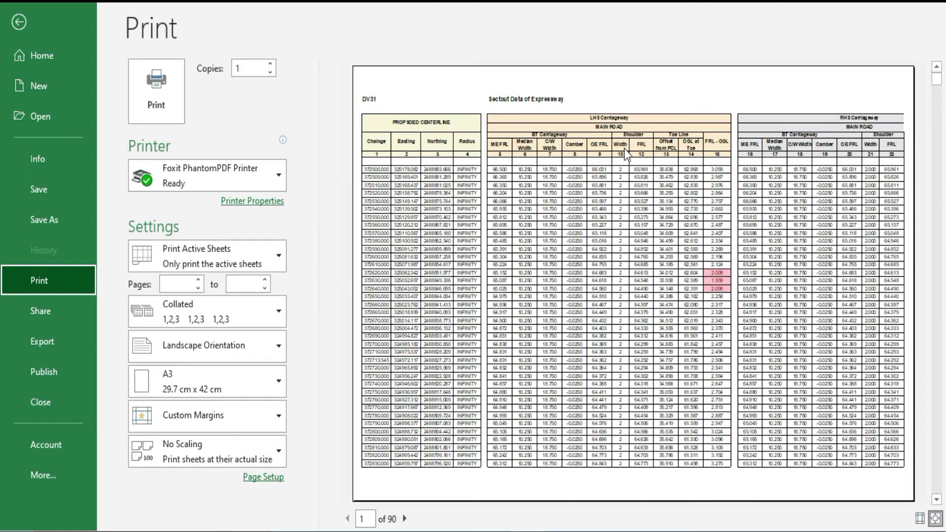
pyautogui.click(404, 519)
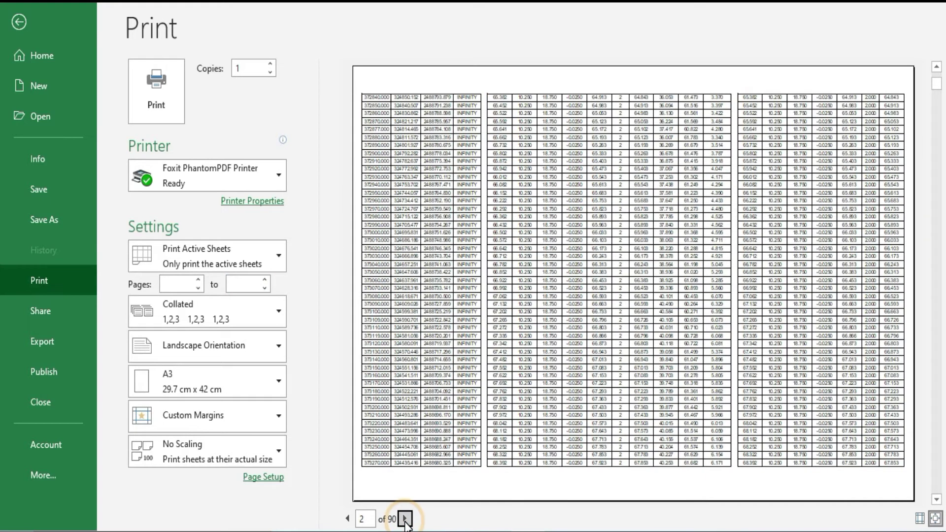
pyautogui.click(404, 518)
pyautogui.click(405, 518)
pyautogui.click(404, 518)
pyautogui.click(404, 518)
pyautogui.click(405, 518)
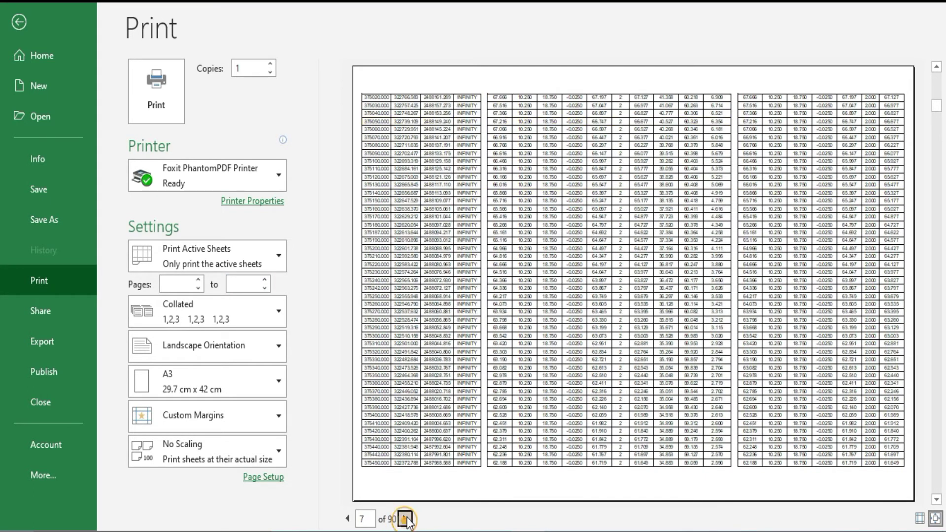
pyautogui.click(32, 25)
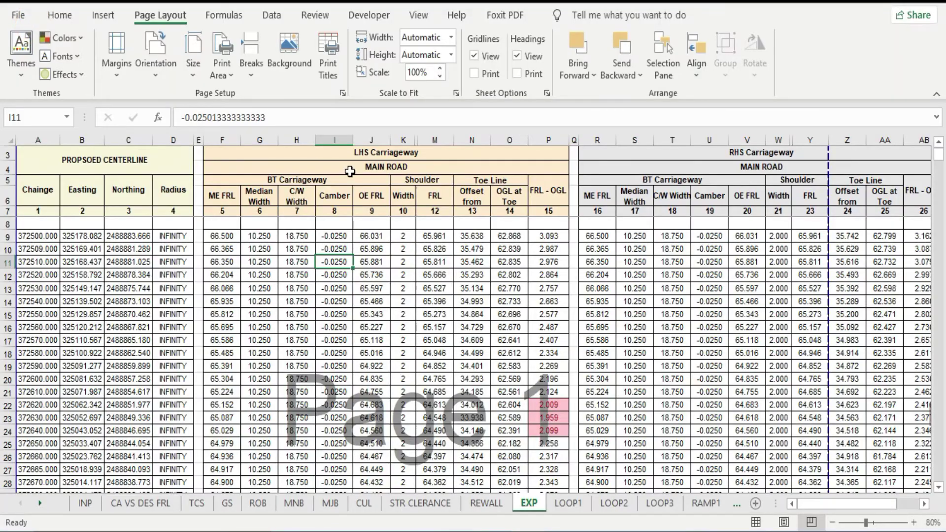
# - Set rows $3:$7 to repeat at the top of every printed page
pyautogui.click(323, 78)
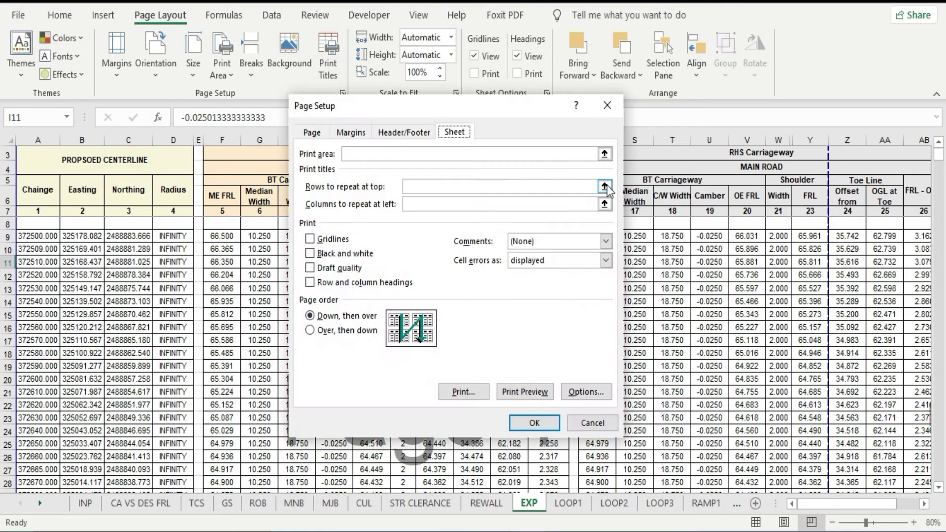
pyautogui.click(604, 186)
pyautogui.moveTo(10, 155); pyautogui.dragTo(15, 211)
pyautogui.click(15, 211)
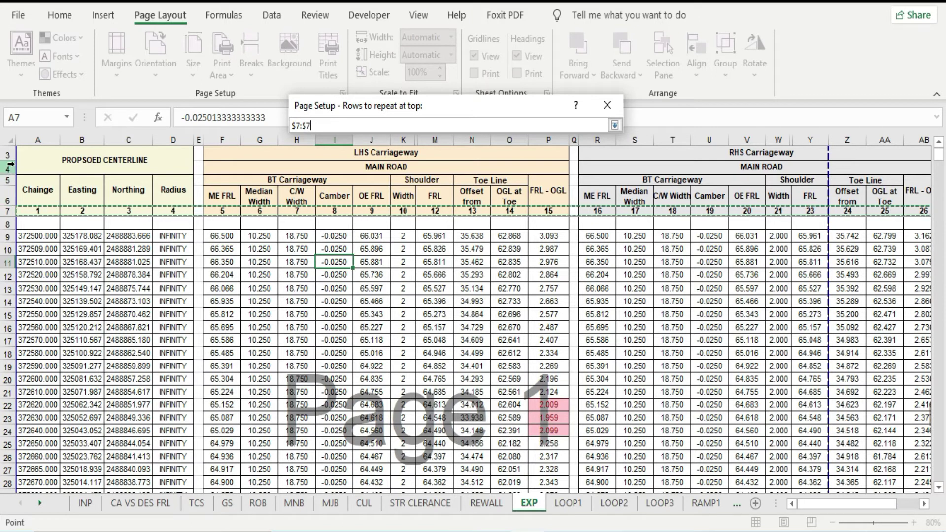
pyautogui.moveTo(10, 155); pyautogui.dragTo(11, 210)
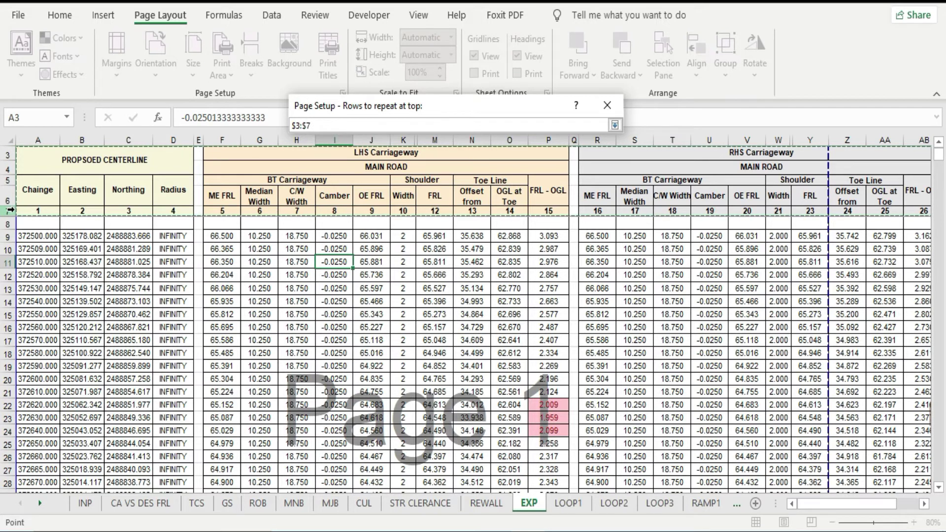
pyautogui.press('Return')
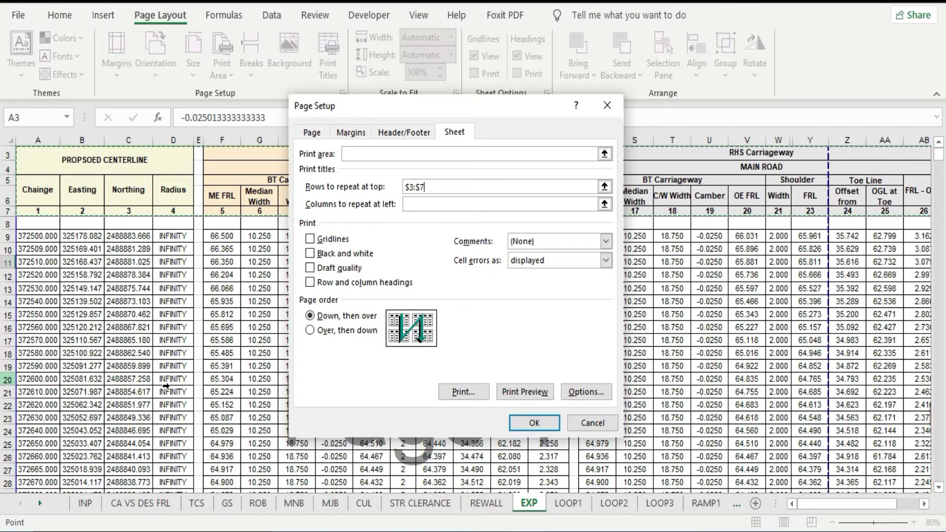
pyautogui.click(535, 423)
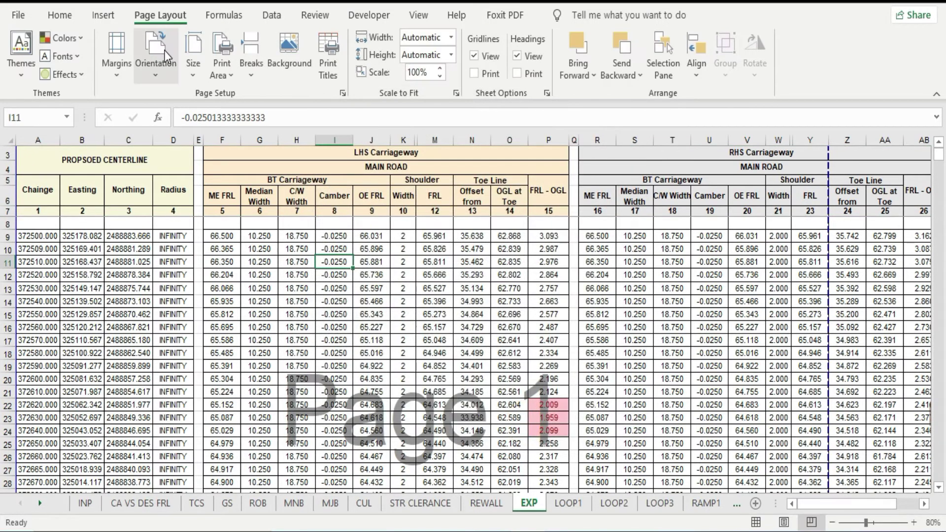
# - Page through the 100-page print preview to confirm headings repeat, then return
pyautogui.click(18, 15)
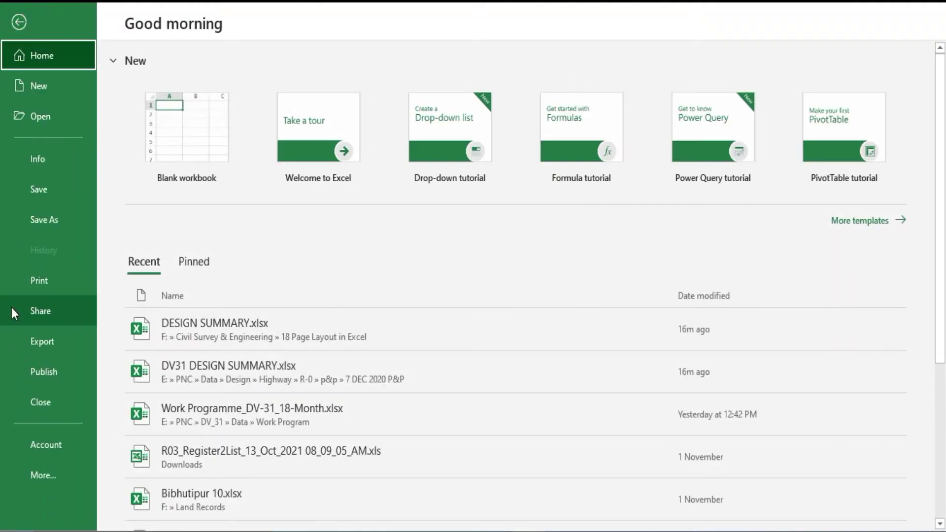
pyautogui.click(29, 284)
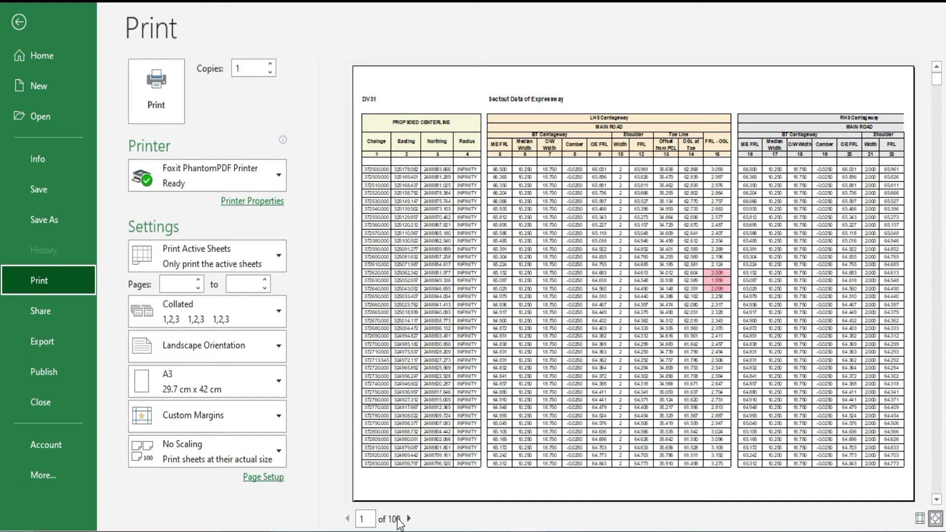
pyautogui.click(409, 518)
pyautogui.click(409, 518)
pyautogui.click(409, 519)
pyautogui.click(409, 519)
pyautogui.click(410, 519)
pyautogui.click(409, 519)
pyautogui.click(410, 518)
pyautogui.click(409, 518)
pyautogui.click(410, 519)
pyautogui.click(409, 518)
pyautogui.click(18, 22)
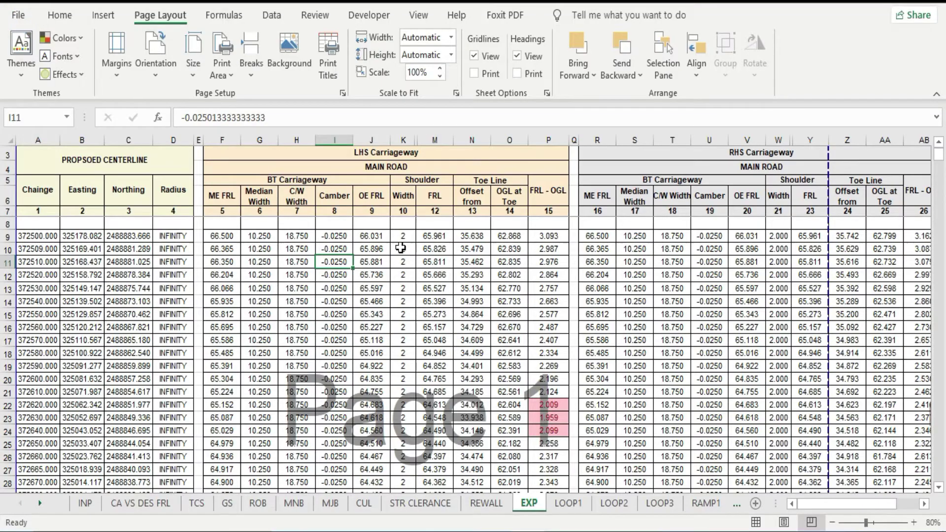
# - In Print Titles, set Columns to repeat at left to $A:$A
pyautogui.click(325, 74)
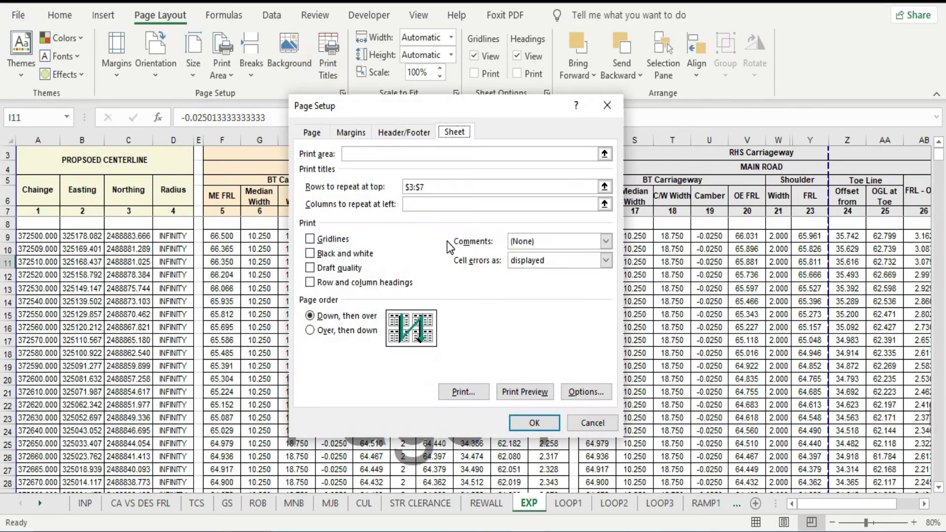
pyautogui.click(450, 204)
pyautogui.click(605, 207)
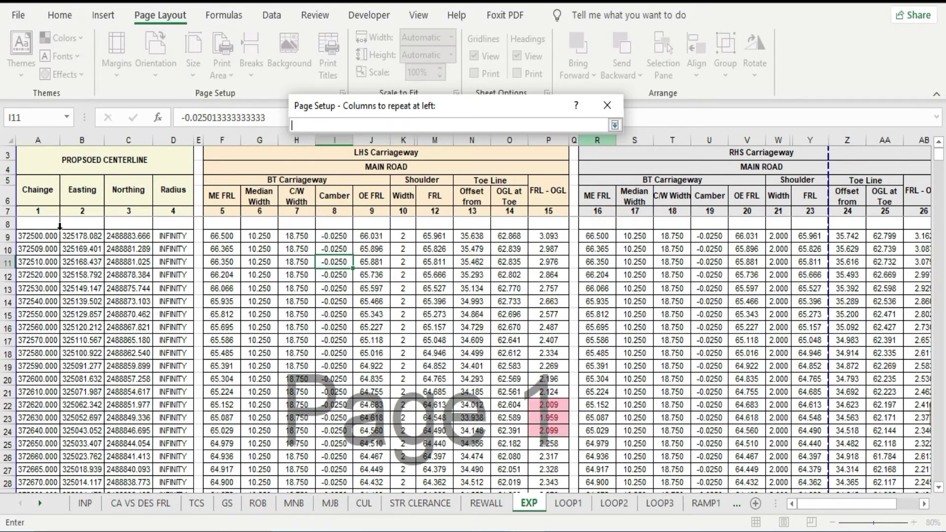
pyautogui.moveTo(36, 140); pyautogui.dragTo(172, 140)
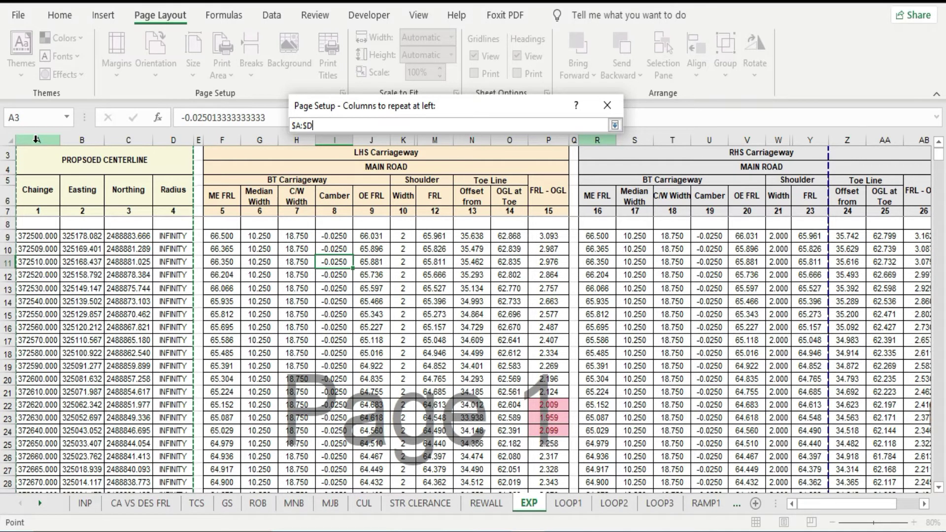
pyautogui.keyDown('ctrl'); pyautogui.click(36, 140); pyautogui.keyUp('ctrl')
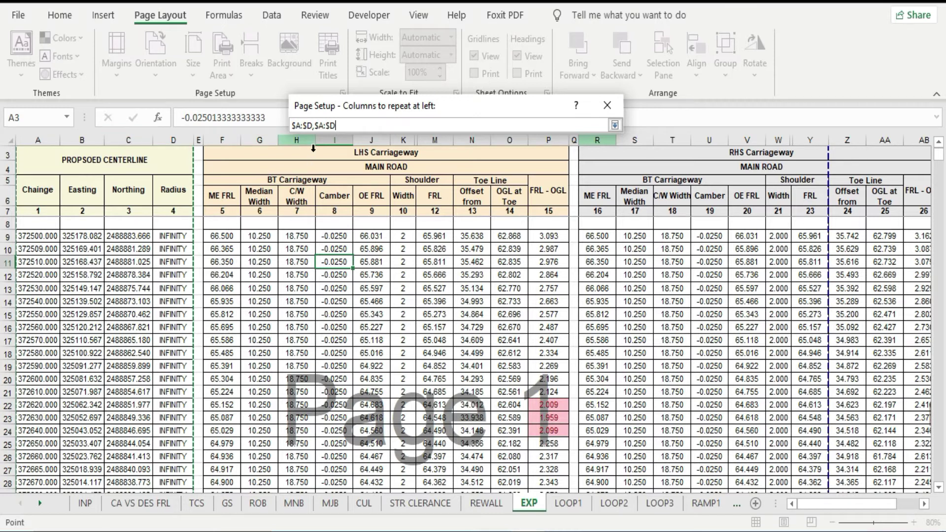
pyautogui.click(308, 125)
pyautogui.click(355, 125)
pyautogui.click(327, 126)
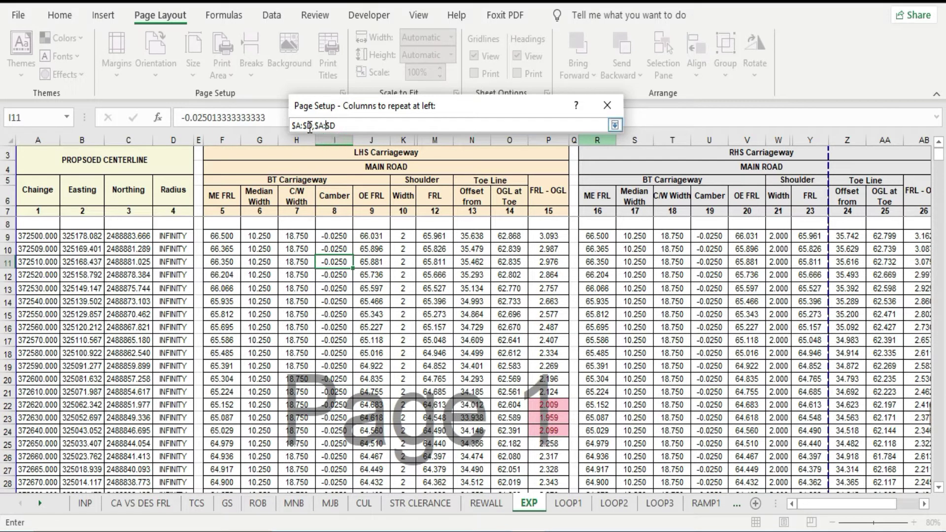
pyautogui.press('BackSpace')
pyautogui.write('A')
pyautogui.press('Return')
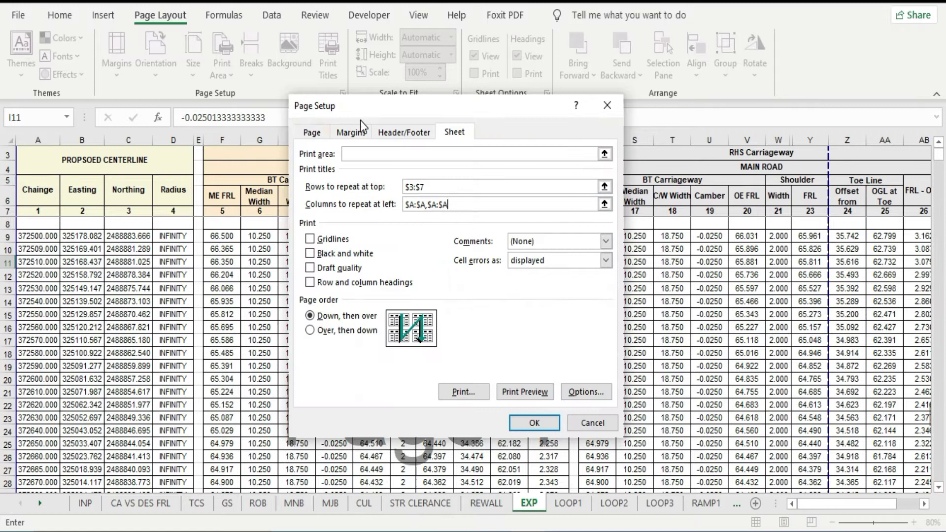
# - Clear the contiguous print titles warning and apply column A with rows 3 to 7
pyautogui.click(534, 423)
pyautogui.click(489, 306)
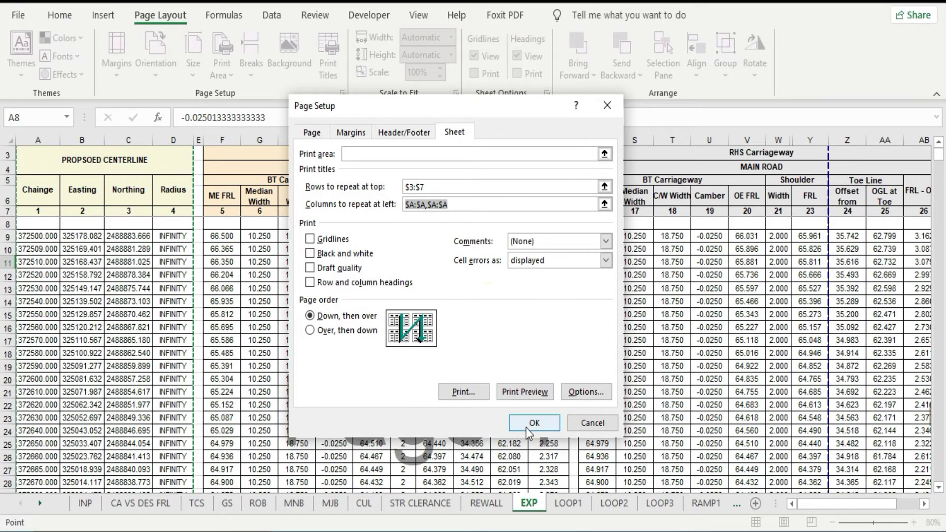
pyautogui.click(534, 423)
pyautogui.click(493, 306)
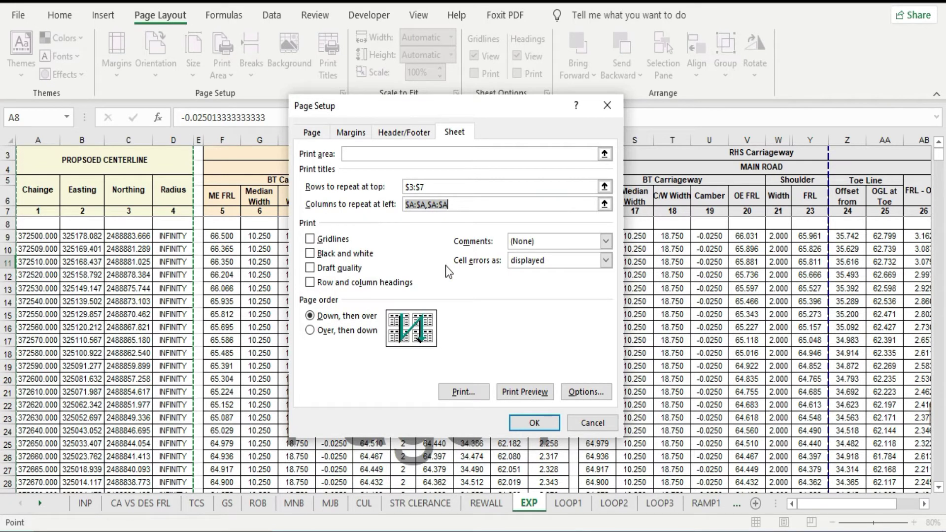
pyautogui.click(458, 204)
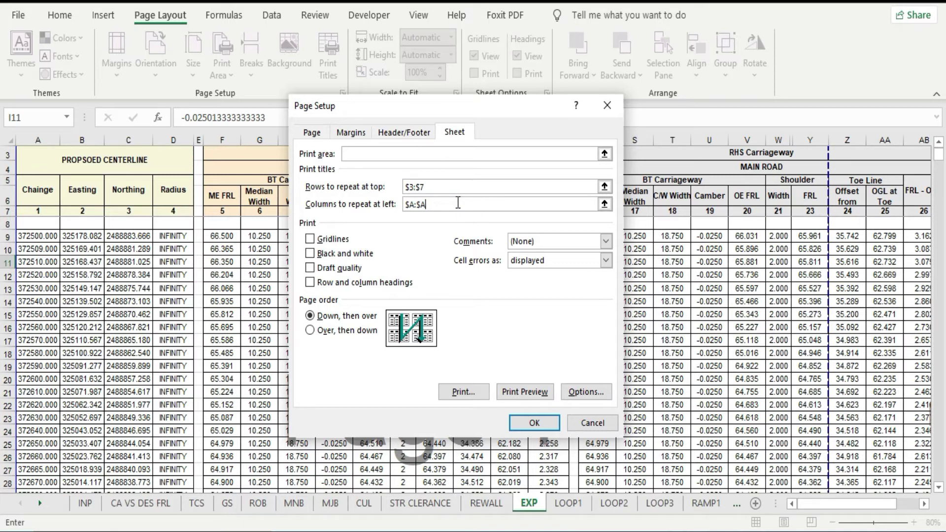
pyautogui.click(516, 420)
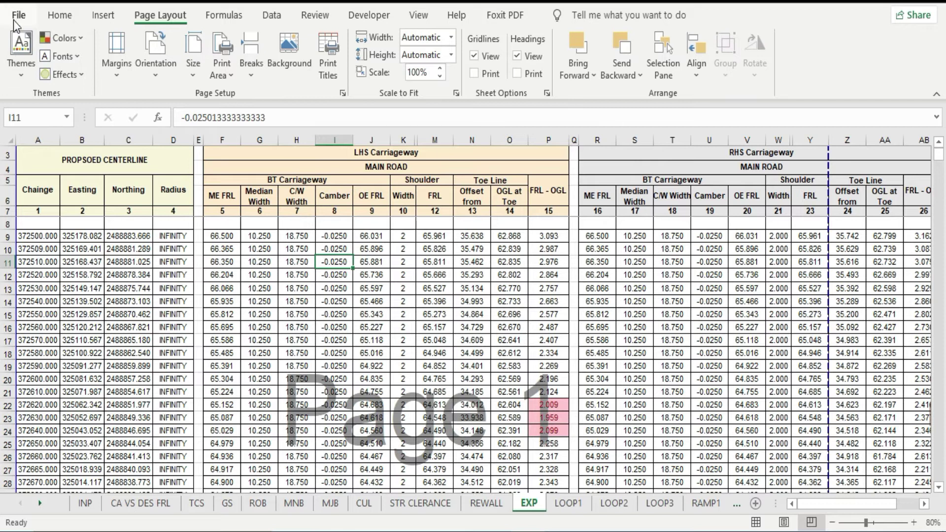
pyautogui.click(19, 16)
pyautogui.click(47, 280)
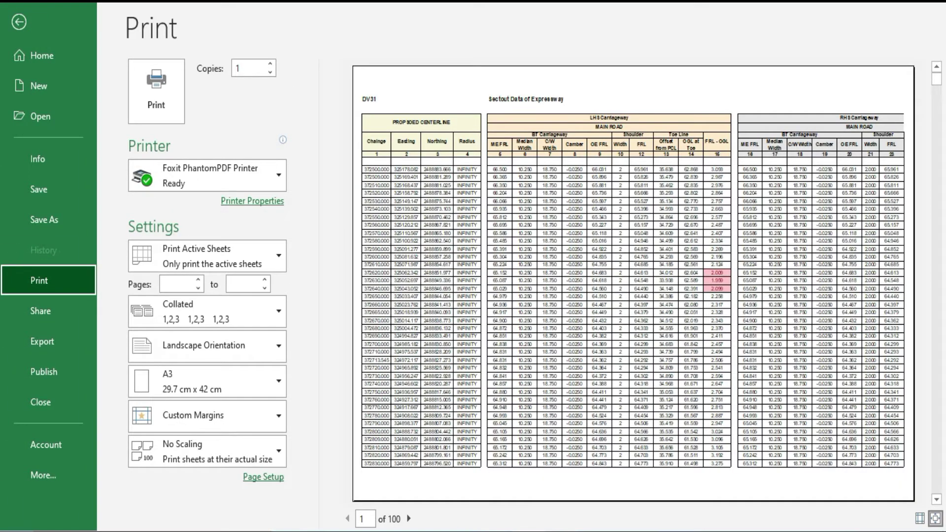
pyautogui.click(409, 519)
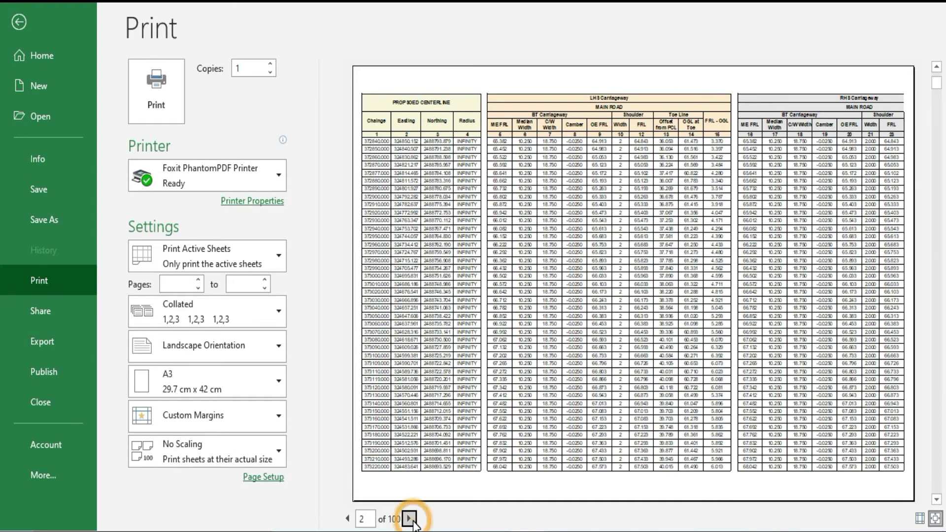
pyautogui.click(409, 519)
pyautogui.doubleClick(409, 519)
pyautogui.doubleClick(409, 518)
pyautogui.doubleClick(409, 519)
pyautogui.click(409, 519)
pyautogui.doubleClick(409, 519)
pyautogui.doubleClick(409, 519)
pyautogui.doubleClick(409, 519)
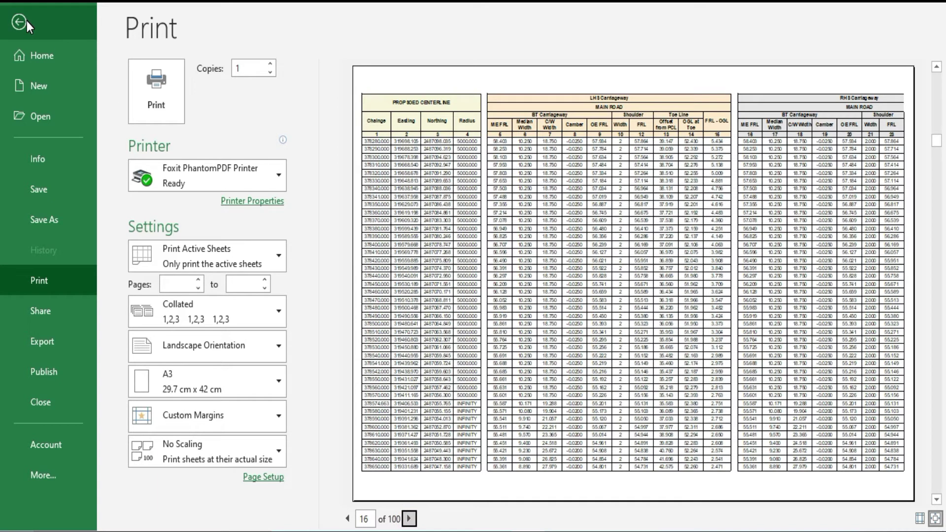
pyautogui.click(26, 21)
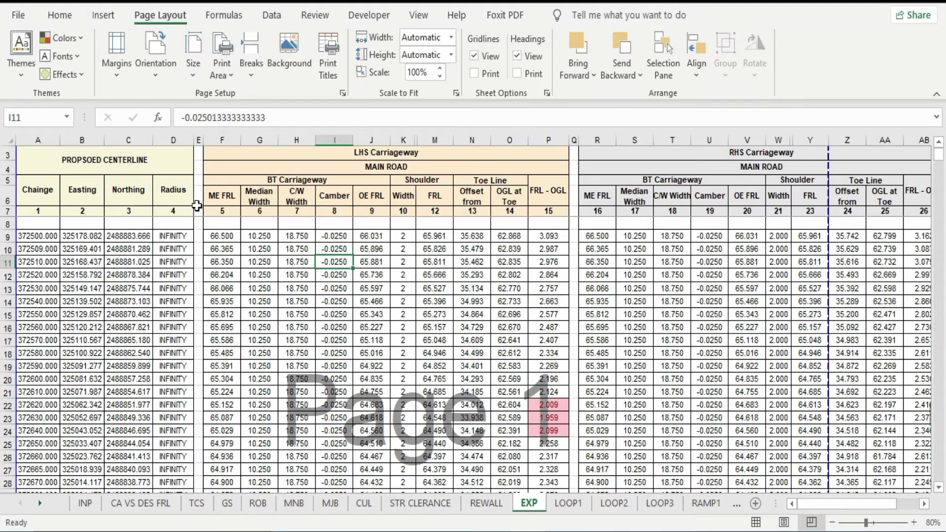
# - Empty the Columns to repeat at left field in Print Titles and apply it
pyautogui.click(328, 65)
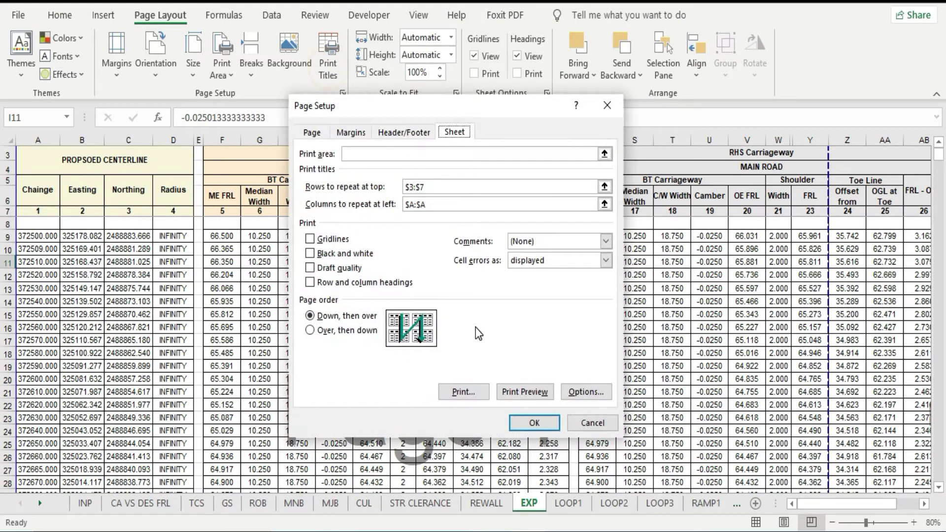
pyautogui.click(509, 206)
pyautogui.press('BackSpace')
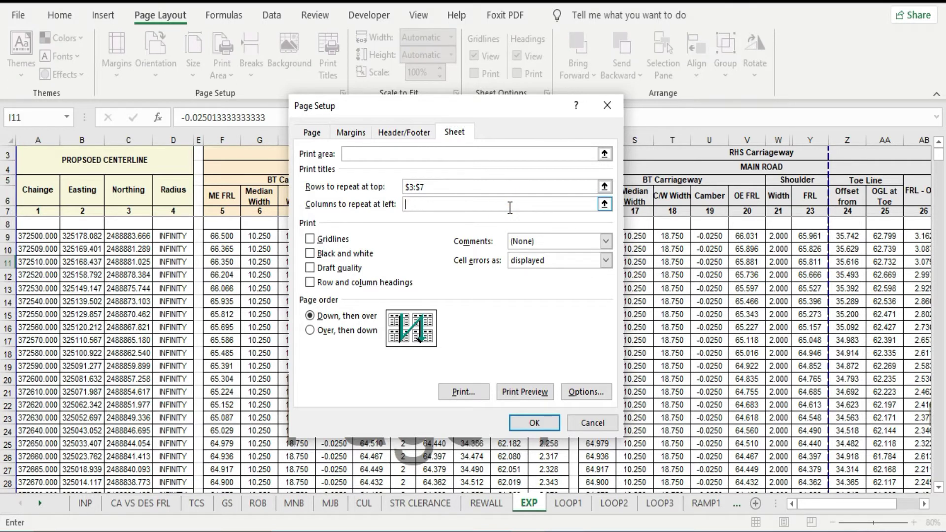
pyautogui.click(534, 423)
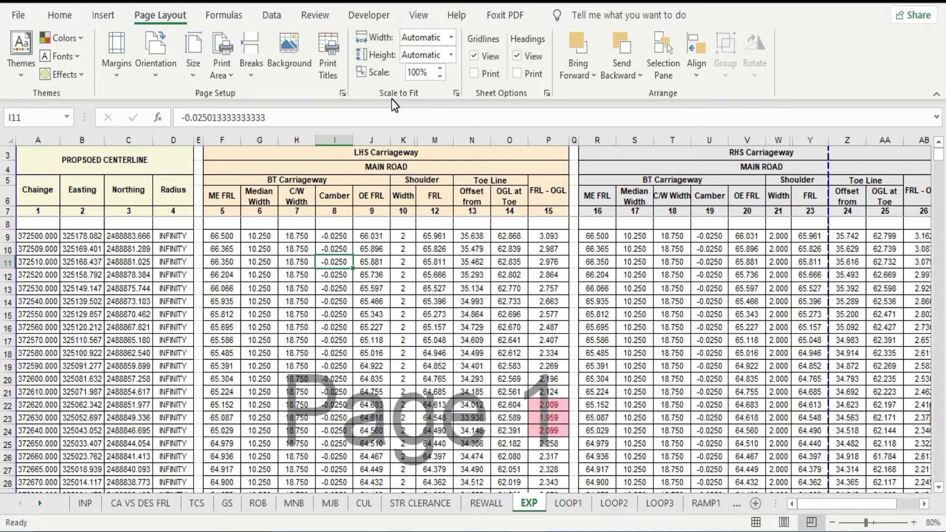
# - Check the EXP sheet's print preview, then return to the worksheet
pyautogui.click(19, 15)
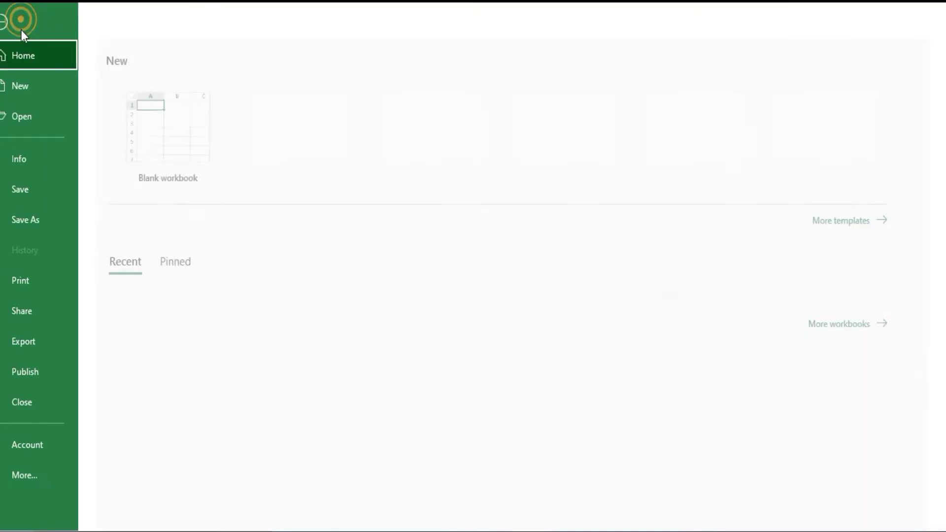
pyautogui.click(57, 279)
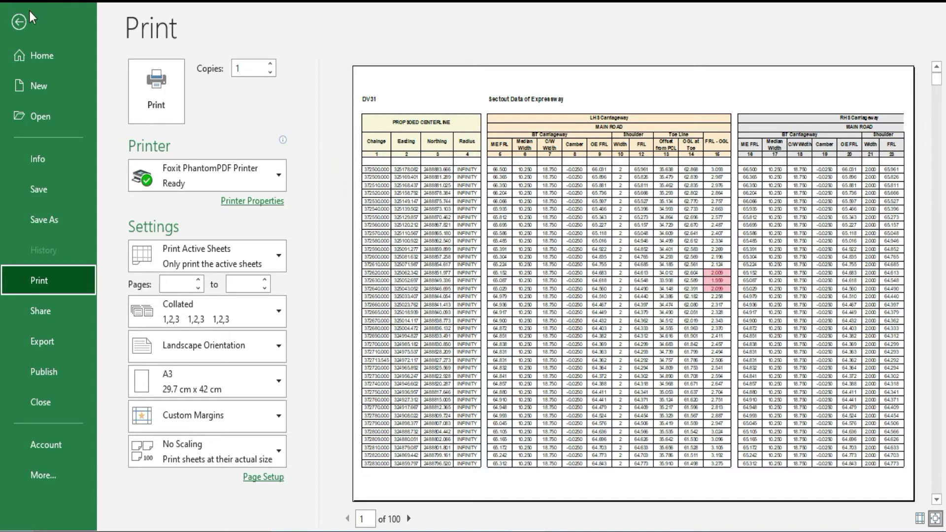
pyautogui.click(20, 20)
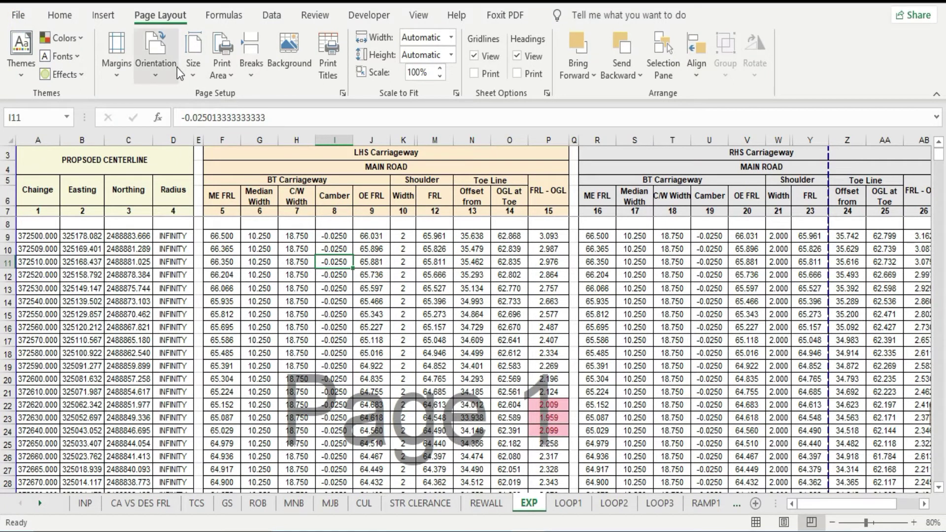
# - Set portrait orientation and confirm the preview drops to 66 pages
pyautogui.click(173, 64)
pyautogui.click(186, 111)
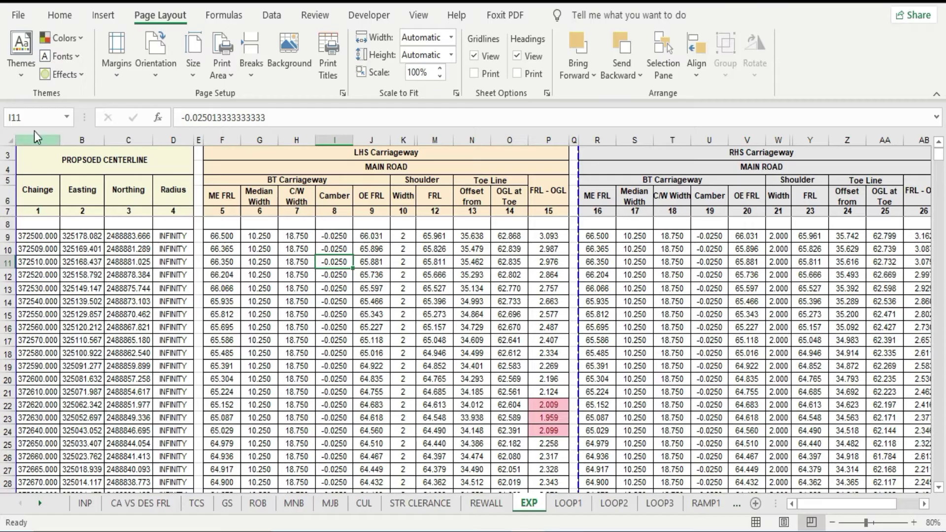
pyautogui.click(19, 23)
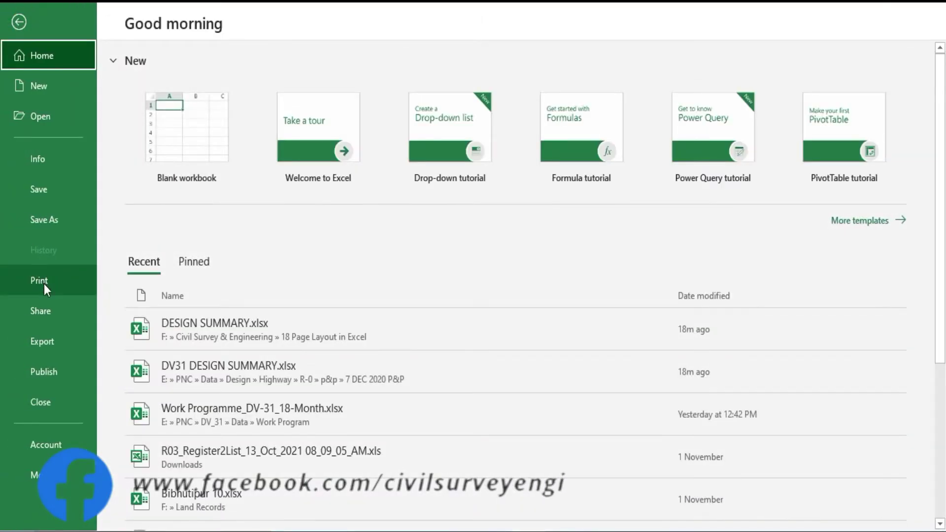
pyautogui.click(43, 285)
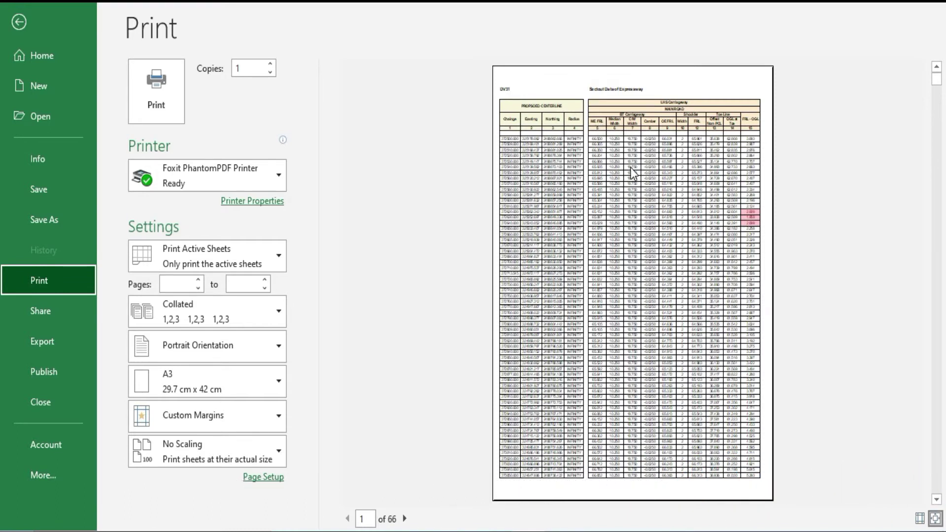
pyautogui.click(18, 22)
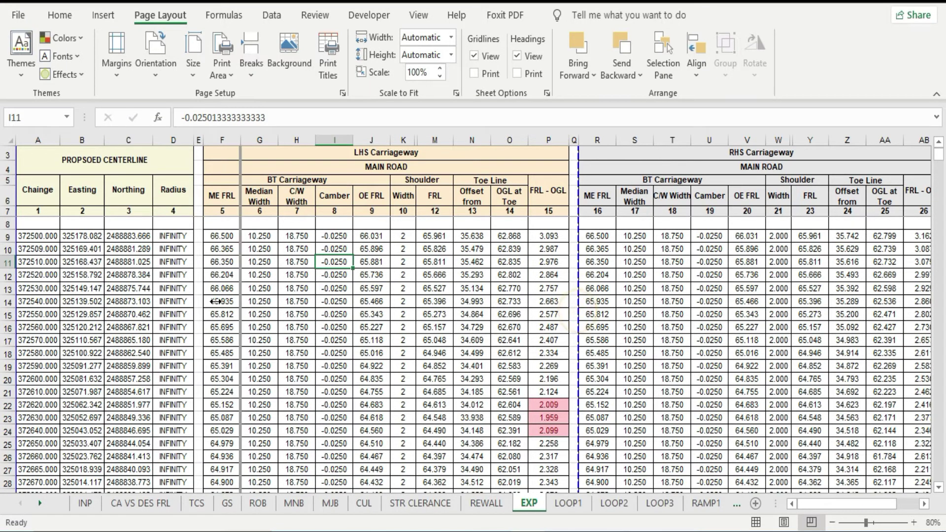
# - Drag the page break to between columns D and E, then clear the print area
pyautogui.moveTo(577, 311); pyautogui.dragTo(193, 285)
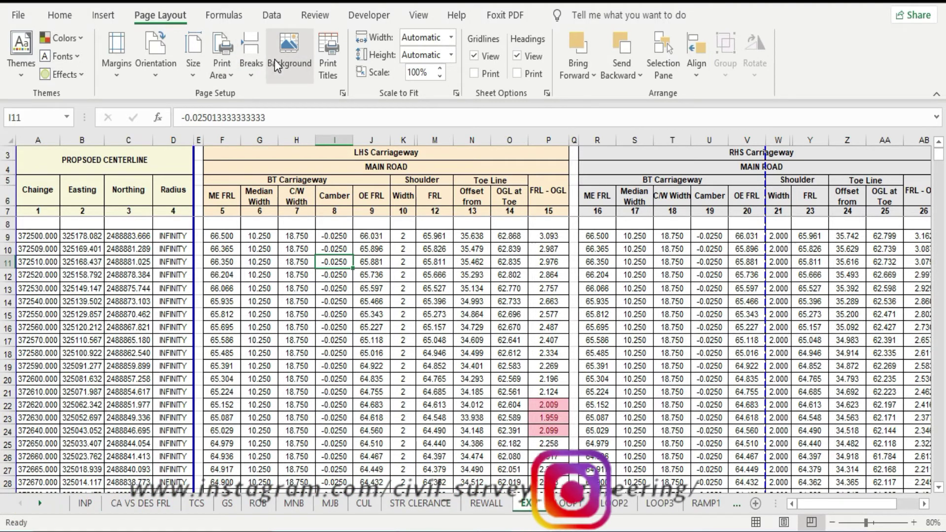
pyautogui.click(220, 61)
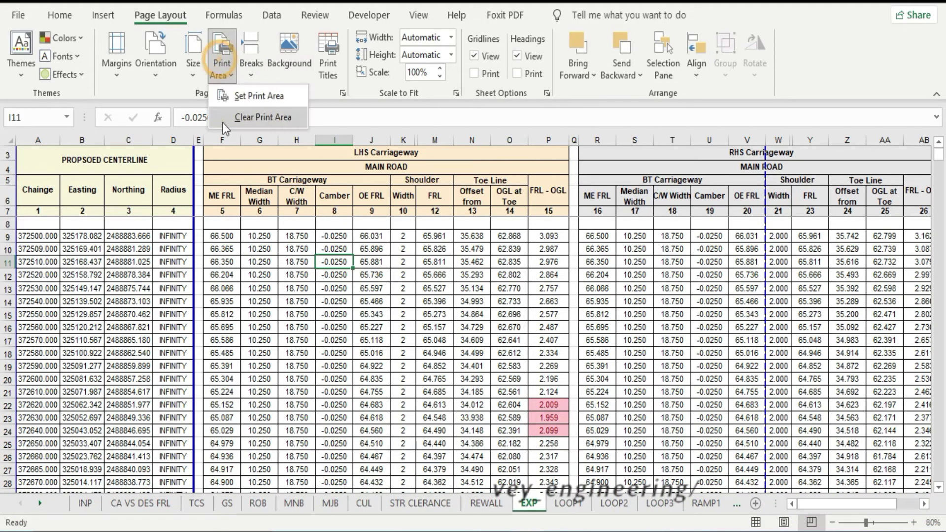
pyautogui.click(259, 117)
# - Remove the manual page break at column E
pyautogui.click(198, 140)
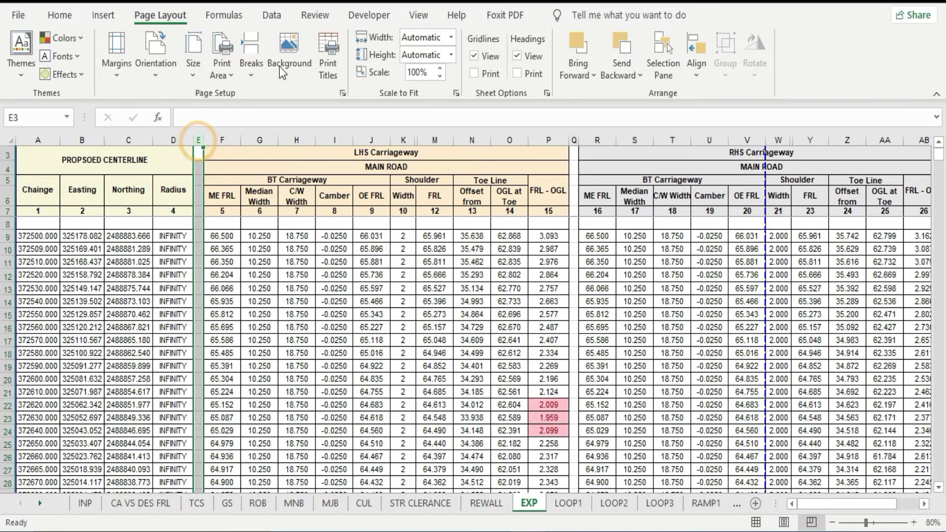
pyautogui.click(251, 54)
pyautogui.click(282, 117)
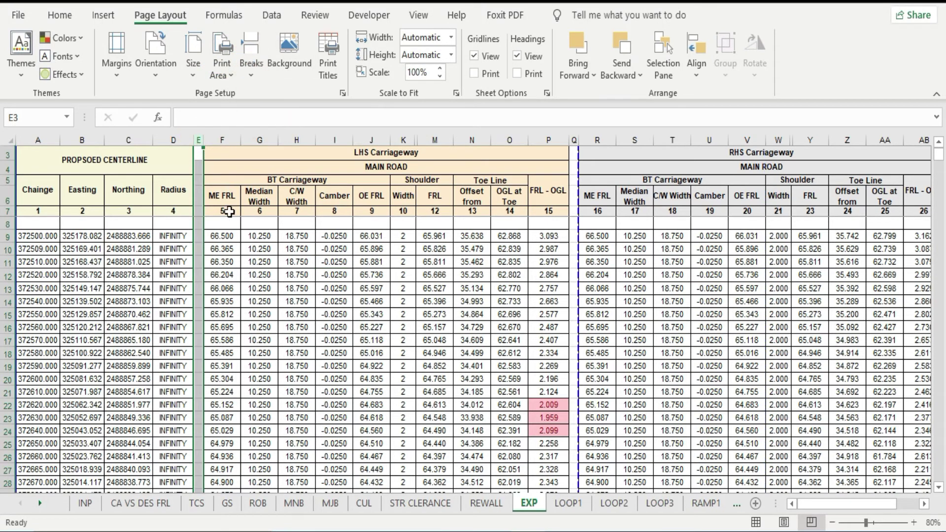
pyautogui.click(335, 262)
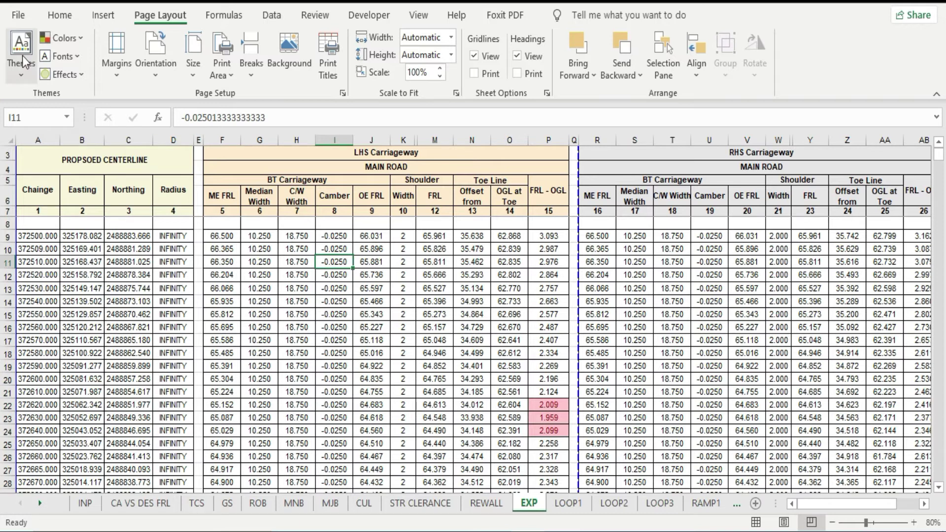
# - Raise the print scale to 315% with the spinner and check the print preview
pyautogui.click(439, 68)
pyautogui.click(438, 68)
pyautogui.click(439, 69)
pyautogui.click(439, 69)
pyautogui.click(438, 69)
pyautogui.click(439, 69)
pyautogui.click(439, 69)
pyautogui.click(438, 68)
pyautogui.click(439, 69)
pyautogui.click(439, 69)
pyautogui.click(439, 69)
pyautogui.click(439, 68)
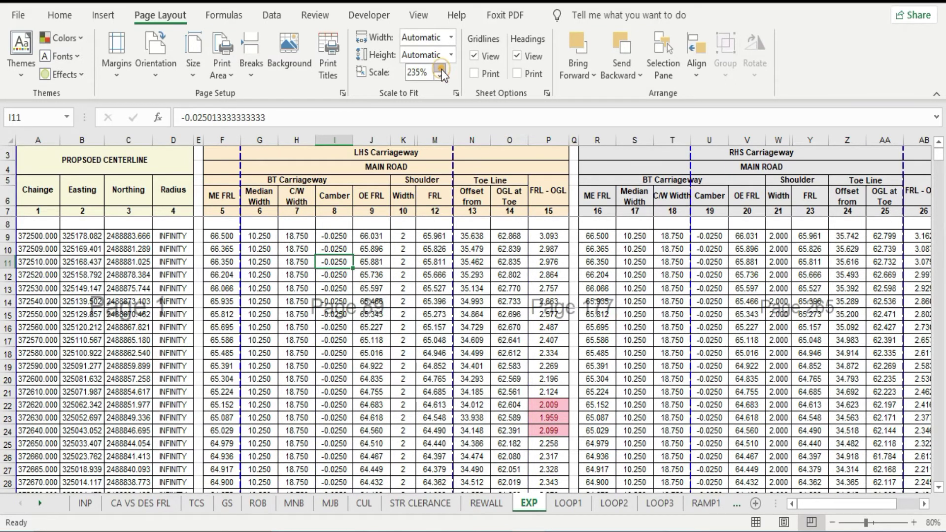
pyautogui.click(439, 69)
pyautogui.click(439, 68)
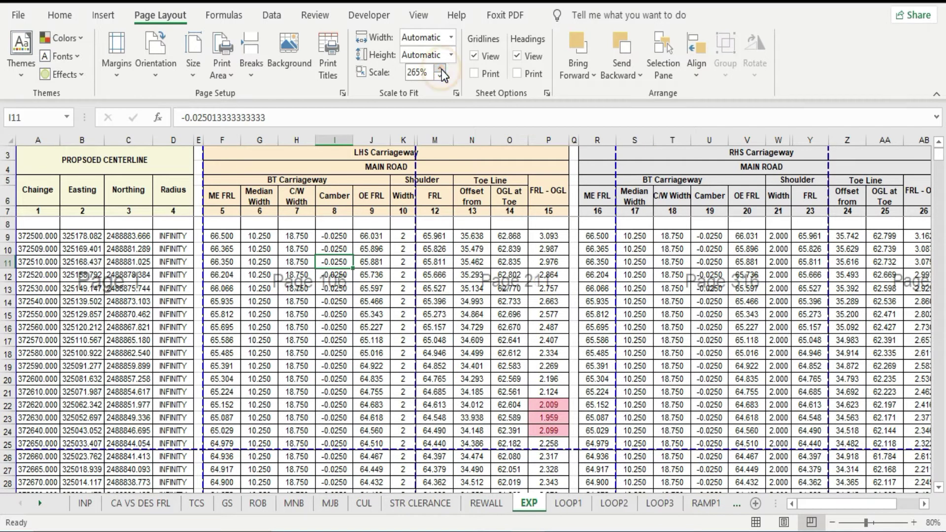
pyautogui.click(440, 69)
pyautogui.click(440, 70)
pyautogui.click(440, 69)
pyautogui.click(440, 69)
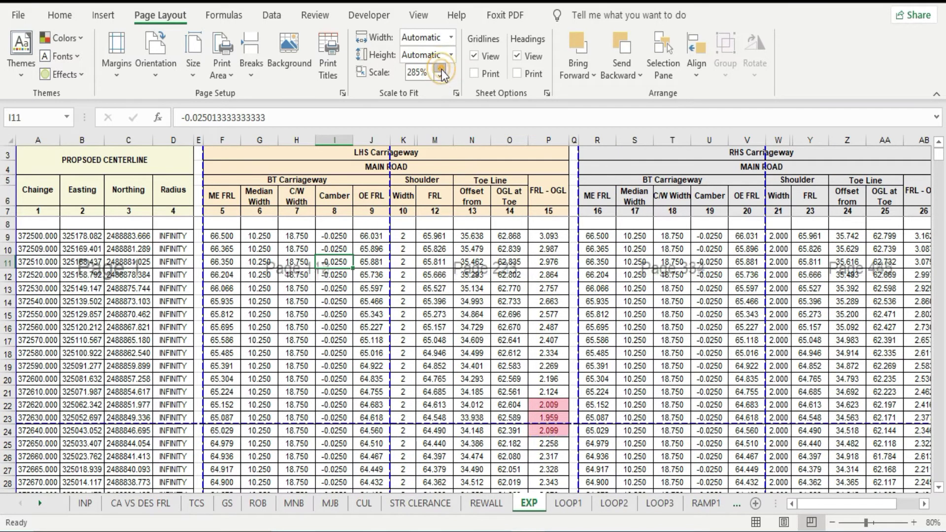
pyautogui.click(439, 70)
pyautogui.click(440, 69)
pyautogui.click(440, 69)
pyautogui.click(440, 69)
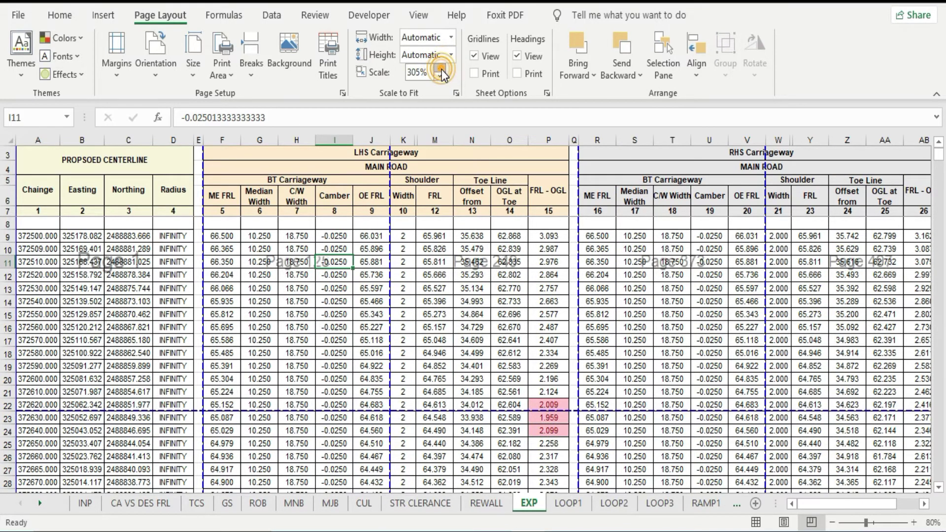
pyautogui.click(440, 70)
pyautogui.click(440, 69)
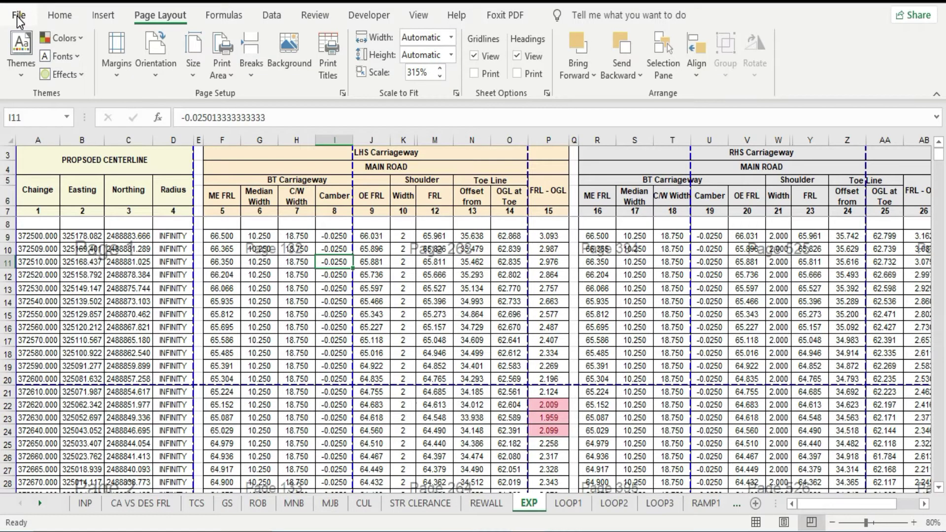
pyautogui.click(18, 16)
pyautogui.click(44, 281)
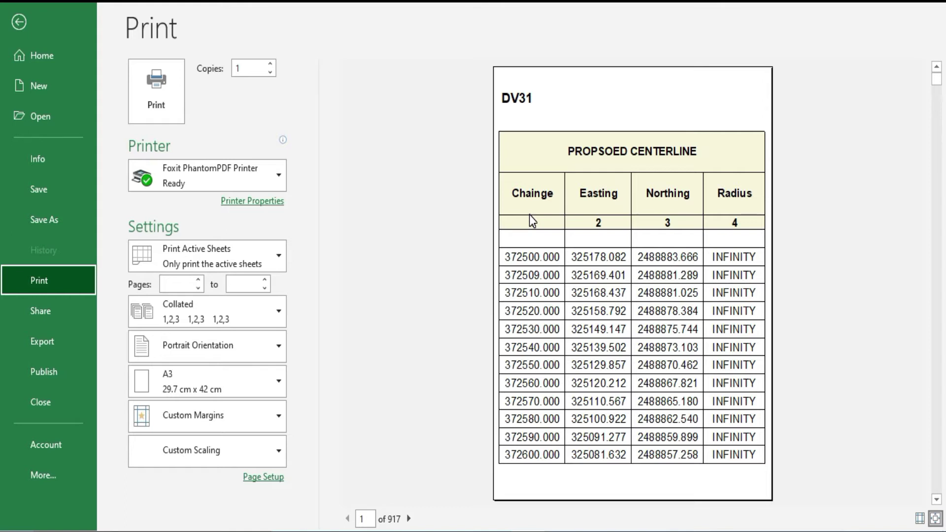
pyautogui.click(20, 21)
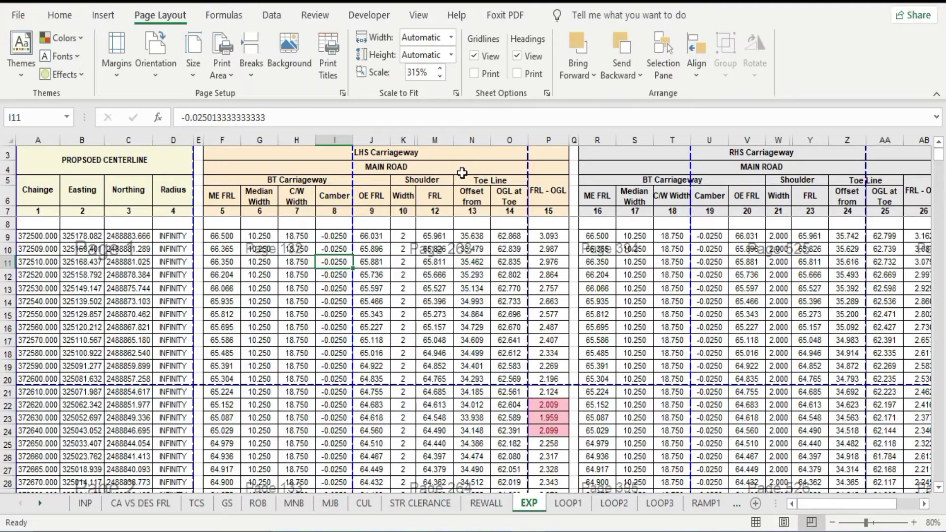
# - Set the print scale to 100%, then drag the first page's break out to column AH
pyautogui.click(431, 74)
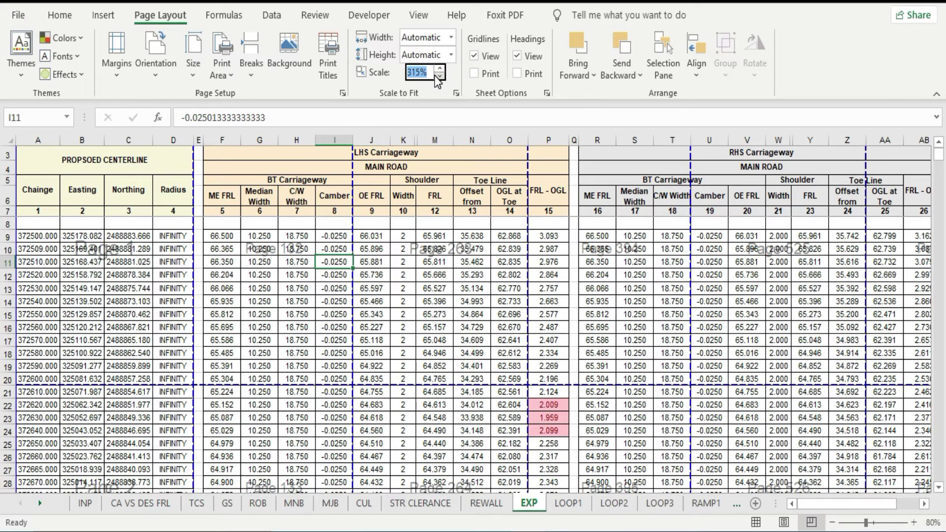
pyautogui.write('10')
pyautogui.press('Return')
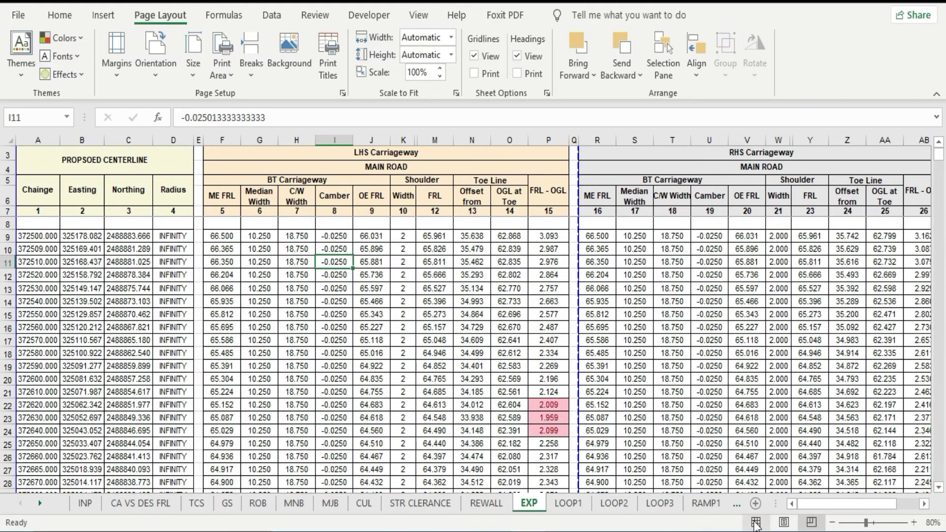
pyautogui.moveTo(817, 503); pyautogui.dragTo(848, 506)
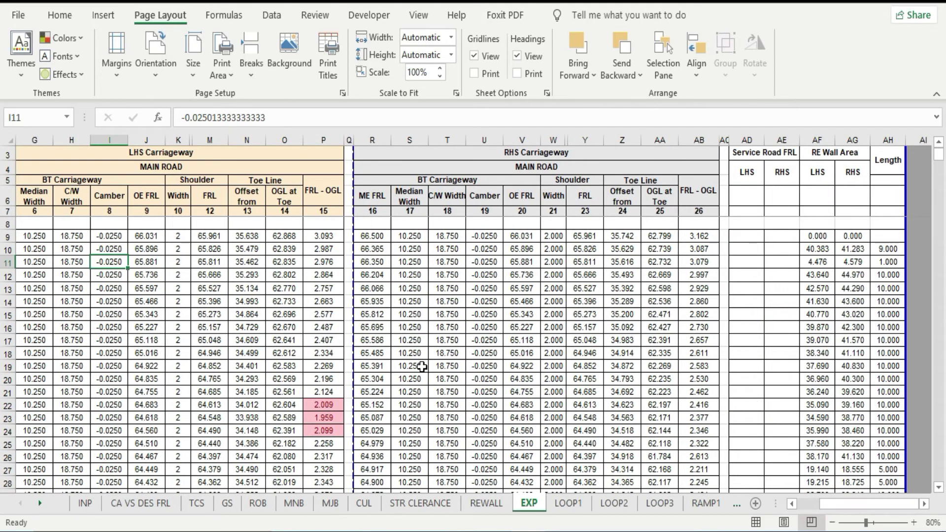
pyautogui.moveTo(355, 340); pyautogui.dragTo(721, 352)
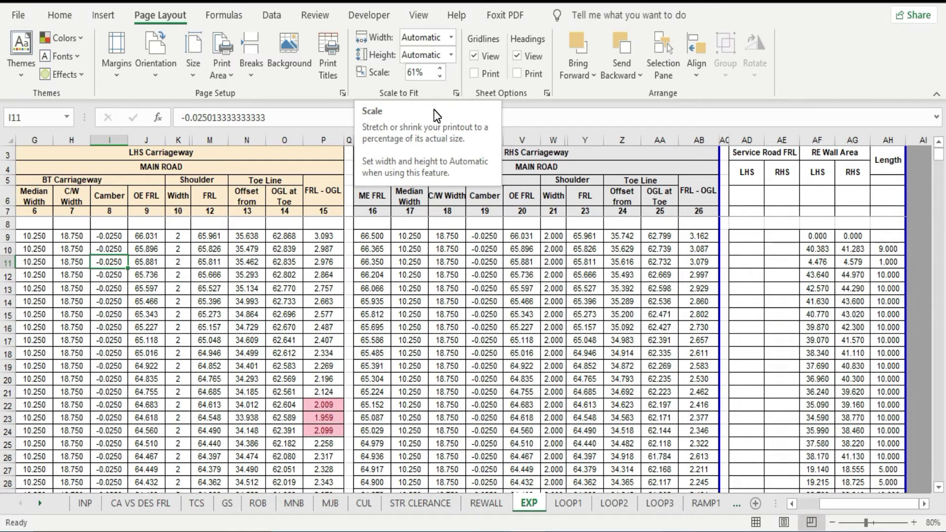
pyautogui.moveTo(717, 311); pyautogui.dragTo(909, 320)
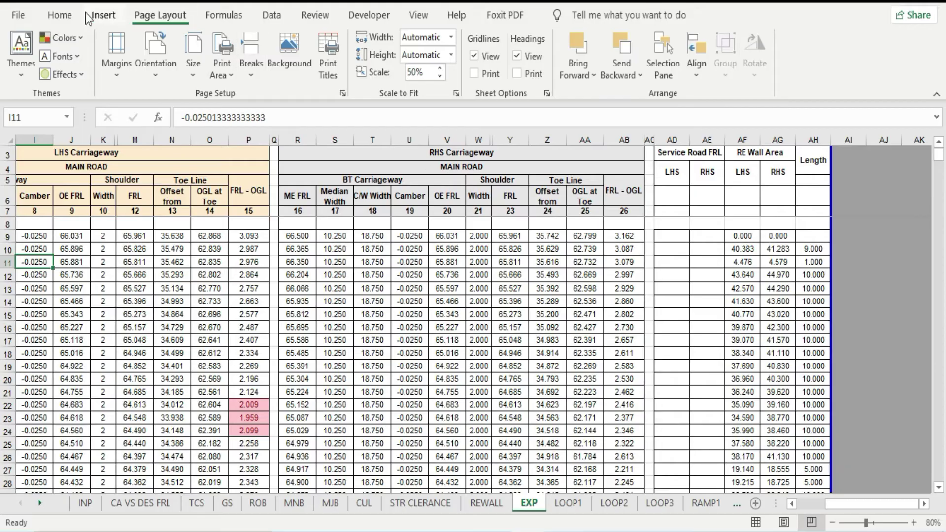
pyautogui.click(20, 16)
pyautogui.click(42, 288)
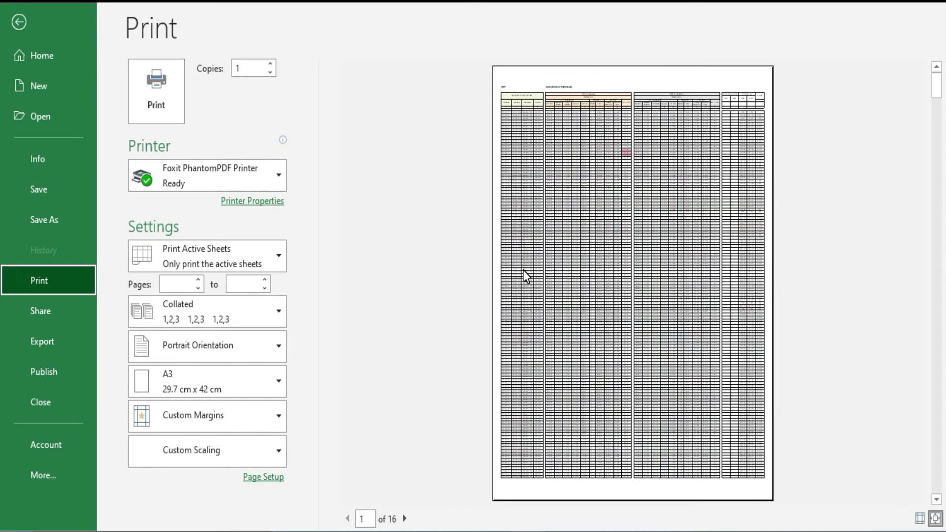
pyautogui.click(609, 258)
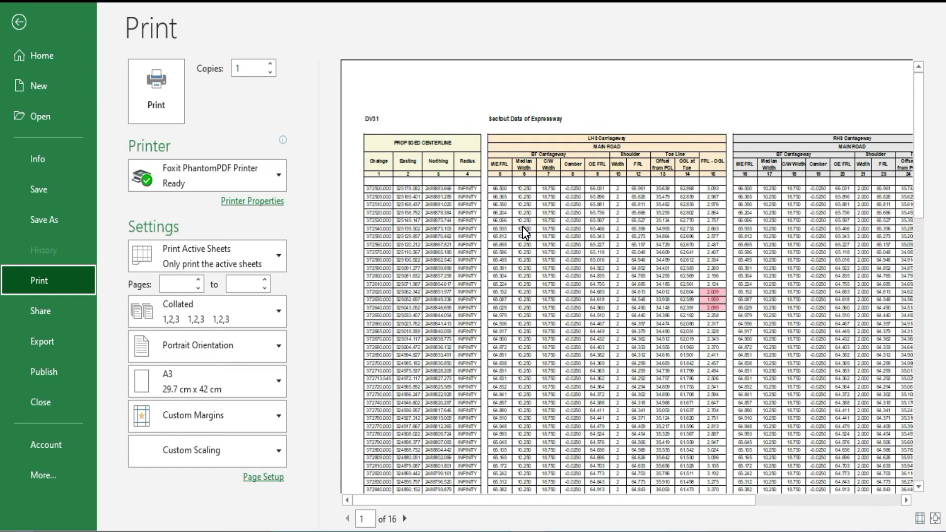
pyautogui.click(525, 214)
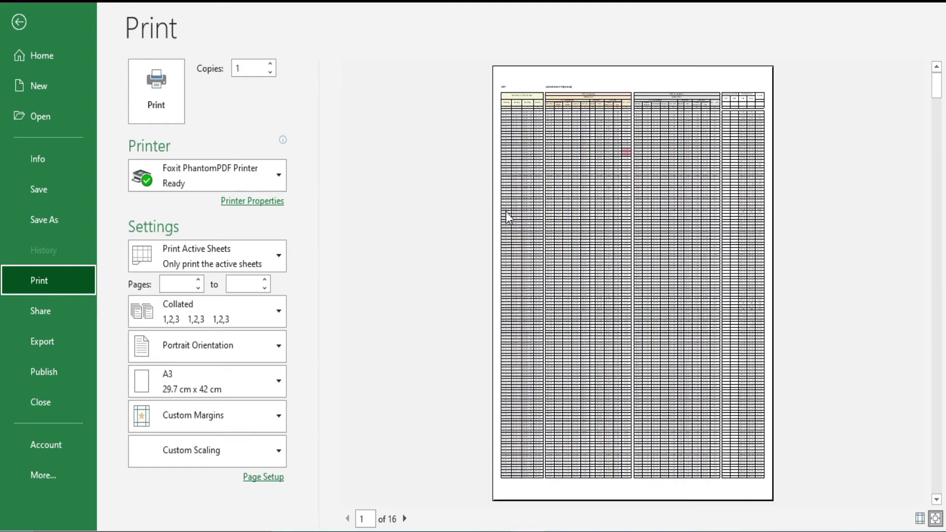
pyautogui.click(17, 22)
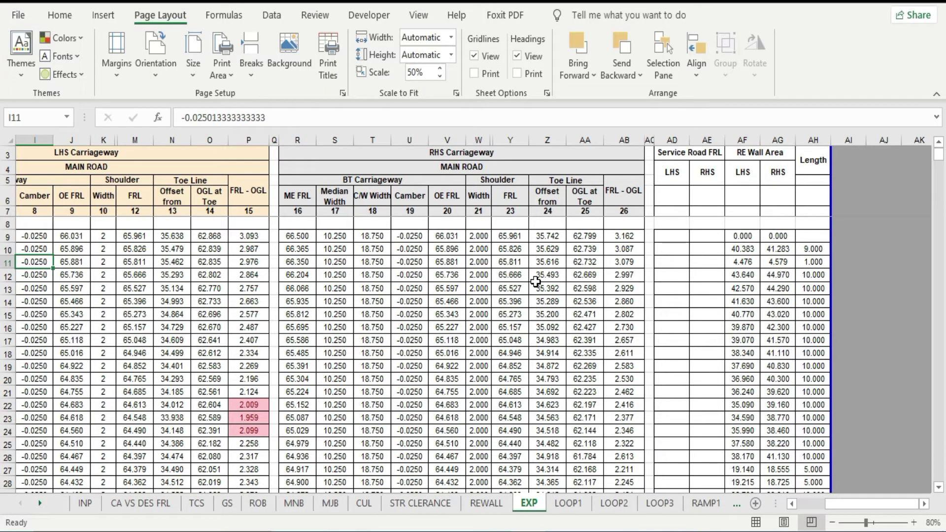
# - Enter 100 in the Scale to Fit scale box and scroll down the page break preview
pyautogui.click(422, 73)
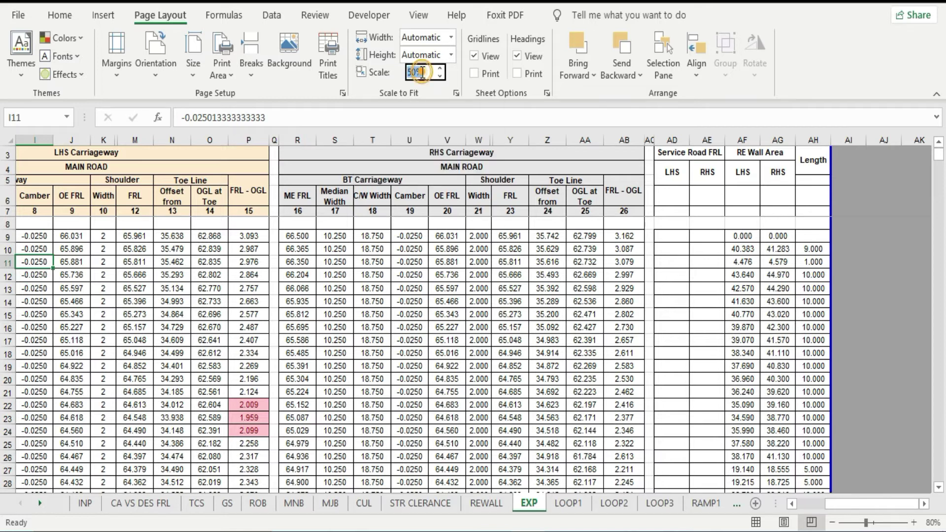
pyautogui.write('10')
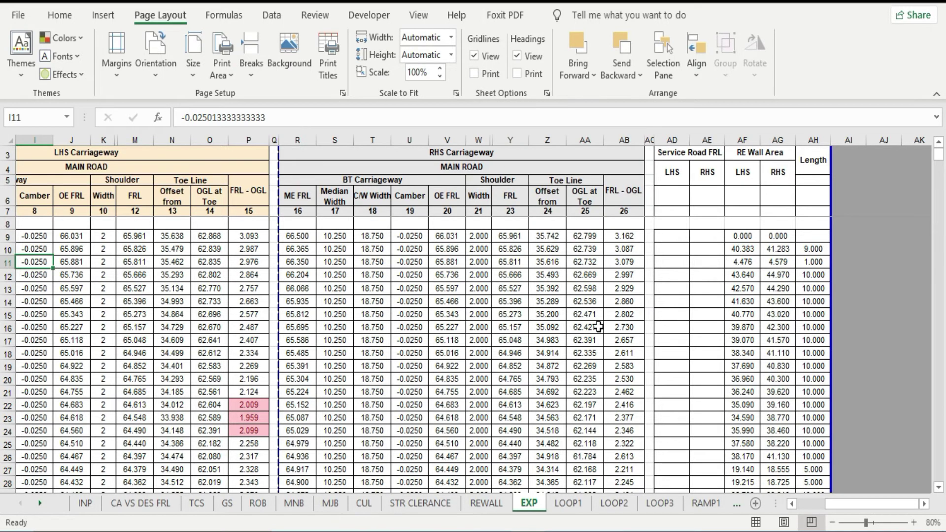
pyautogui.scroll(-6, 599, 329)
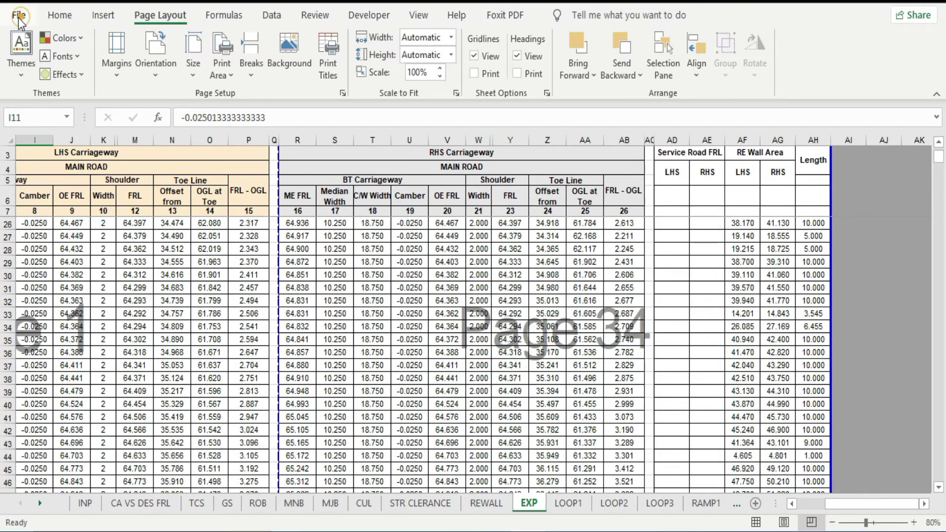
pyautogui.click(19, 15)
# - Create a new blank workbook and select the range C4:L20
pyautogui.click(207, 148)
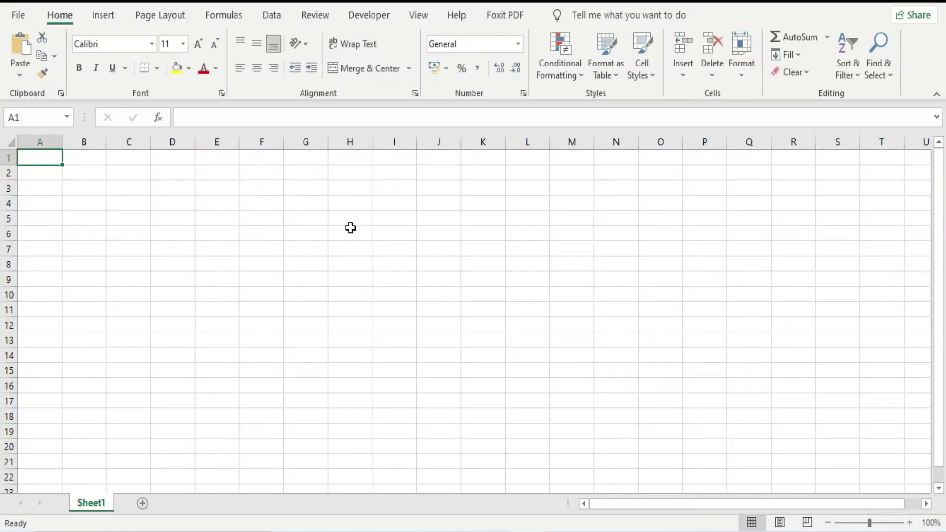
pyautogui.click(230, 237)
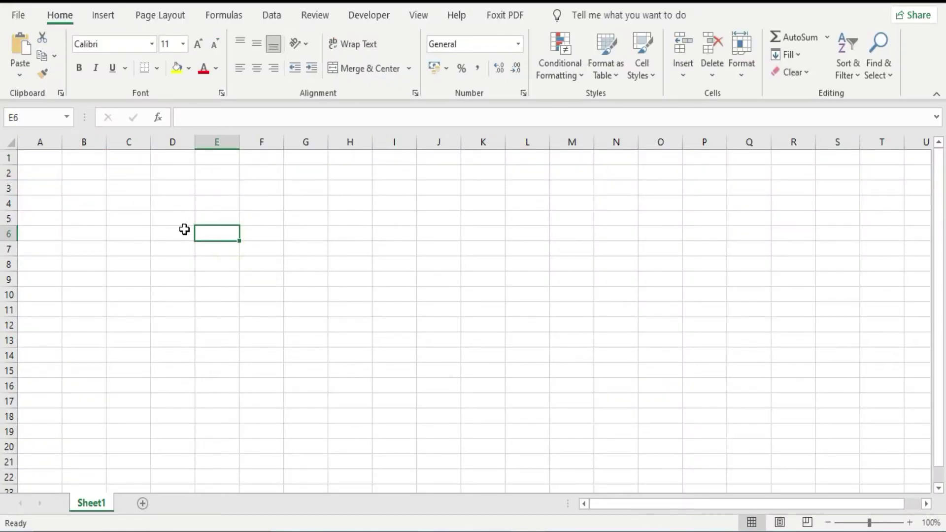
pyautogui.moveTo(110, 206); pyautogui.dragTo(501, 418)
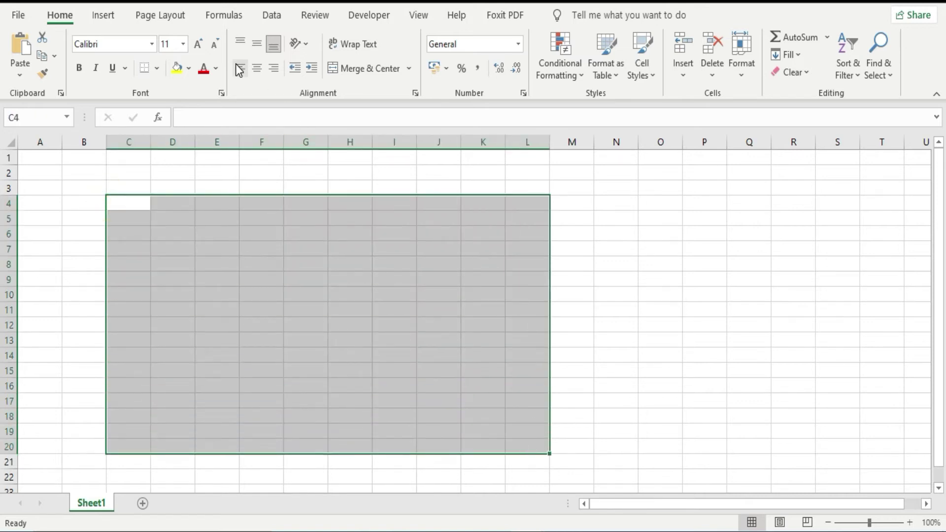
# - Apply All Borders to C4:L20
pyautogui.click(157, 68)
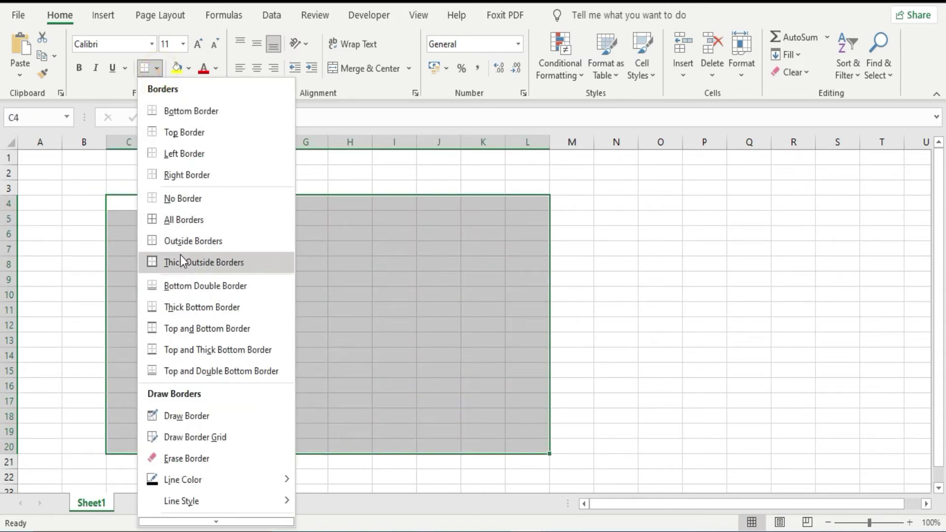
pyautogui.click(181, 222)
pyautogui.click(251, 264)
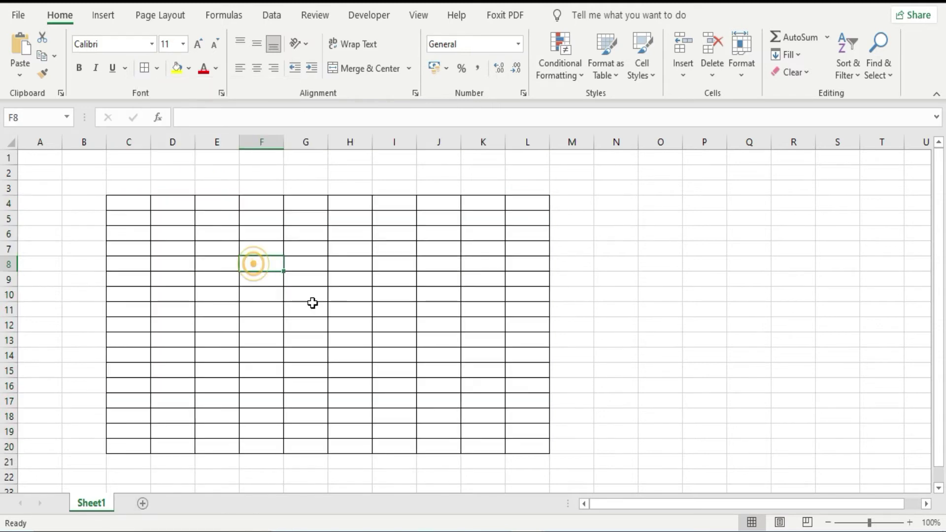
pyautogui.click(15, 22)
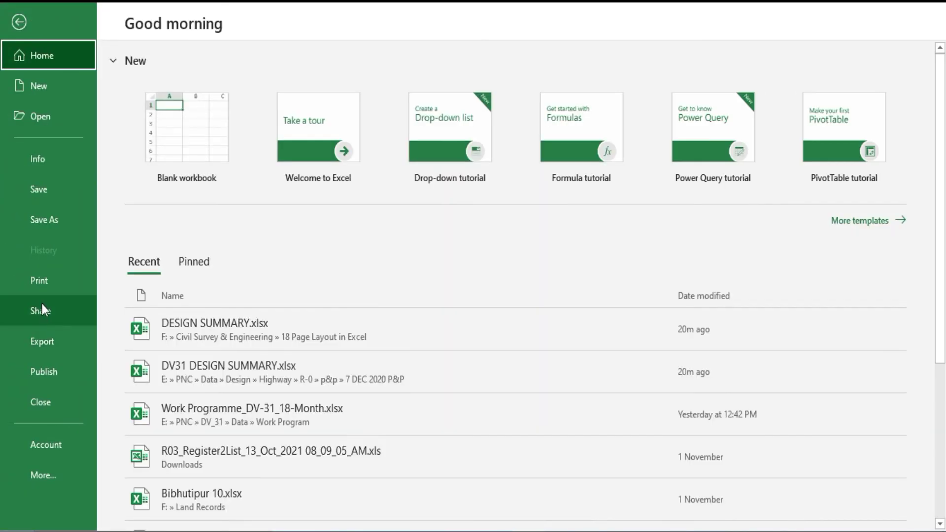
# - Preview the bordered C4:L20 table on page 1 of 2, then return and select cells in columns N to O
pyautogui.click(42, 282)
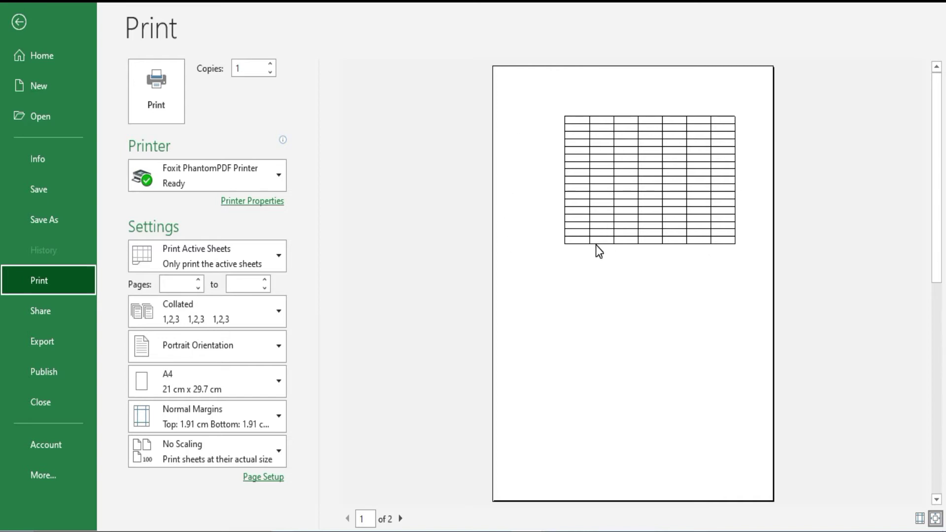
pyautogui.click(18, 22)
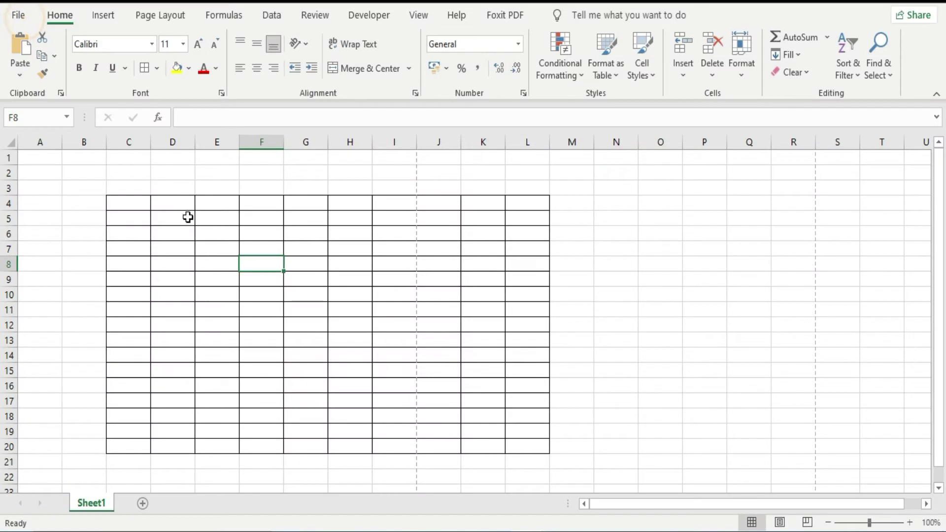
pyautogui.moveTo(602, 203); pyautogui.dragTo(680, 420)
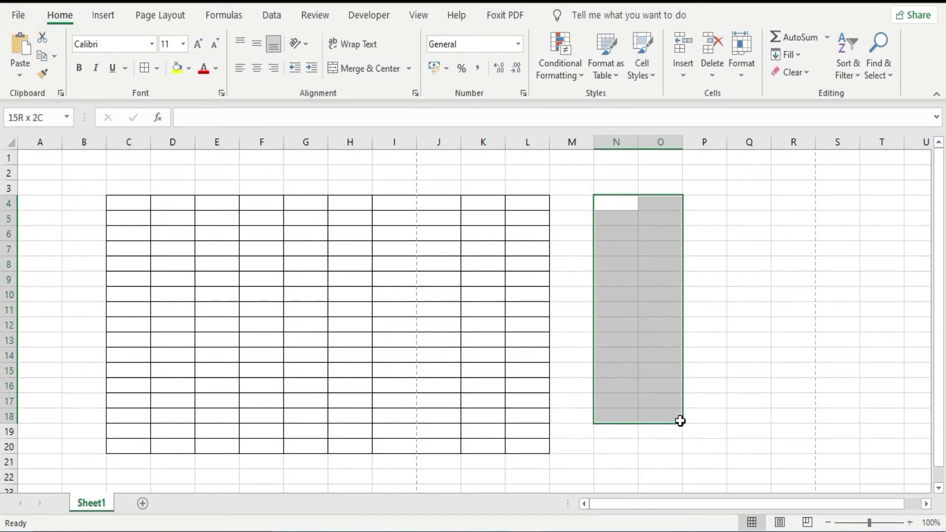
# - Tick Gridlines Print in Sheet Options and zoom into the print preview to check them
pyautogui.click(175, 16)
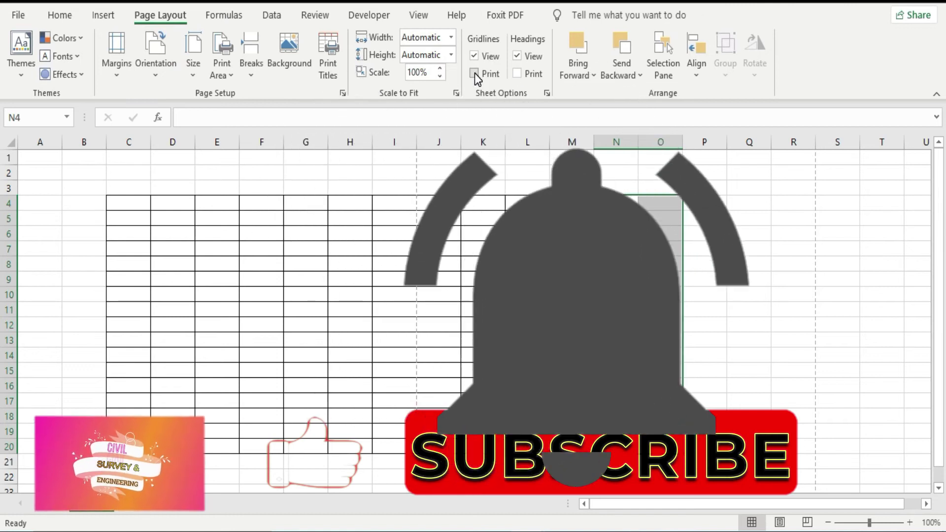
pyautogui.click(474, 73)
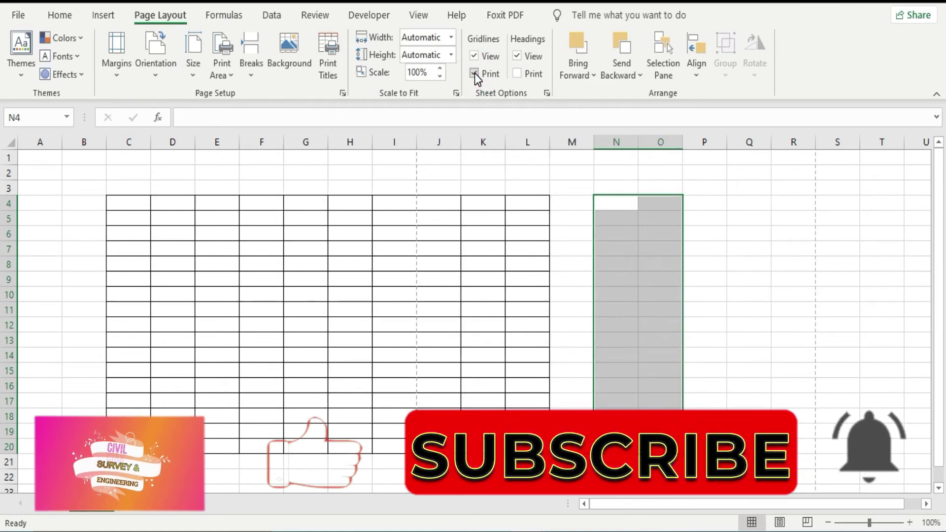
pyautogui.click(24, 15)
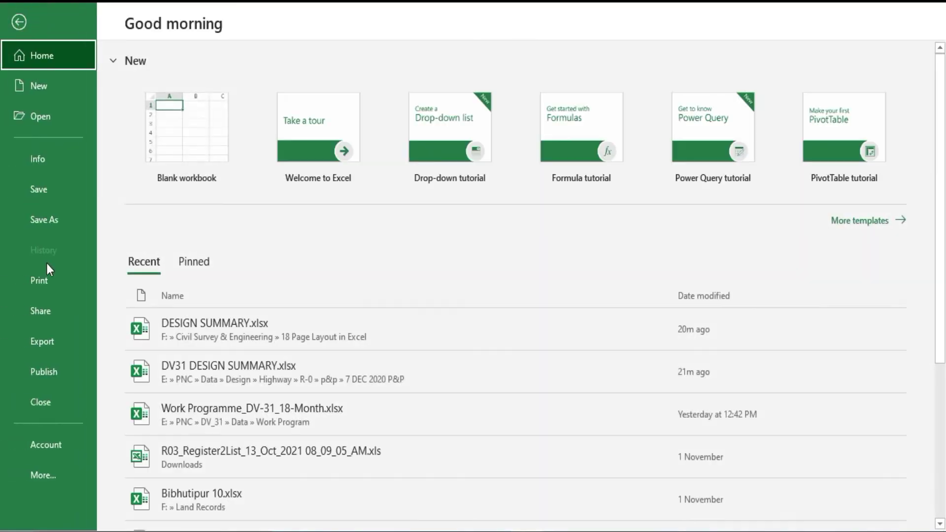
pyautogui.click(48, 279)
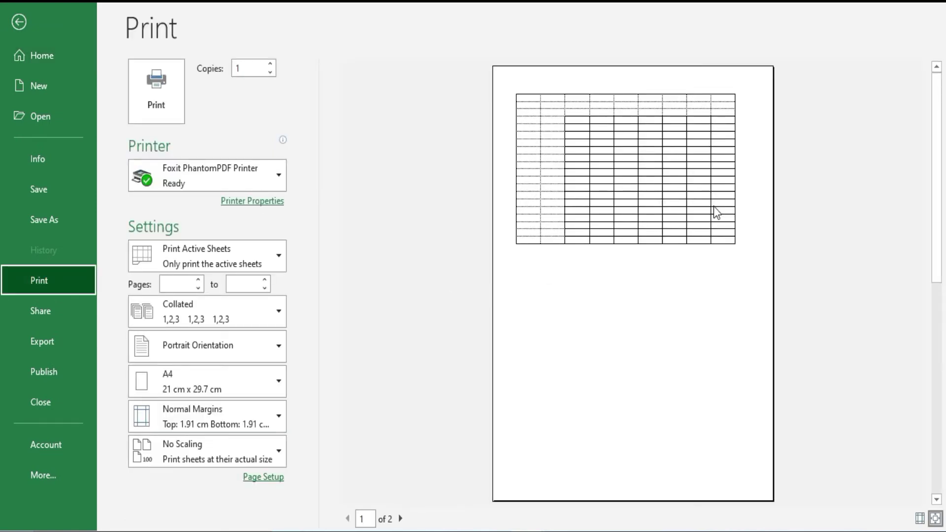
pyautogui.click(531, 198)
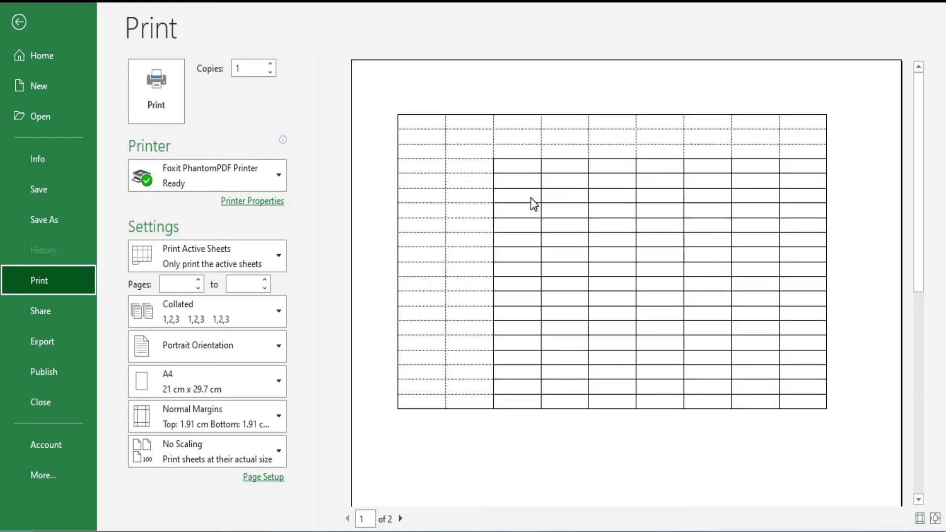
pyautogui.click(20, 22)
# - Adjust the Sheet Options gridline checkboxes so gridlines are hidden on screen
pyautogui.click(430, 232)
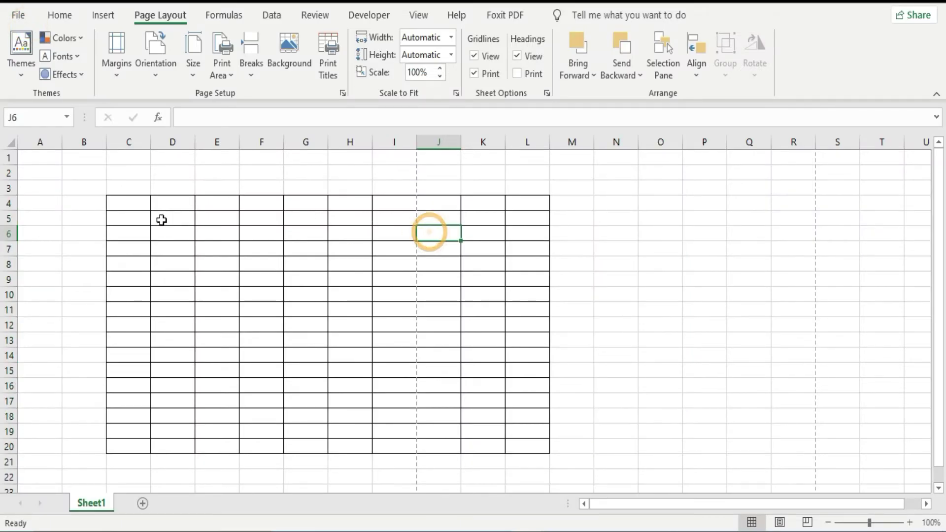
pyautogui.moveTo(31, 158)
pyautogui.mouseDown()
pyautogui.moveTo(540, 494)
pyautogui.moveTo(542, 463)
pyautogui.mouseUp()
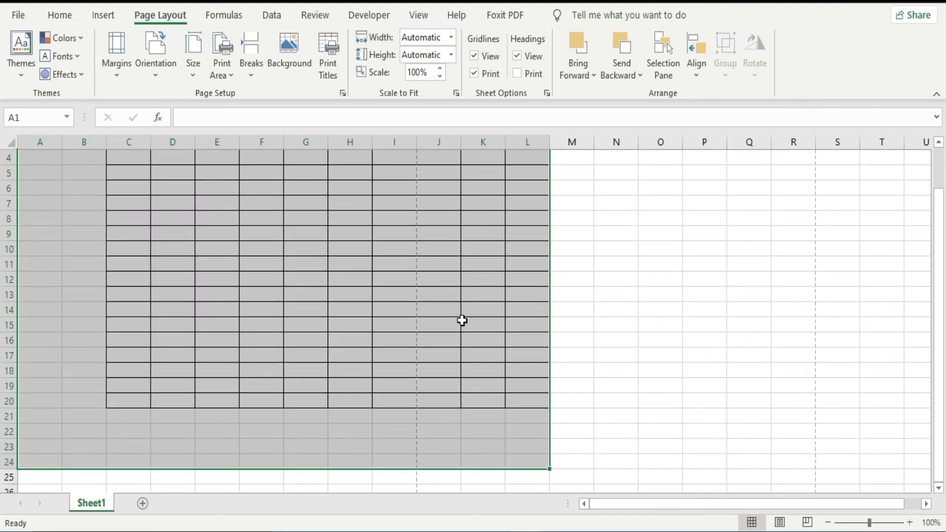
pyautogui.click(472, 74)
pyautogui.click(475, 56)
pyautogui.click(611, 261)
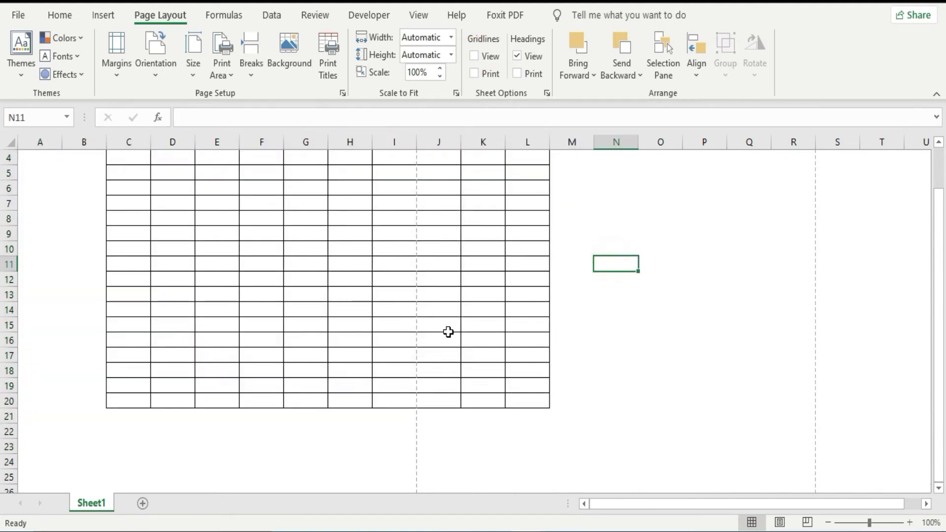
pyautogui.scroll(1, 448, 332)
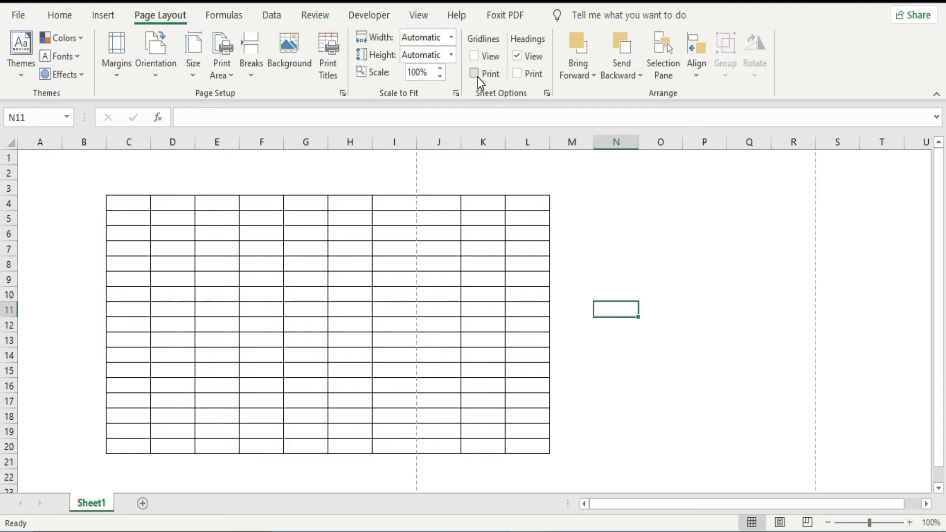
# - Check the 2-page A4 print preview, then select the bordered table and show the margin presets
pyautogui.click(19, 16)
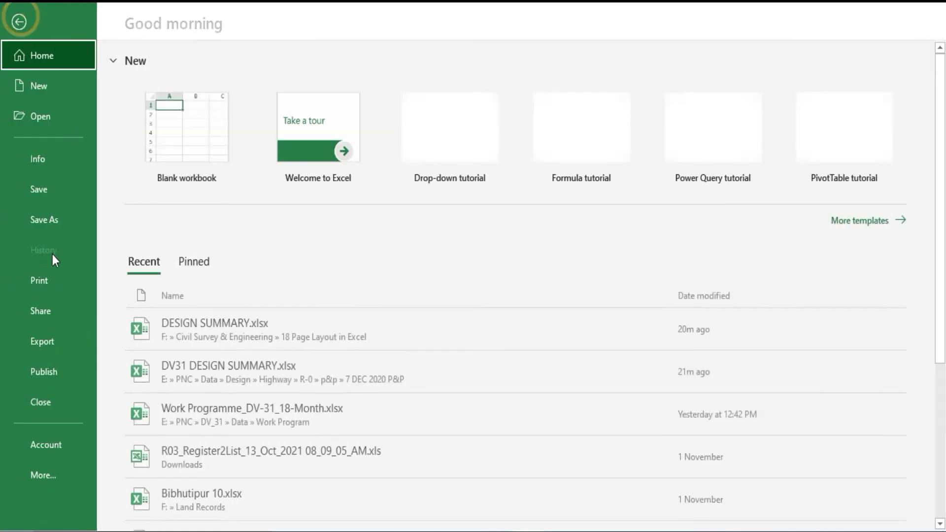
pyautogui.click(41, 285)
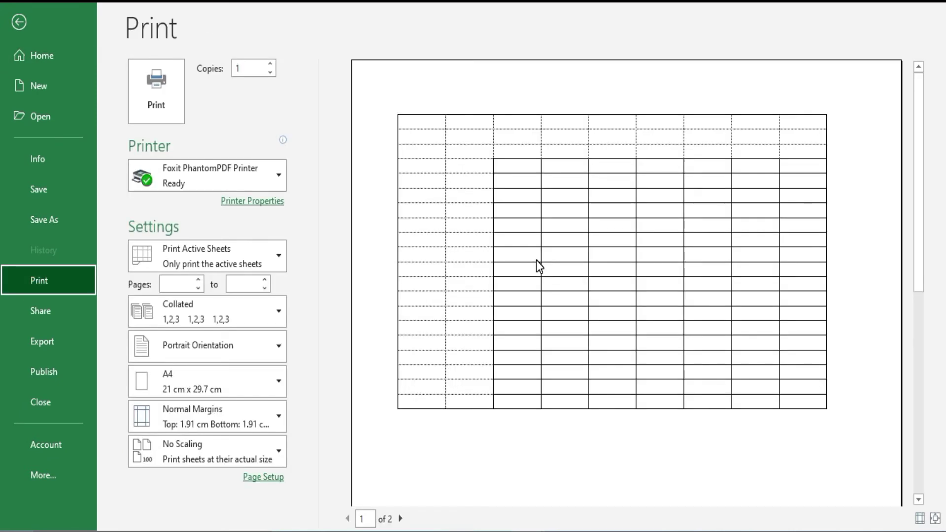
pyautogui.click(19, 21)
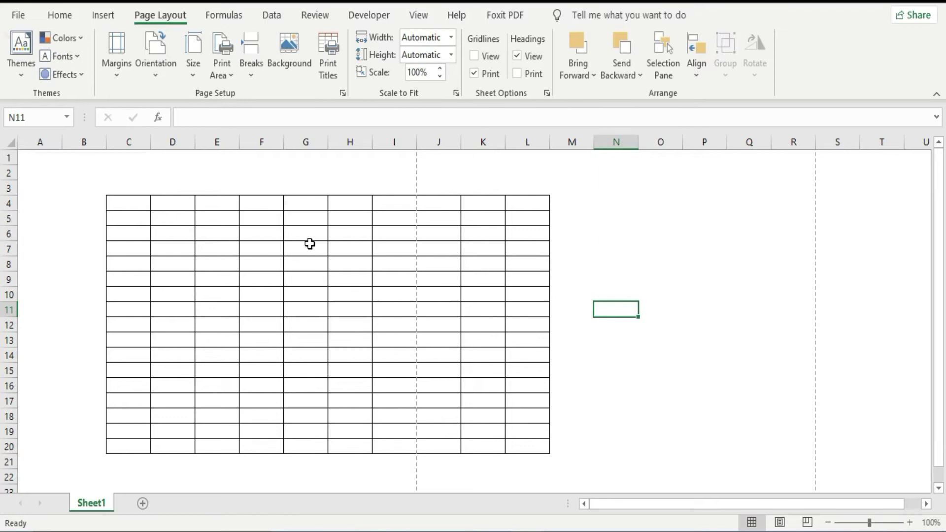
pyautogui.moveTo(116, 200)
pyautogui.mouseDown()
pyautogui.moveTo(543, 459)
pyautogui.moveTo(542, 449)
pyautogui.mouseUp()
pyautogui.click(117, 63)
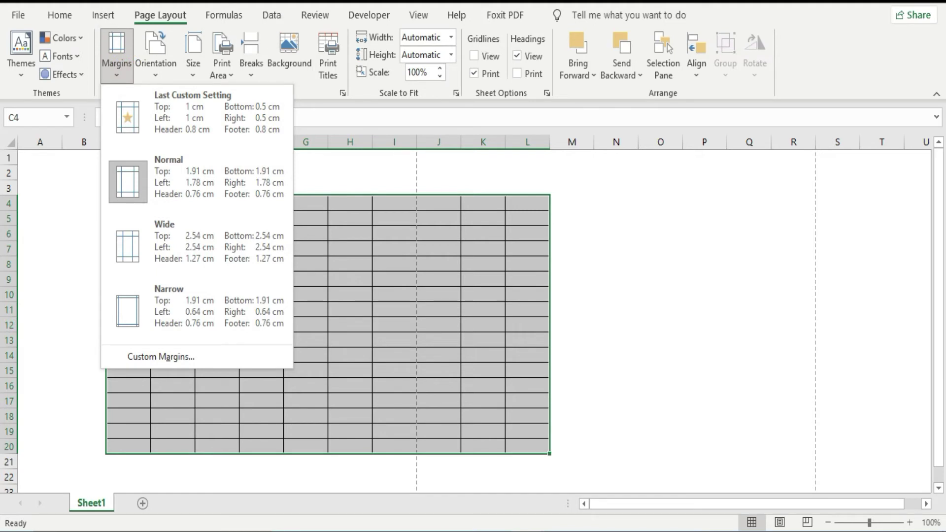
# - Remove all borders from the C4:L20 table with No Border
pyautogui.press('Escape')
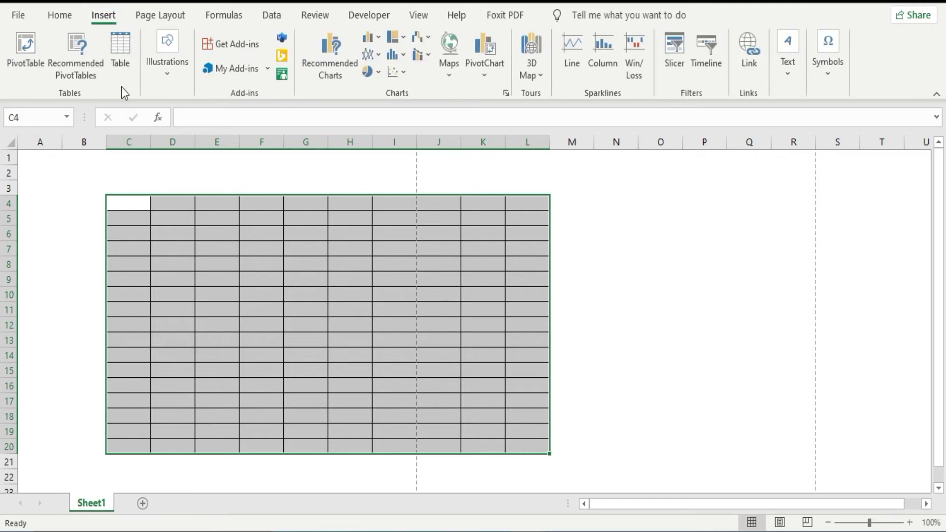
pyautogui.click(58, 16)
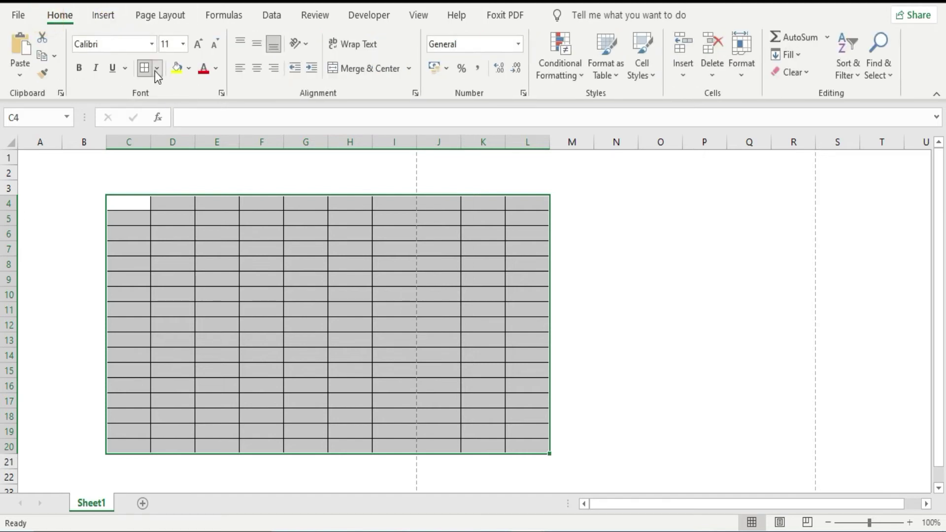
pyautogui.click(157, 68)
pyautogui.click(199, 204)
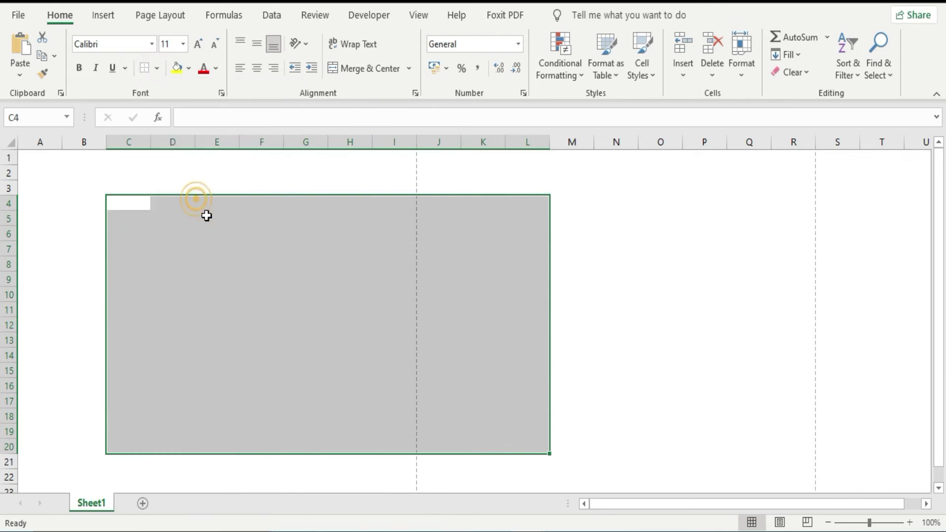
pyautogui.click(261, 277)
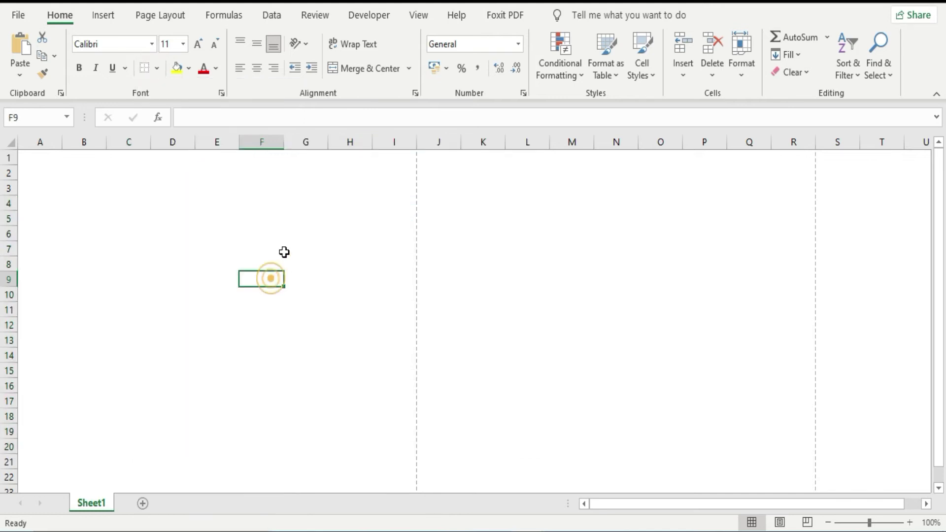
# - Check the print preview, which now finds nothing to print
pyautogui.click(174, 16)
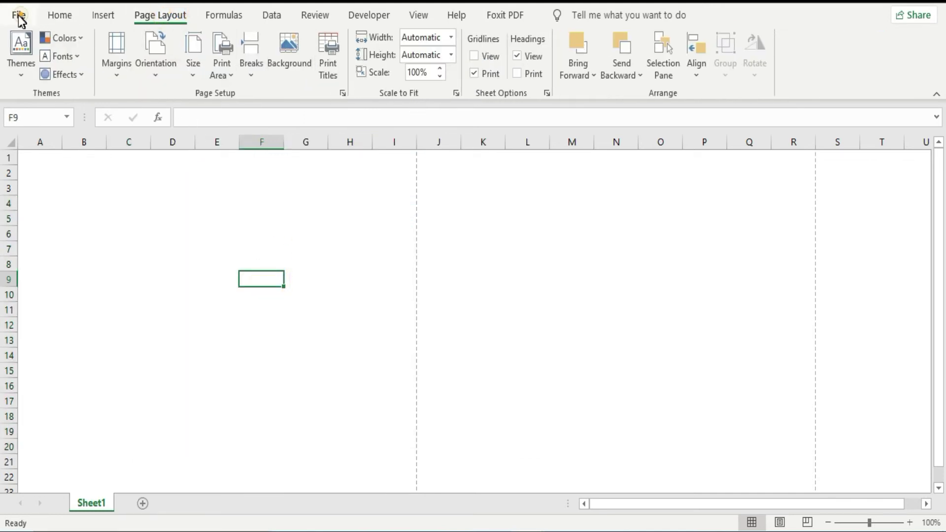
pyautogui.click(19, 15)
pyautogui.click(39, 281)
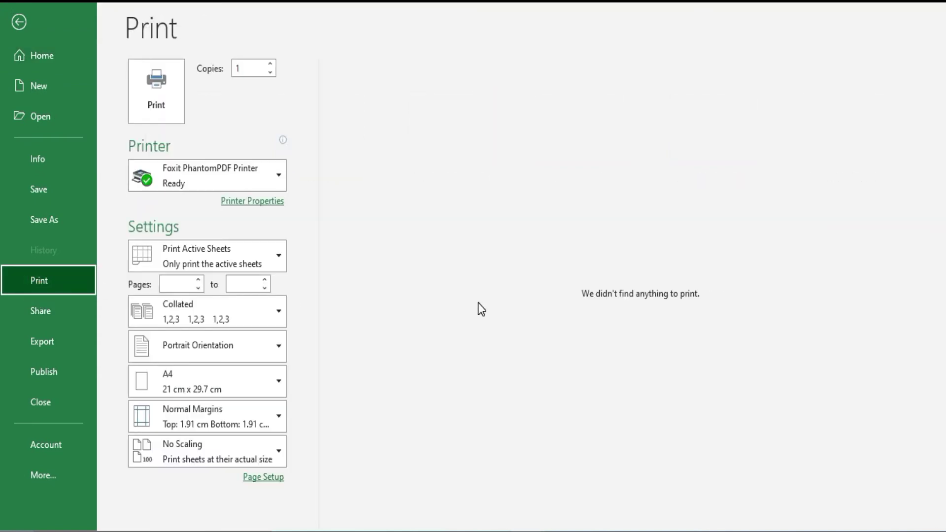
pyautogui.click(15, 23)
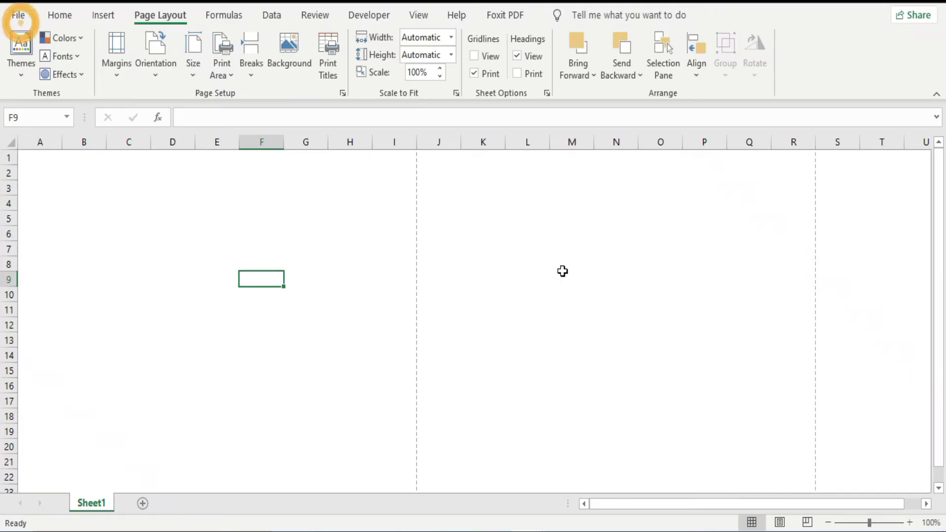
# - Turn Gridlines View back on so gridlines show on screen
pyautogui.click(474, 57)
pyautogui.click(475, 56)
pyautogui.click(475, 56)
pyautogui.click(475, 55)
pyautogui.click(474, 56)
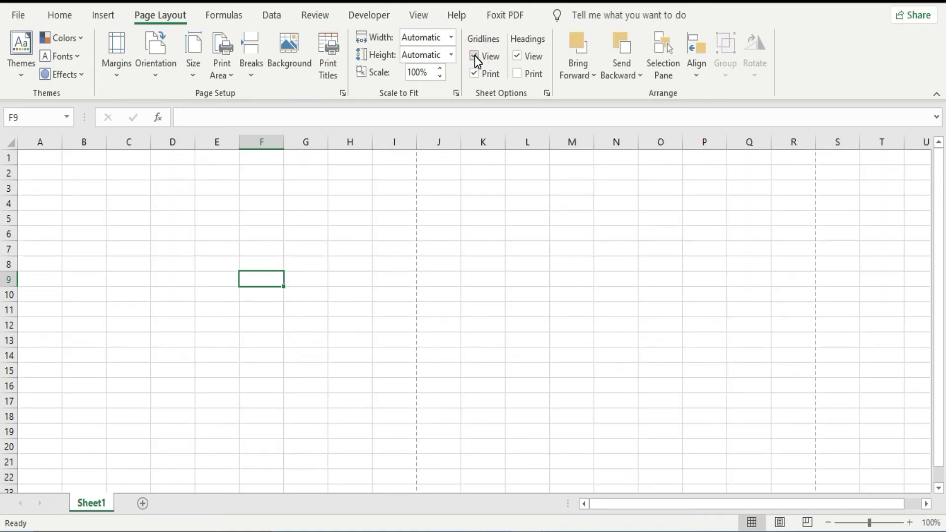
# - Toggle the row and column headings off and on twice, then select C7:I16
pyautogui.click(516, 55)
pyautogui.click(516, 55)
pyautogui.click(517, 56)
pyautogui.click(517, 57)
pyautogui.moveTo(143, 244); pyautogui.dragTo(377, 382)
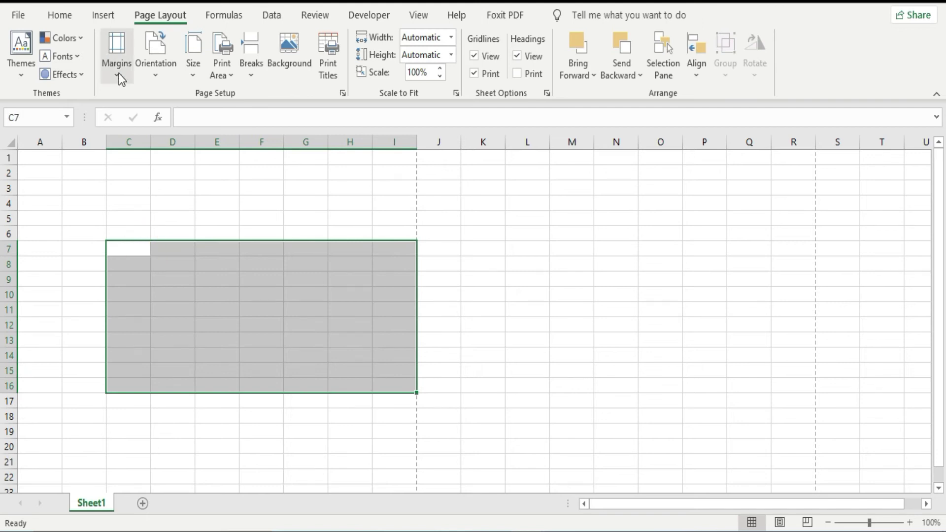
pyautogui.click(60, 15)
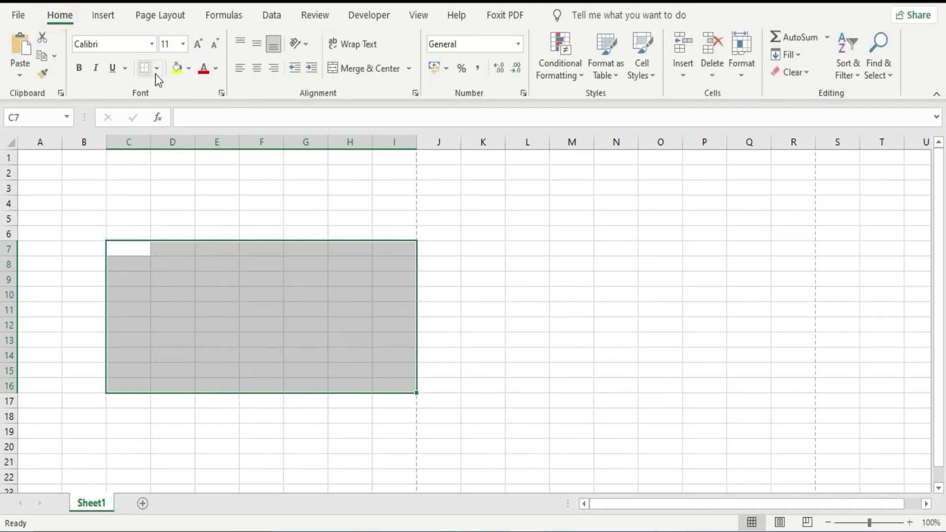
# - Apply All Borders to C7:I16 to form the new table
pyautogui.click(157, 69)
pyautogui.click(161, 222)
pyautogui.click(256, 218)
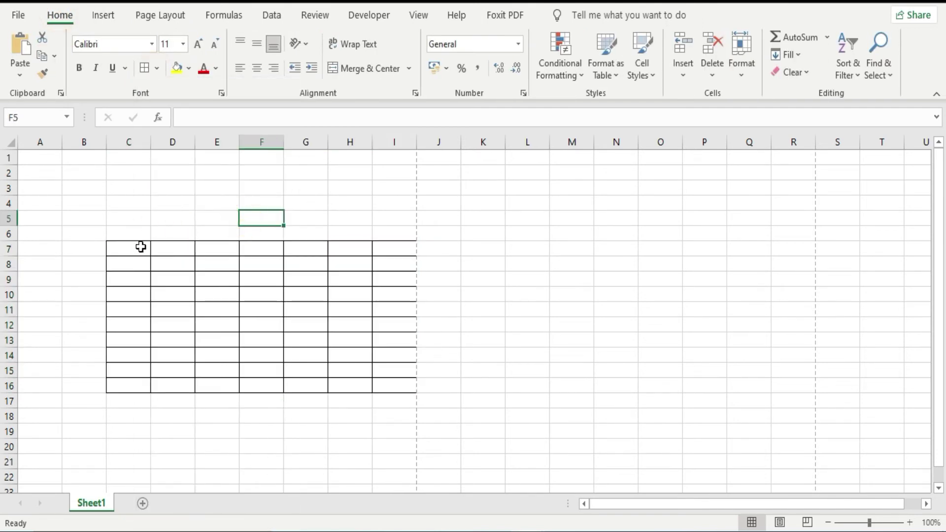
# - Preview the bordered table in the print preview as a single A4 page
pyautogui.click(22, 15)
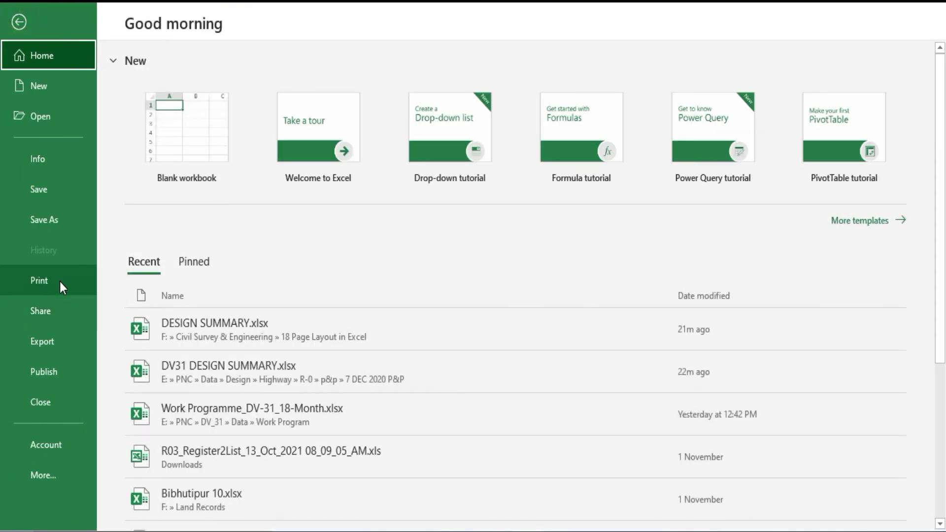
pyautogui.click(60, 286)
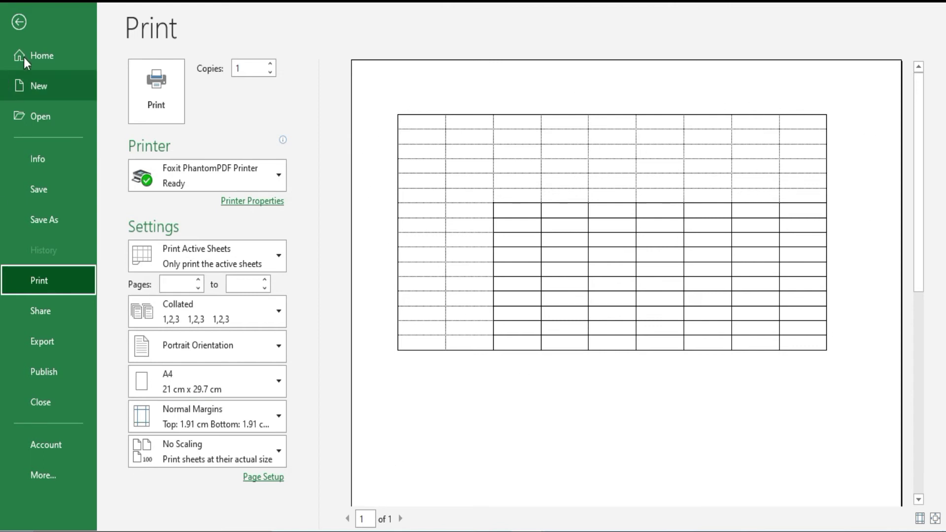
pyautogui.click(18, 22)
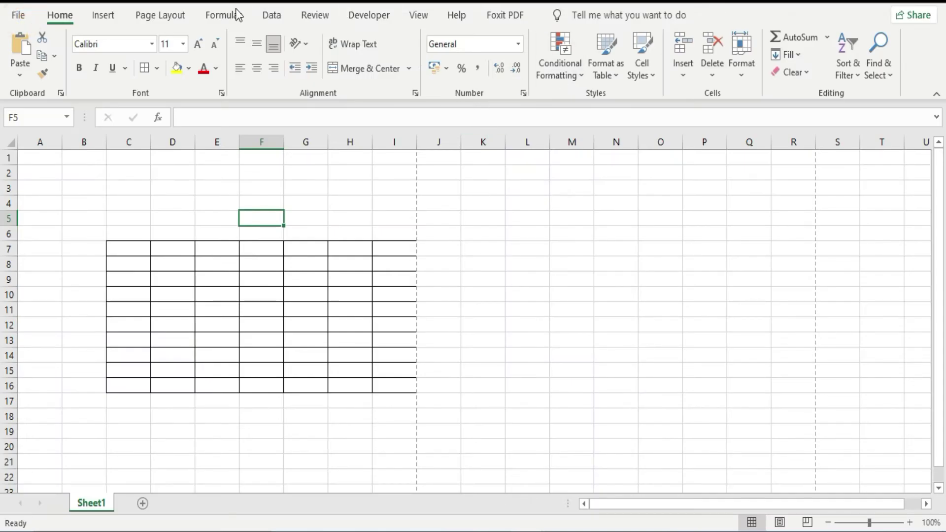
pyautogui.click(167, 16)
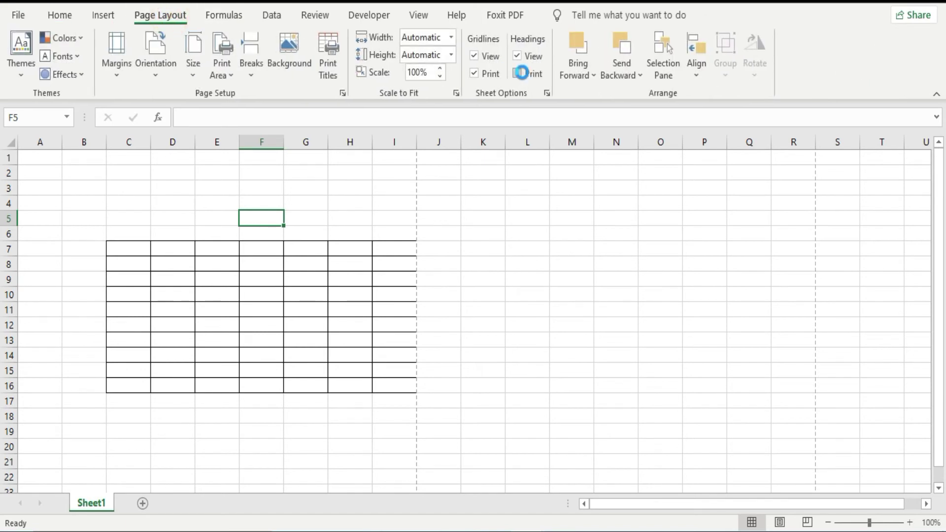
# - Preview the printout with row and column headings, then turn Headings Print back off
pyautogui.click(474, 73)
pyautogui.click(19, 15)
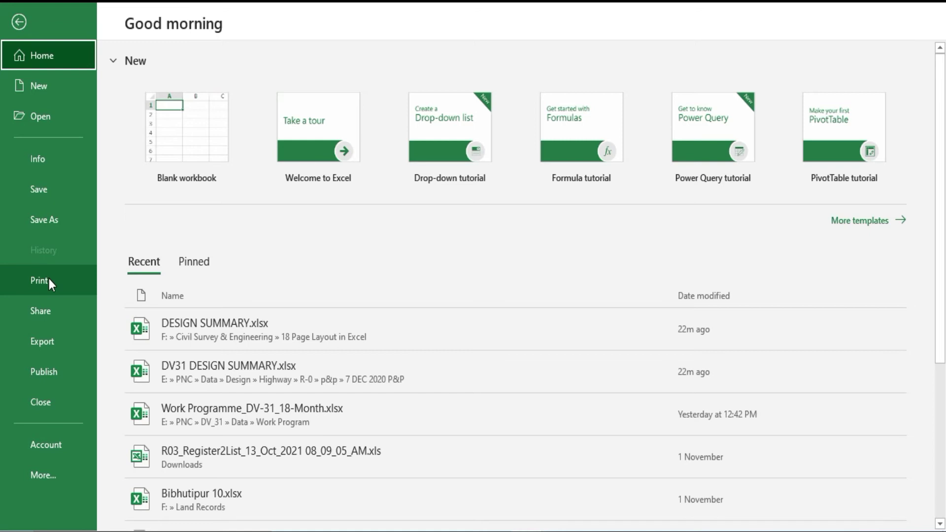
pyautogui.click(49, 278)
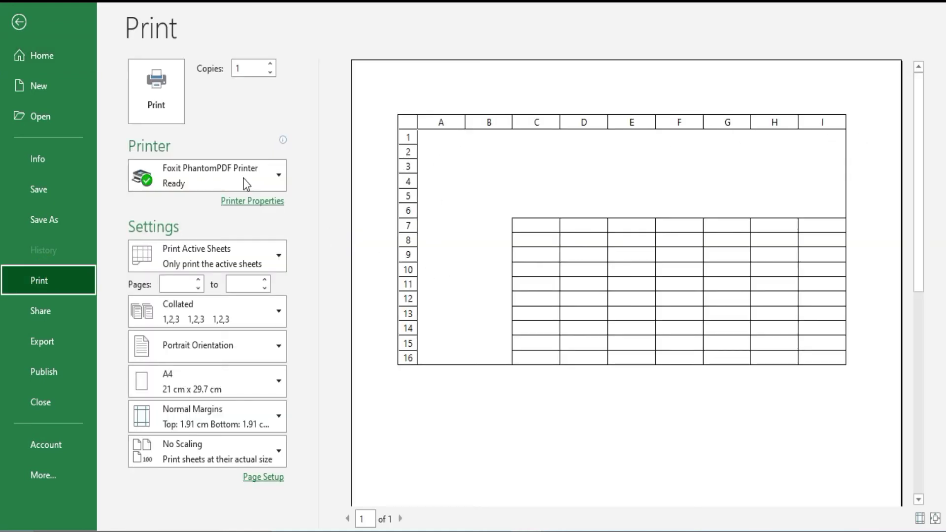
pyautogui.click(19, 22)
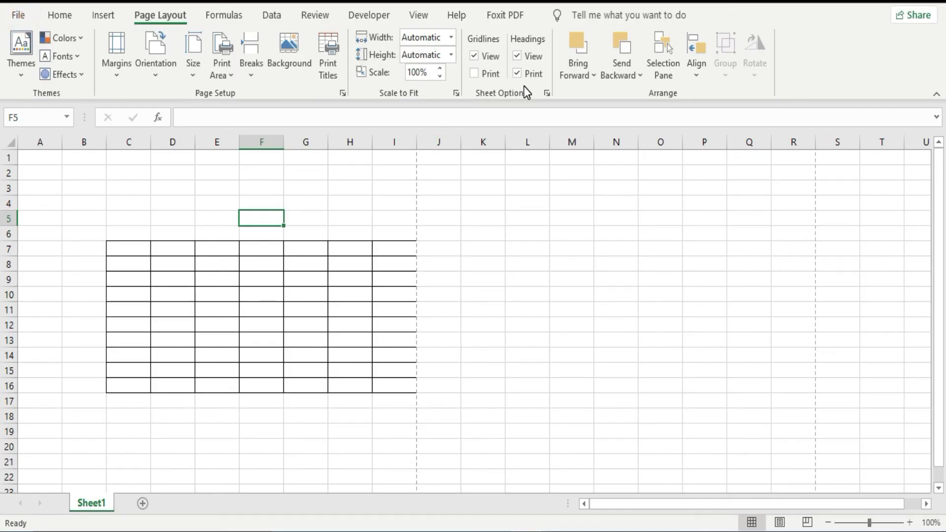
pyautogui.click(517, 74)
# - Insert a WordArt and place it on the table around rows 6–8
pyautogui.click(103, 17)
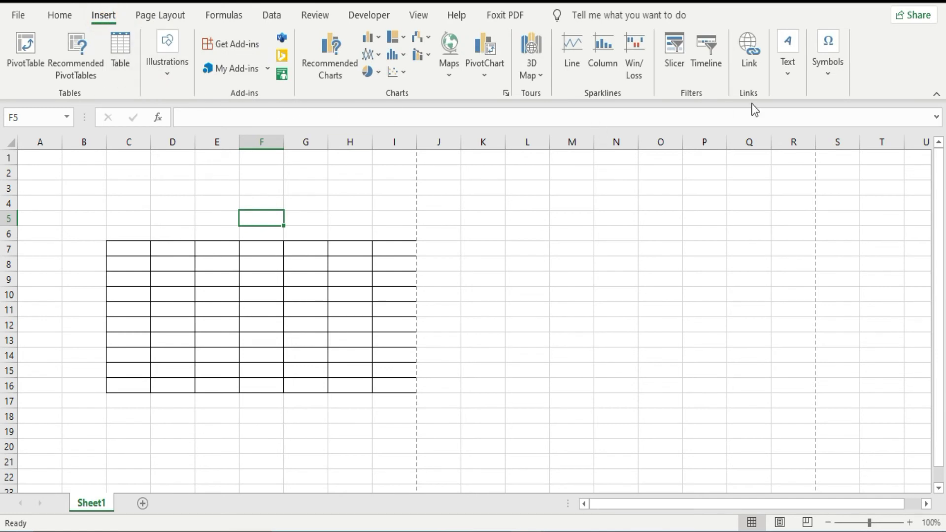
pyautogui.click(787, 64)
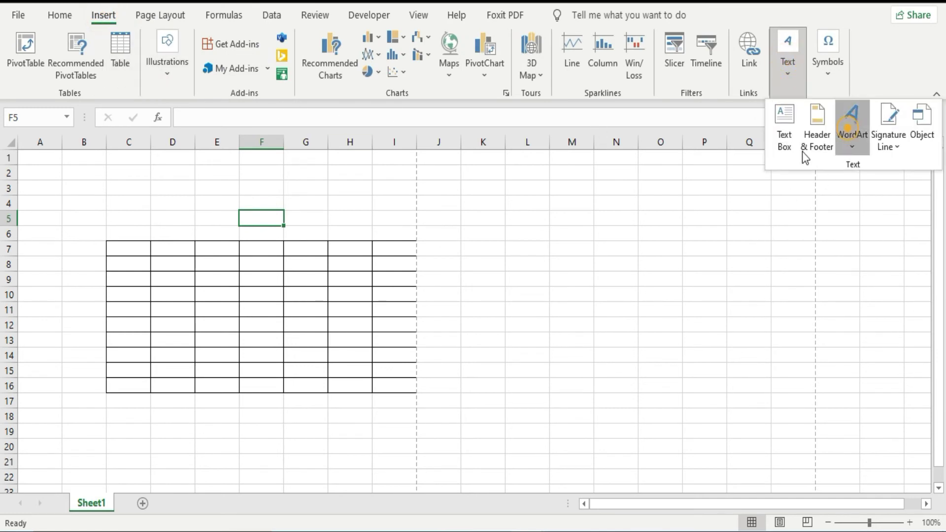
pyautogui.click(796, 270)
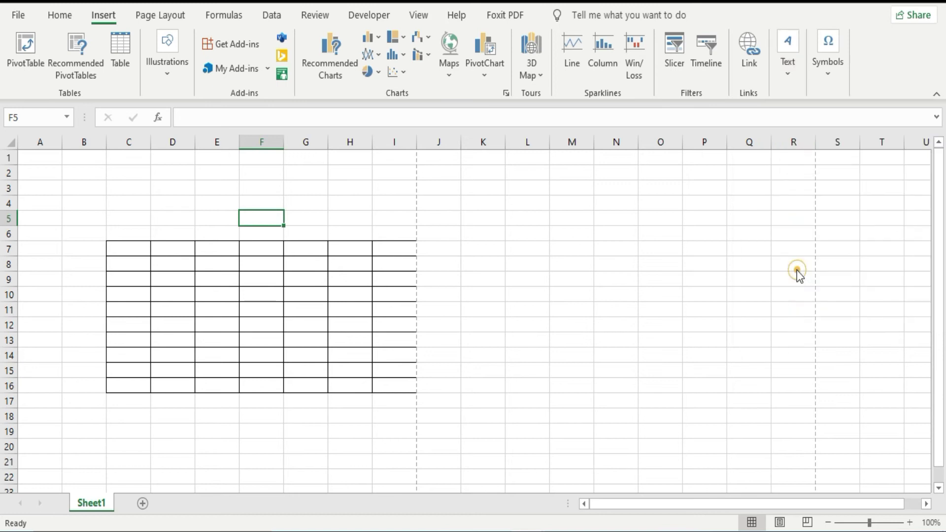
pyautogui.click(452, 283)
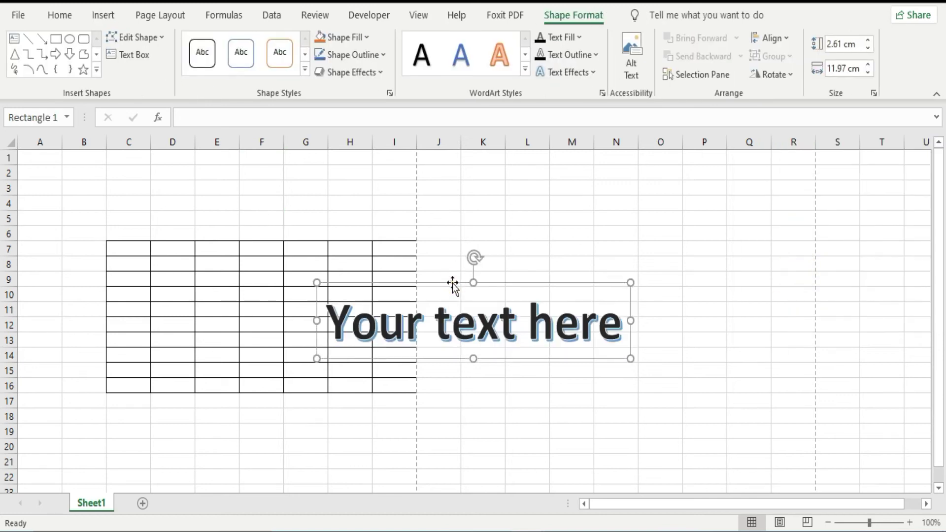
pyautogui.moveTo(452, 283); pyautogui.dragTo(196, 204)
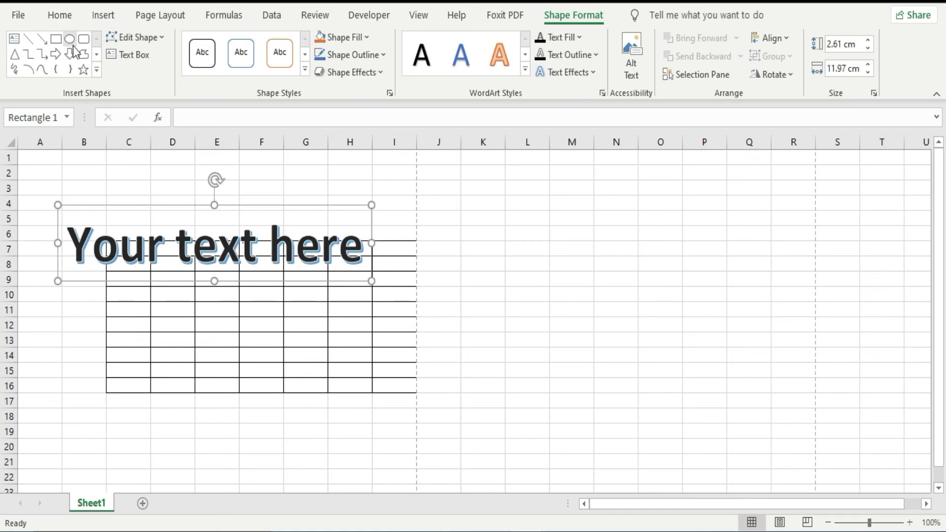
# - Insert a gold-style WordArt and drag it over the black text
pyautogui.click(100, 18)
pyautogui.click(793, 61)
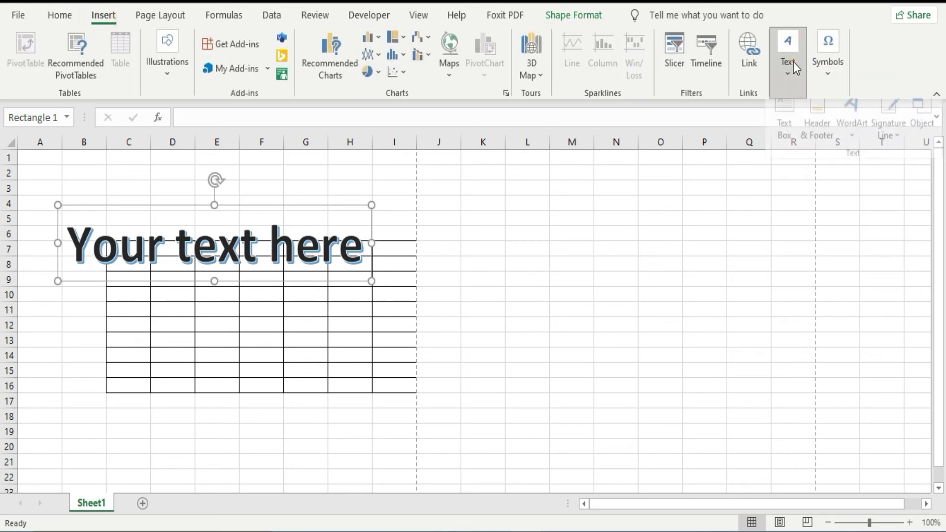
pyautogui.click(854, 142)
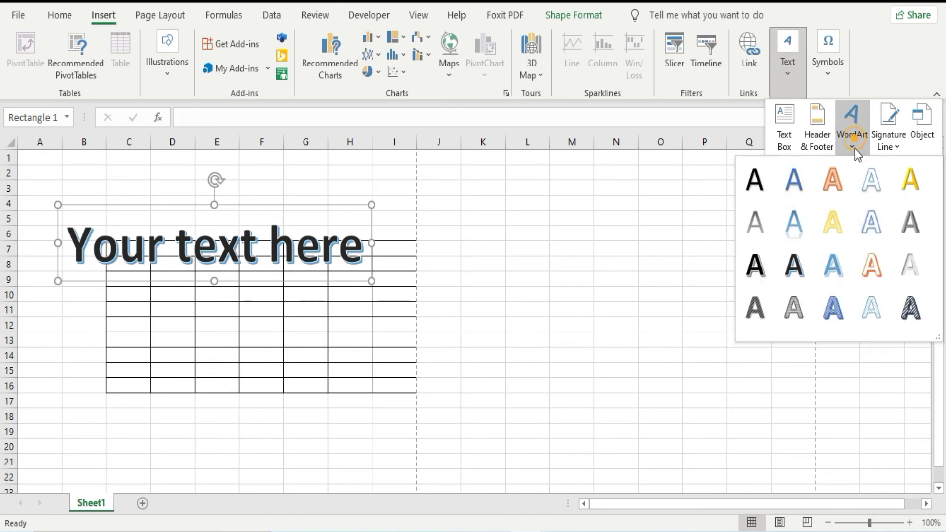
pyautogui.click(832, 222)
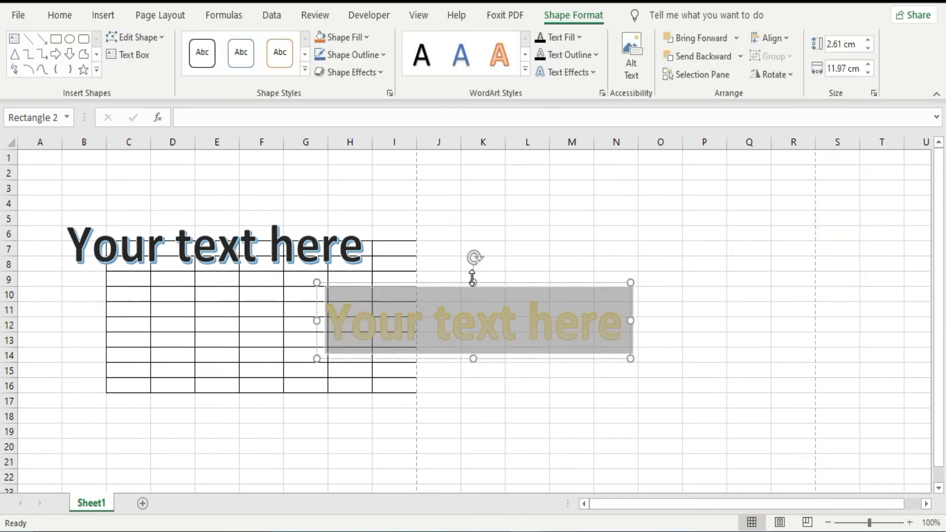
pyautogui.moveTo(450, 280)
pyautogui.mouseDown()
pyautogui.moveTo(357, 212)
pyautogui.moveTo(189, 222)
pyautogui.mouseUp()
# - Select the gold WordArt and send it behind the black text
pyautogui.click(170, 205)
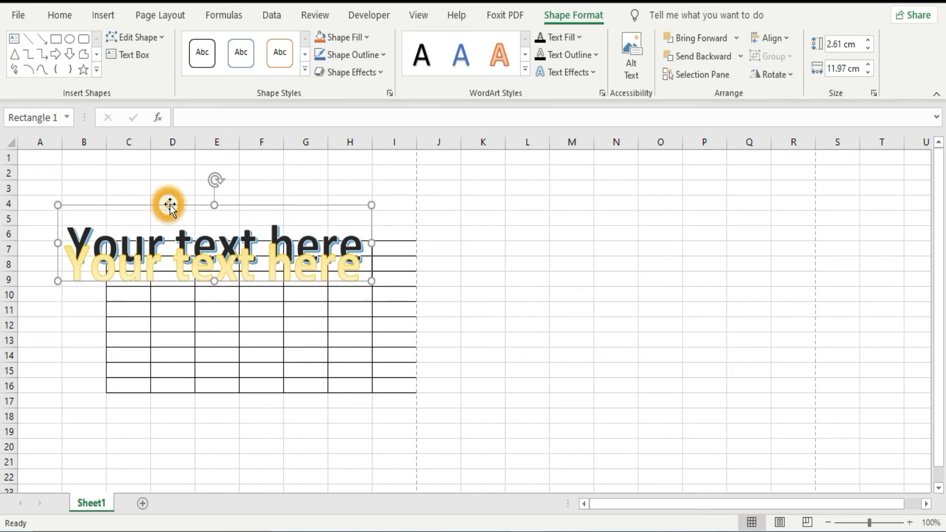
pyautogui.click(61, 322)
pyautogui.click(89, 281)
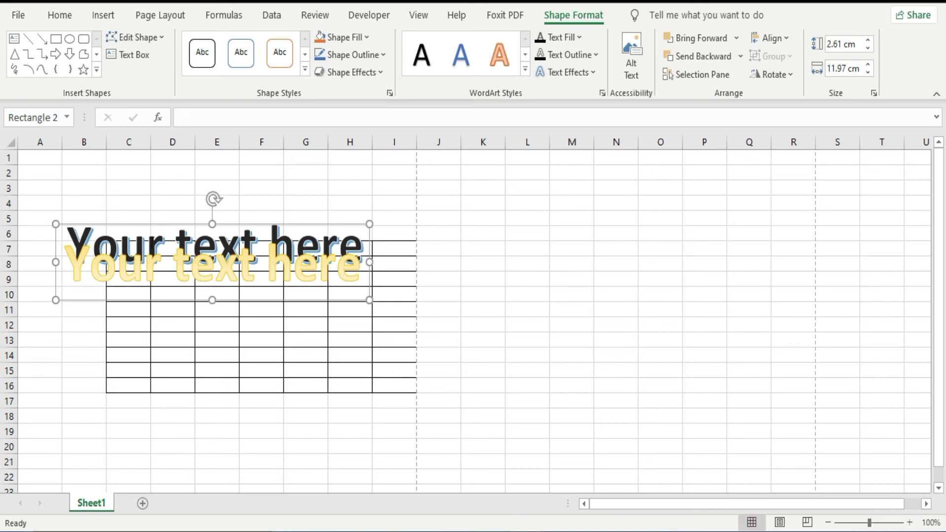
pyautogui.click(158, 23)
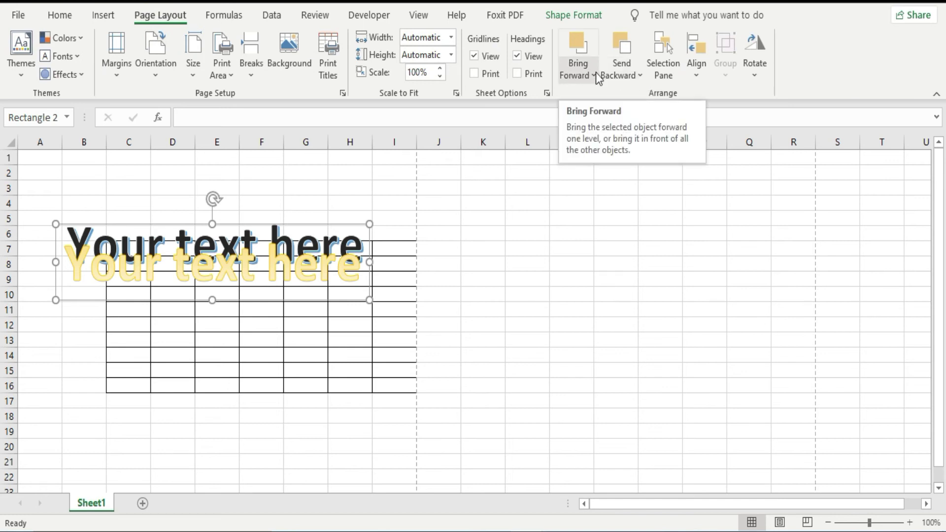
pyautogui.click(637, 74)
pyautogui.click(647, 99)
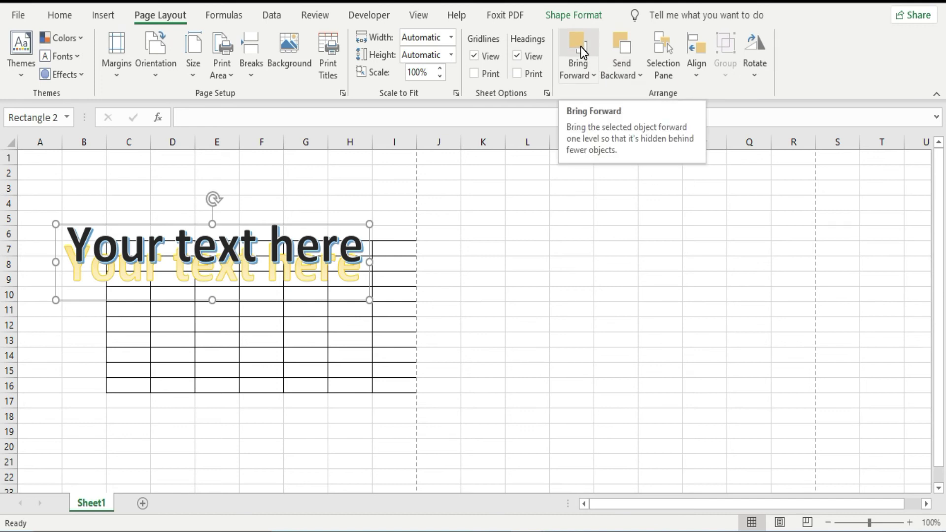
# - Swap the layer order back and forth, ending with gold in front of black
pyautogui.click(622, 73)
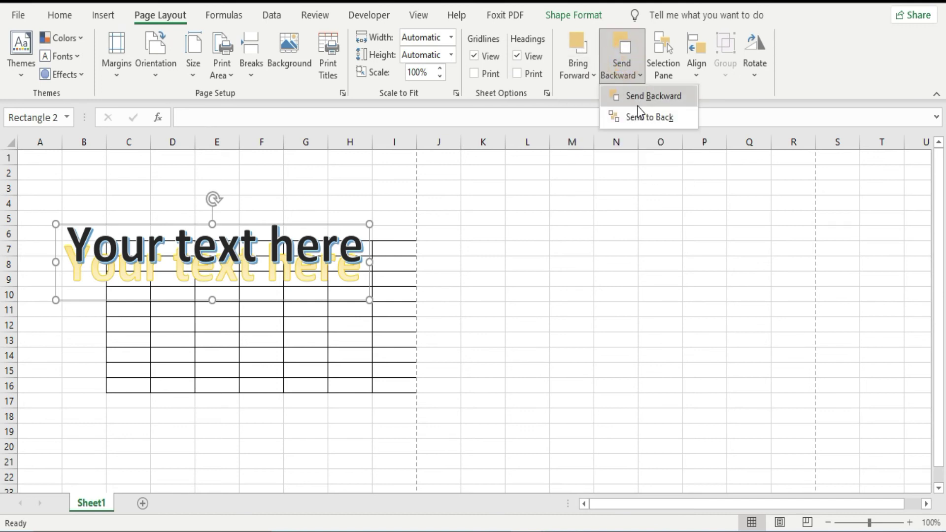
pyautogui.click(638, 105)
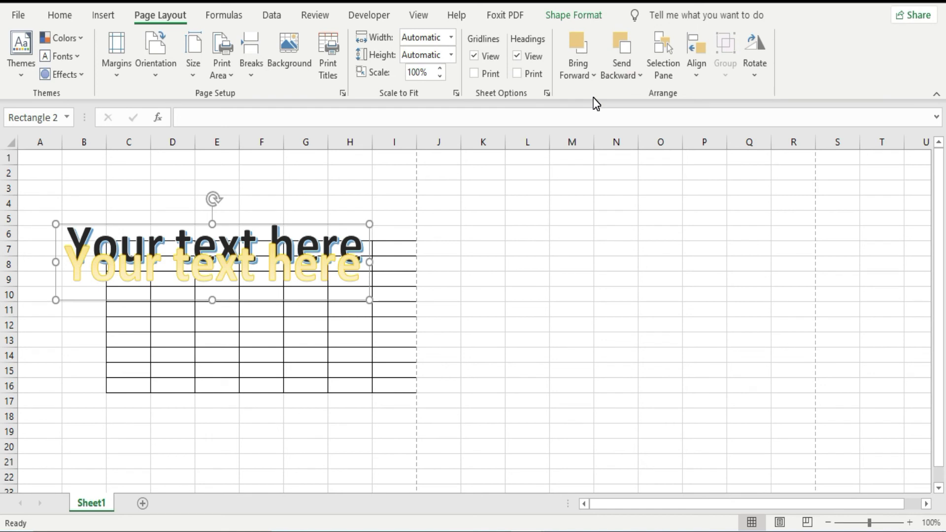
pyautogui.click(593, 65)
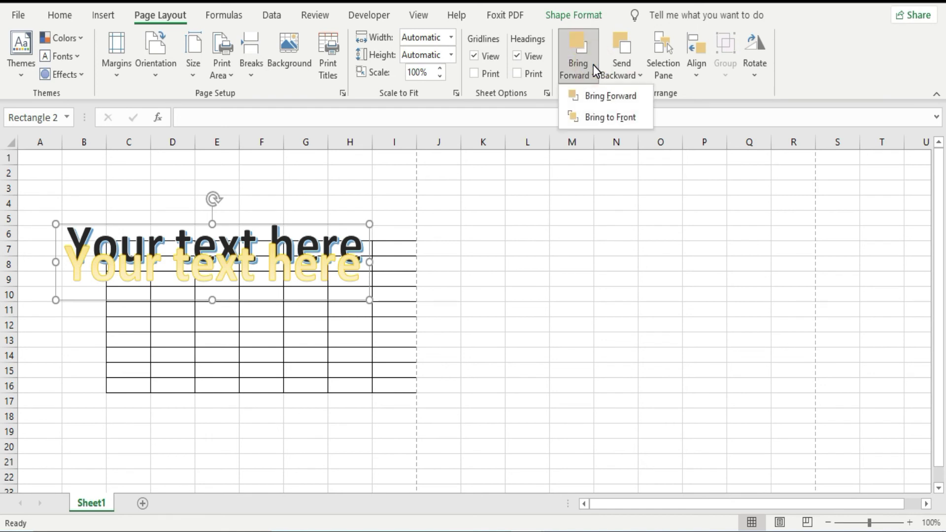
pyautogui.click(599, 97)
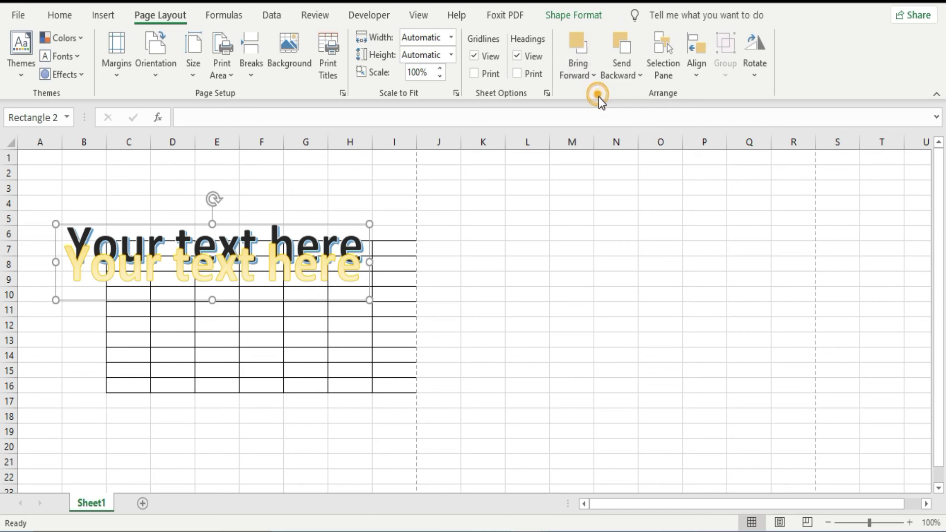
pyautogui.click(618, 67)
pyautogui.click(632, 102)
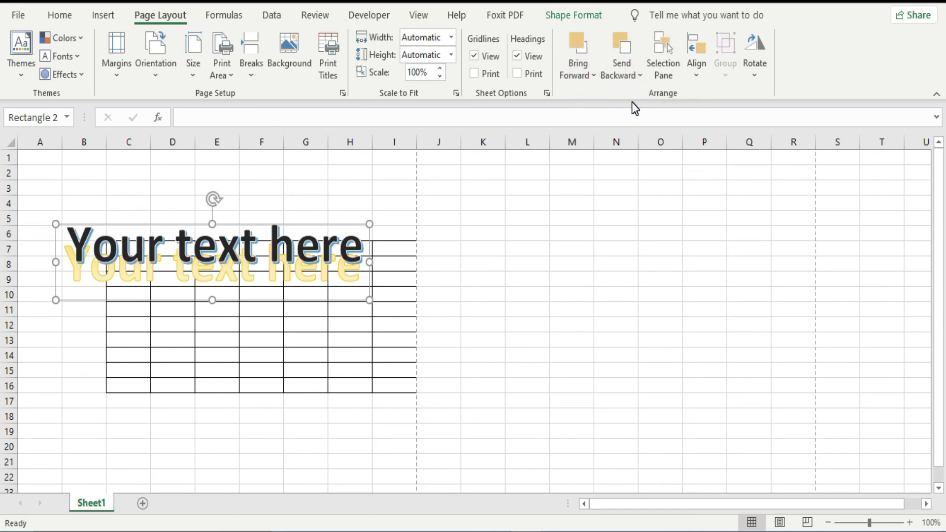
pyautogui.click(585, 72)
pyautogui.click(591, 99)
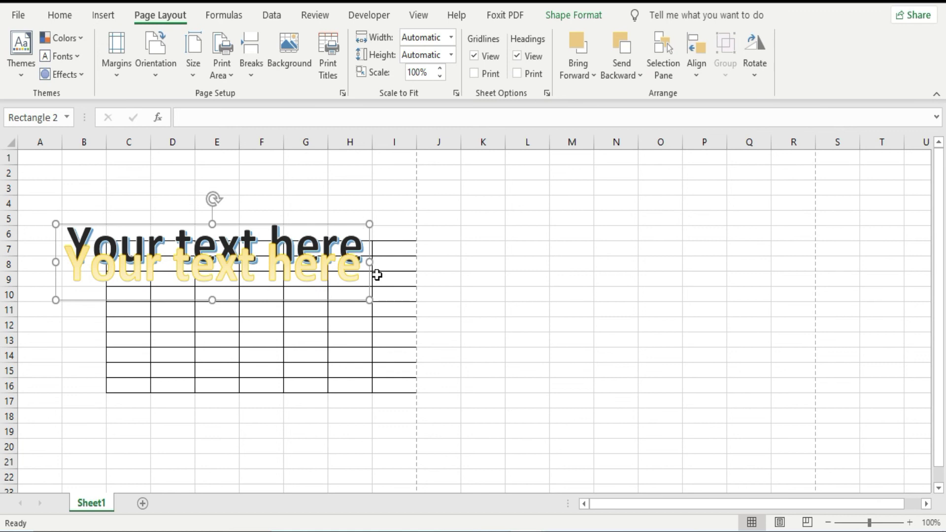
pyautogui.click(699, 55)
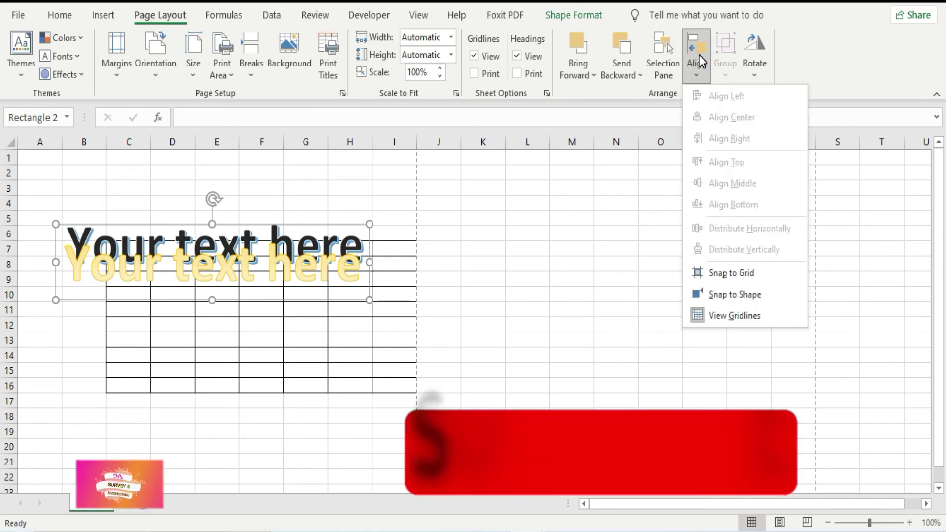
pyautogui.click(800, 46)
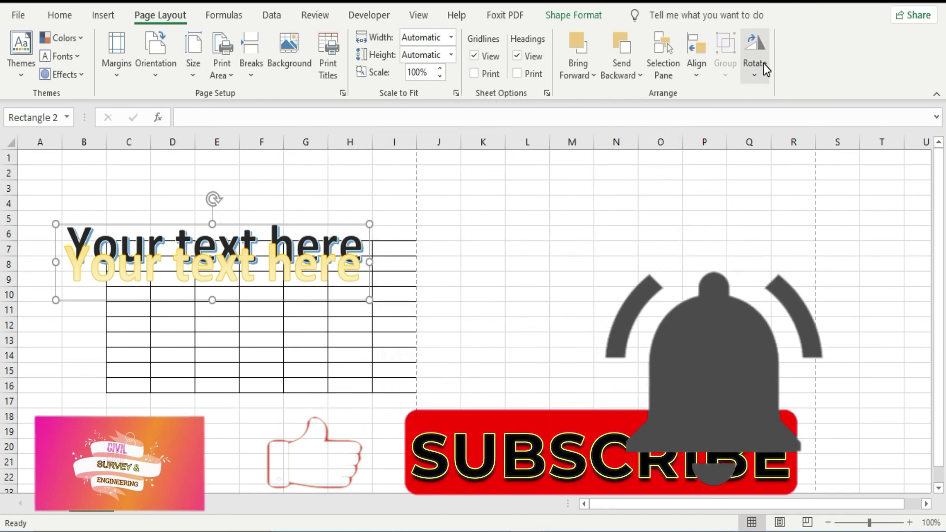
pyautogui.click(763, 63)
pyautogui.click(521, 225)
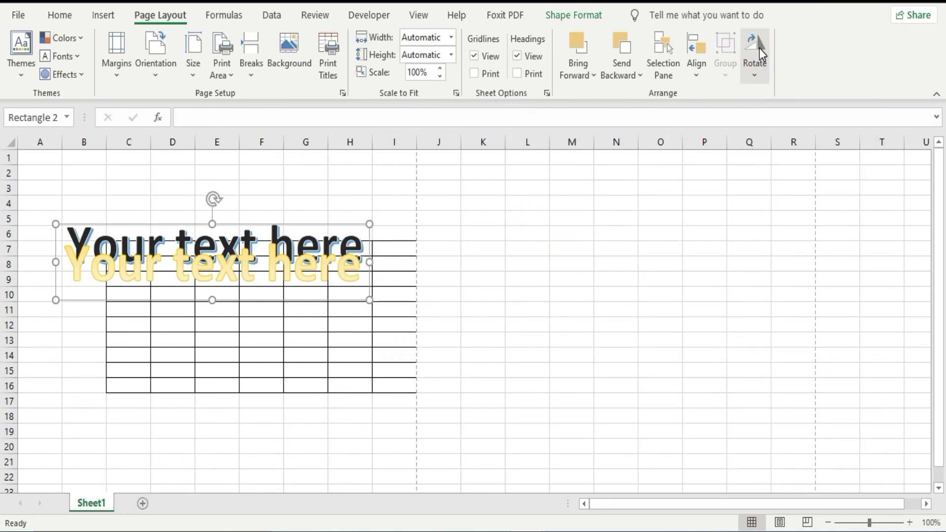
pyautogui.click(759, 49)
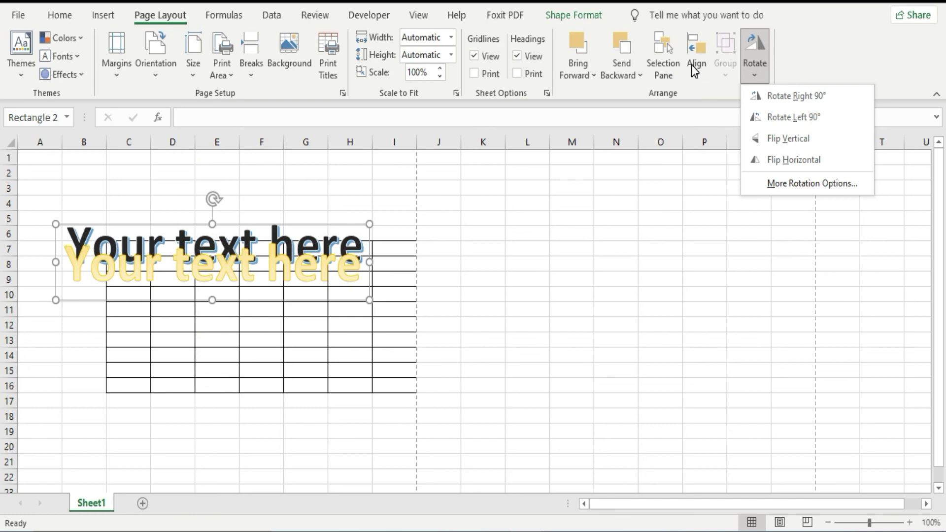
pyautogui.click(361, 324)
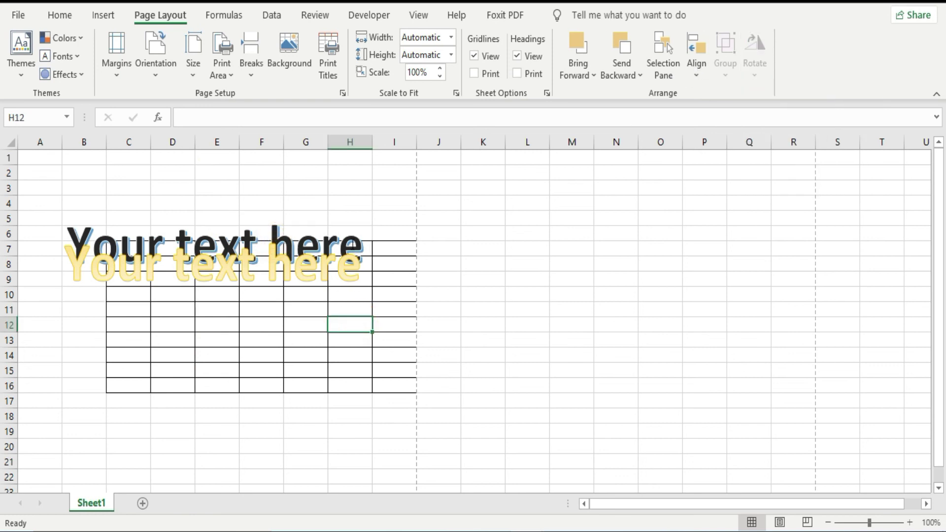
pyautogui.click(353, 225)
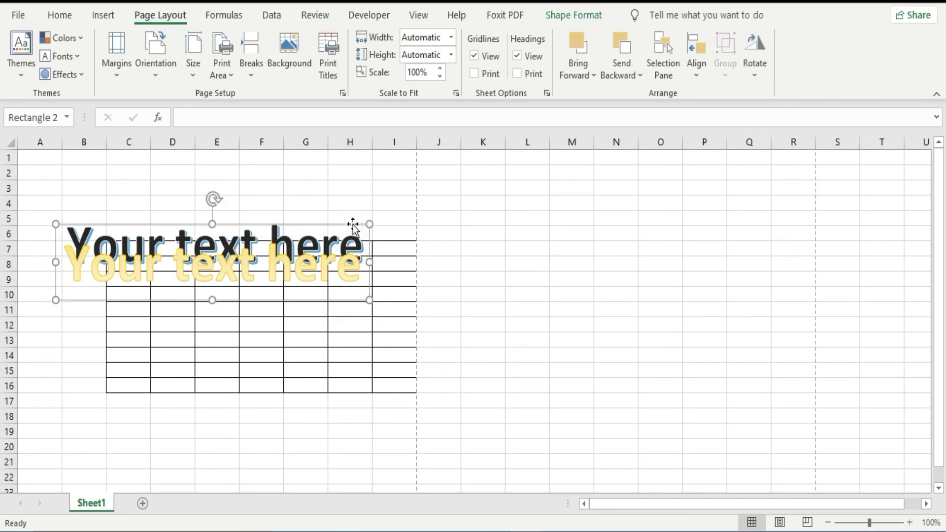
pyautogui.click(345, 271)
pyautogui.click(355, 295)
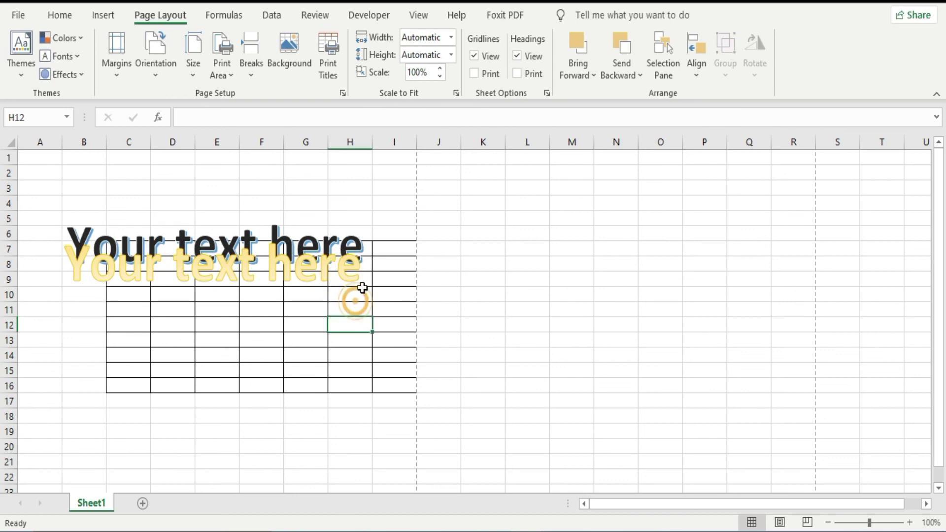
# - Select both WordArt texts and align them left
pyautogui.click(350, 249)
pyautogui.keyDown('ctrl'); pyautogui.click(360, 235); pyautogui.keyUp('ctrl')
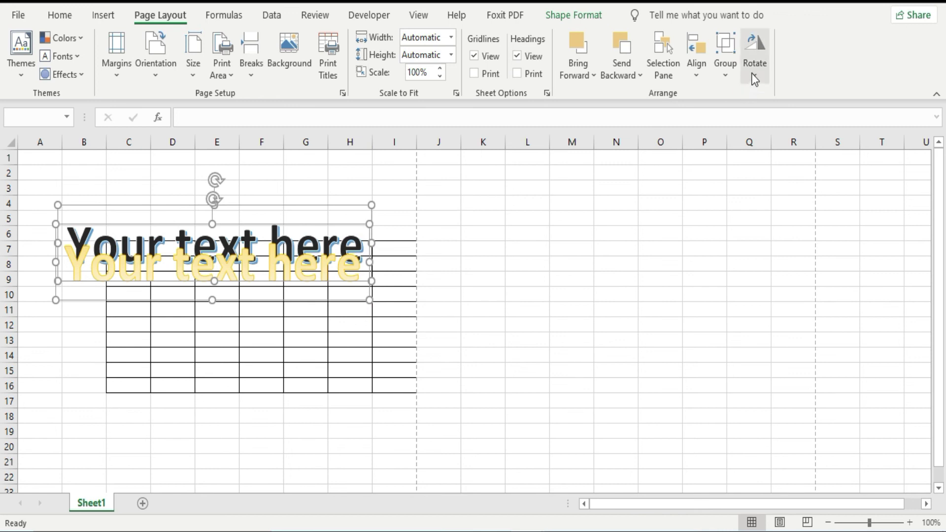
pyautogui.click(695, 53)
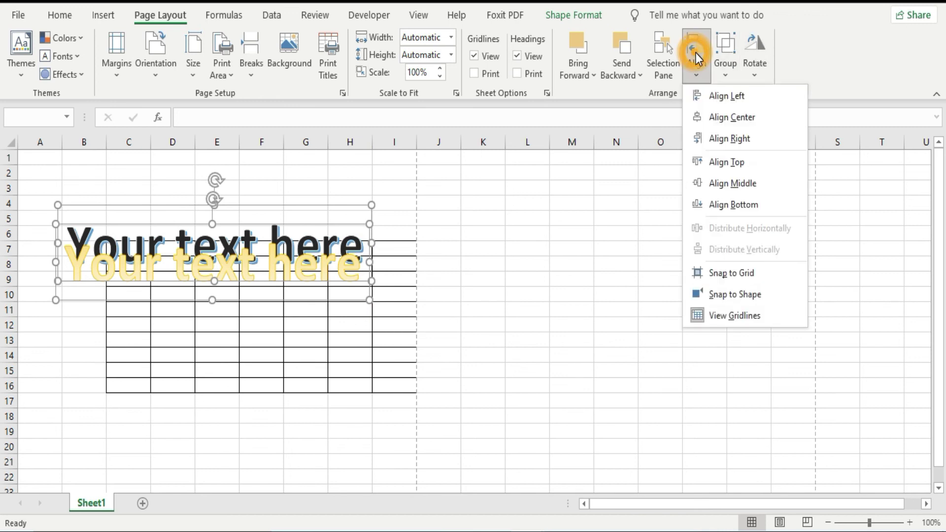
pyautogui.click(725, 103)
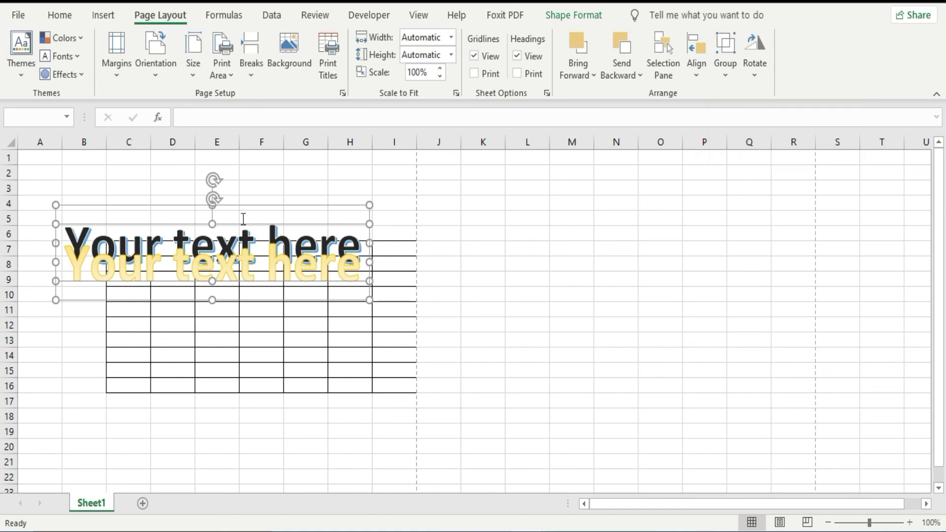
# - Group the two texts into one object and nudge the group up
pyautogui.click(726, 44)
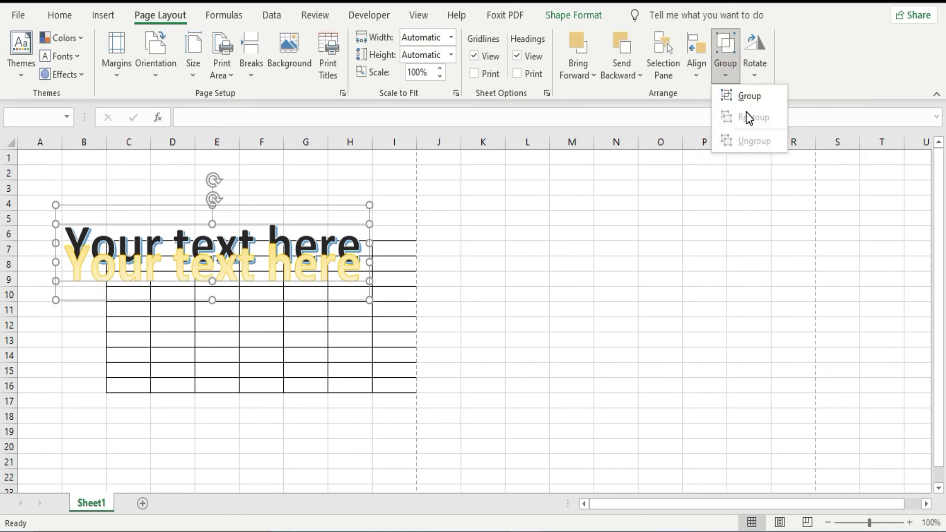
pyautogui.click(747, 96)
pyautogui.moveTo(254, 196)
pyautogui.mouseDown()
pyautogui.moveTo(536, 207)
pyautogui.moveTo(204, 194)
pyautogui.moveTo(240, 185)
pyautogui.mouseUp()
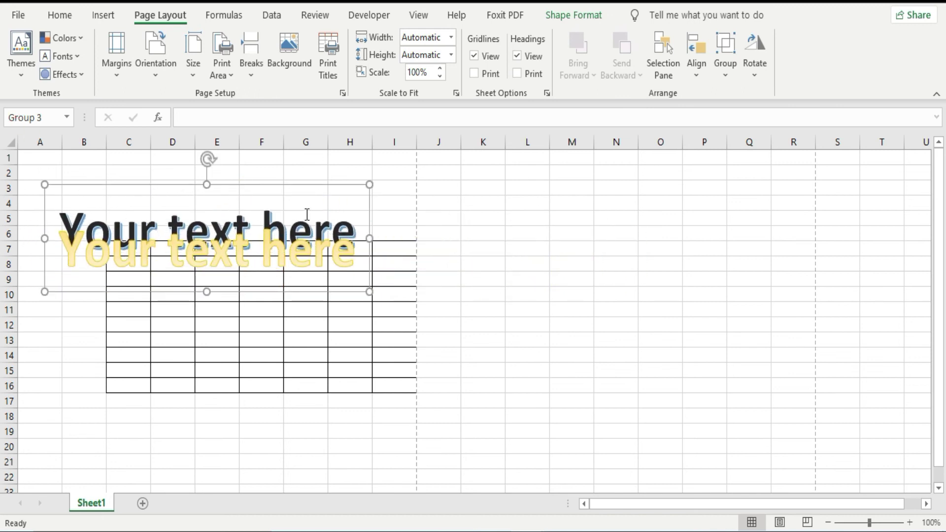